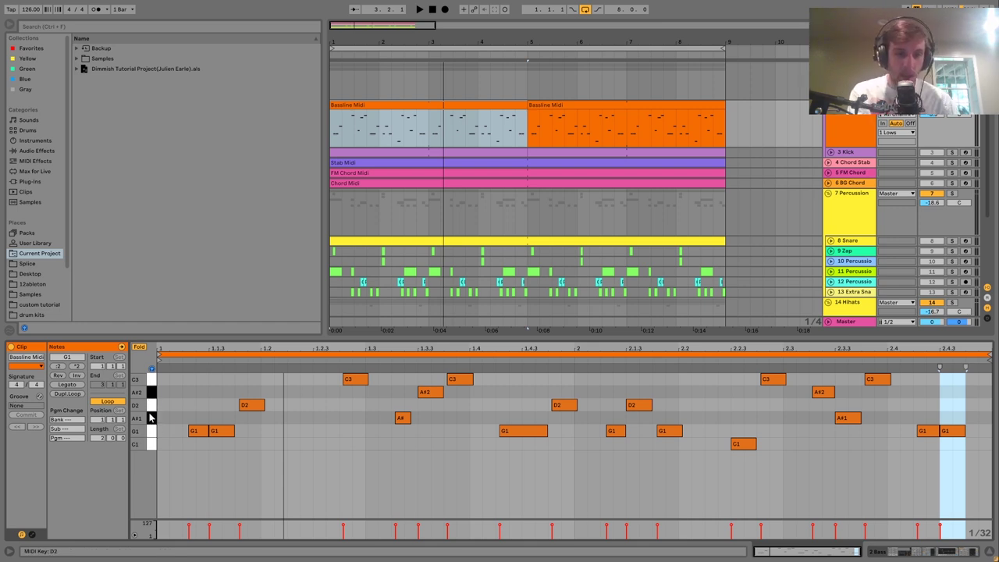
Step: Compare the bassline's opening G1–D2 notes with the following A#1–C3 notes in the unfolded note editor and play the clip
{"action": "left_click", "coordinate": [198, 433]}
{"action": "left_click", "coordinate": [250, 407], "text": "shift"}
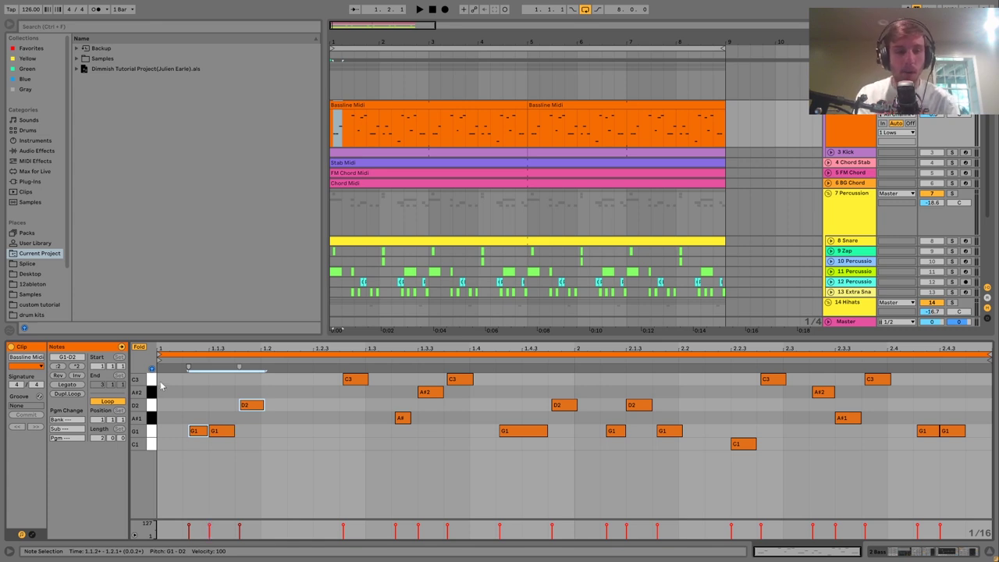
{"action": "left_click", "coordinate": [139, 347]}
{"action": "left_click_drag", "start_coordinate": [151, 461], "coordinate": [178, 459]}
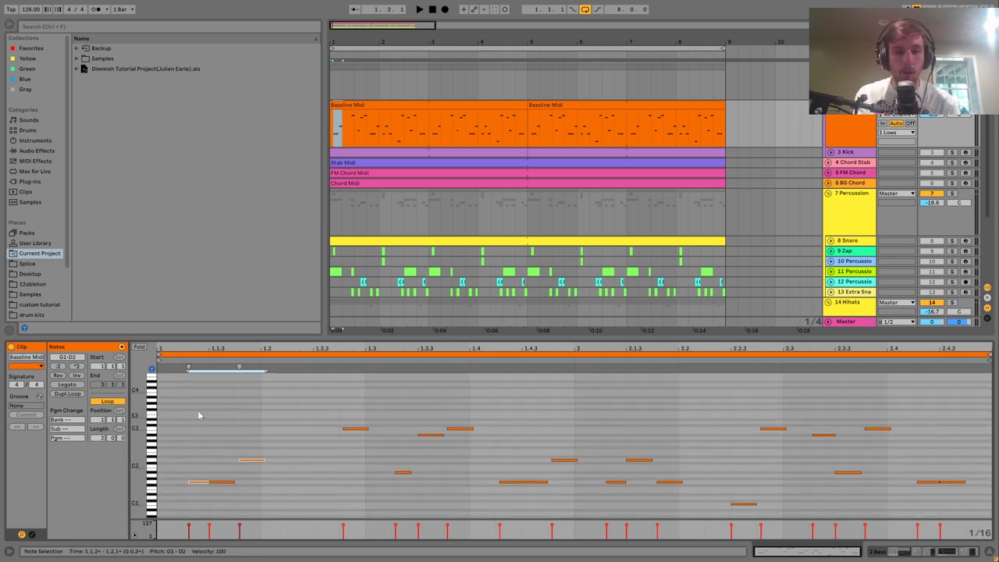
{"action": "left_click_drag", "start_coordinate": [196, 494], "coordinate": [254, 455]}
{"action": "left_click_drag", "start_coordinate": [340, 406], "coordinate": [456, 509]}
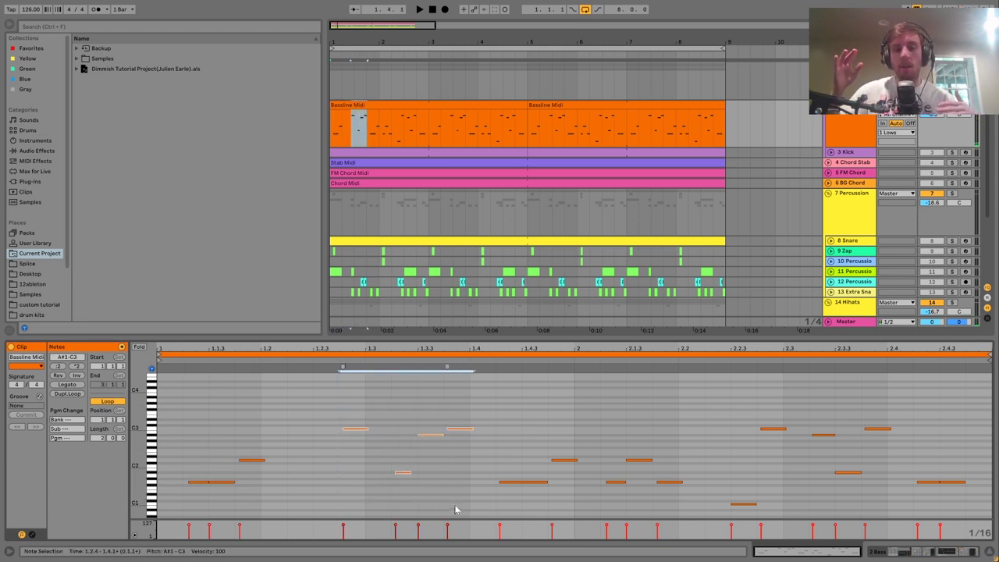
{"action": "key", "text": "space"}
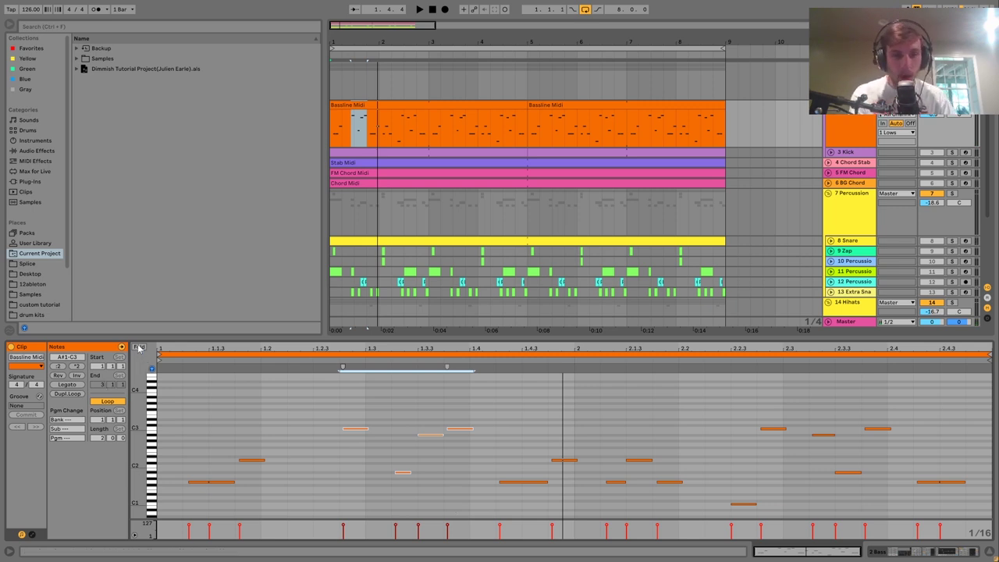
Step: Fold the note editor to its used notes, audition the G1, A#1 and D2 keys, and unfold it again
{"action": "left_click", "coordinate": [139, 348]}
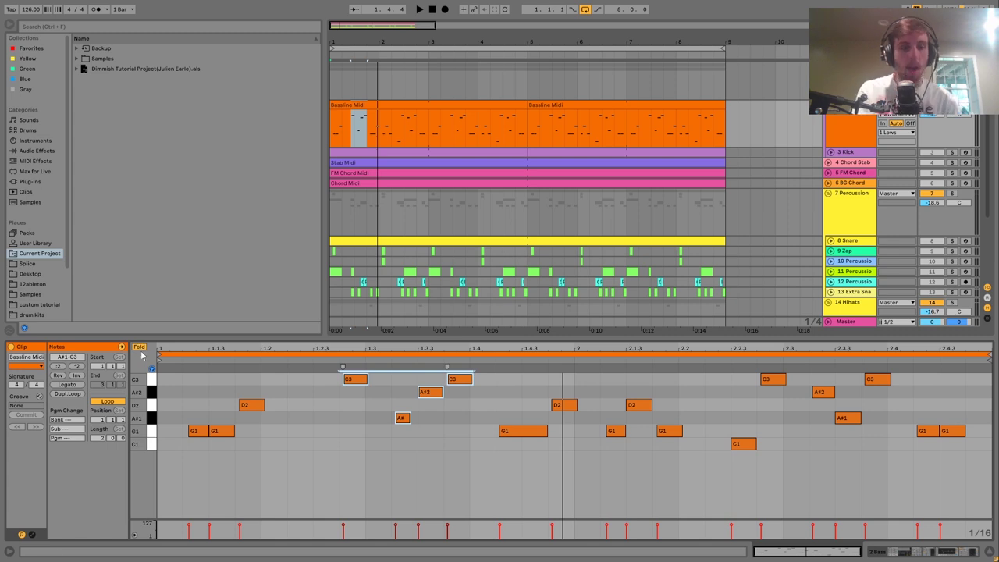
{"action": "left_click", "coordinate": [154, 434]}
{"action": "left_click", "coordinate": [153, 419]}
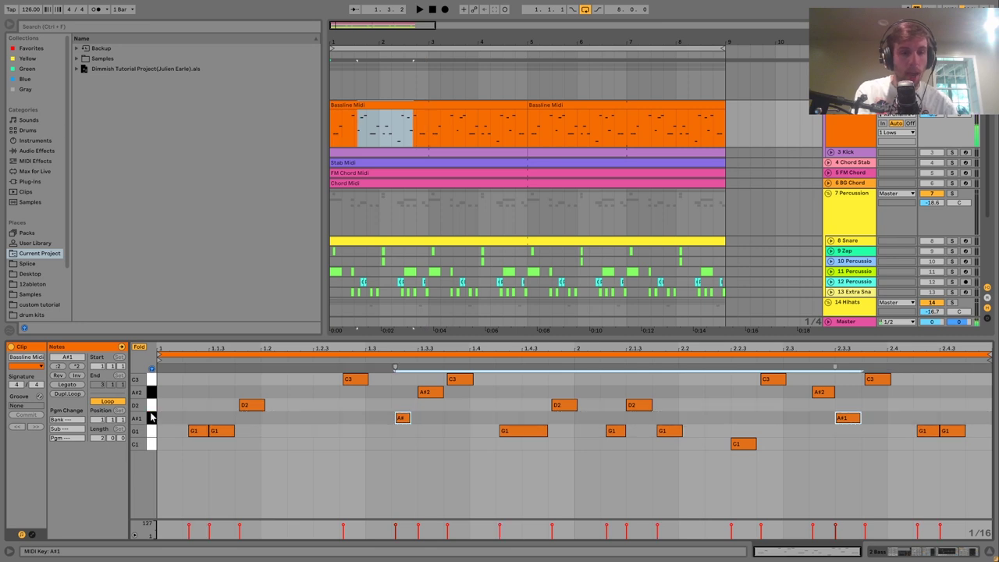
{"action": "left_click", "coordinate": [153, 406]}
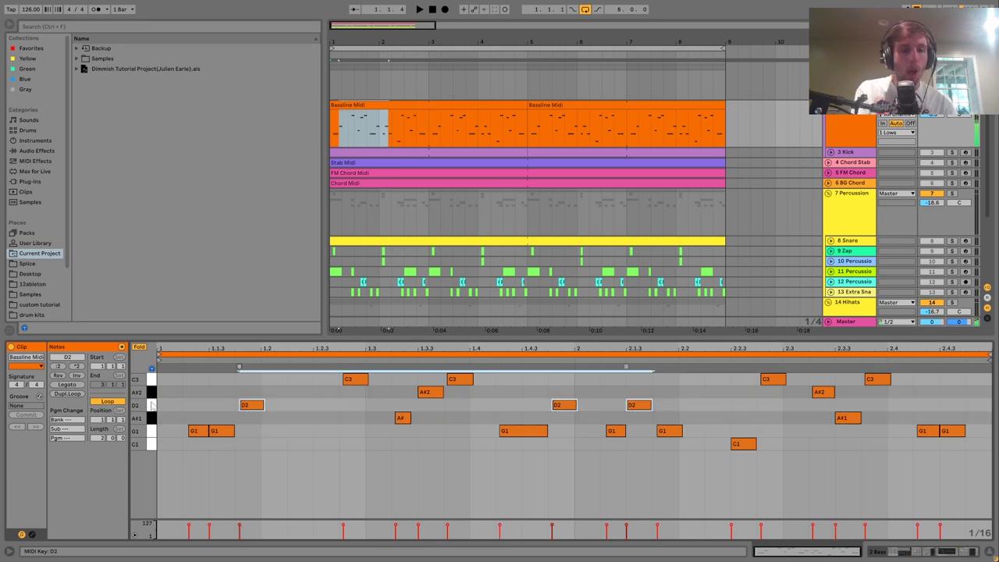
{"action": "left_click", "coordinate": [140, 349]}
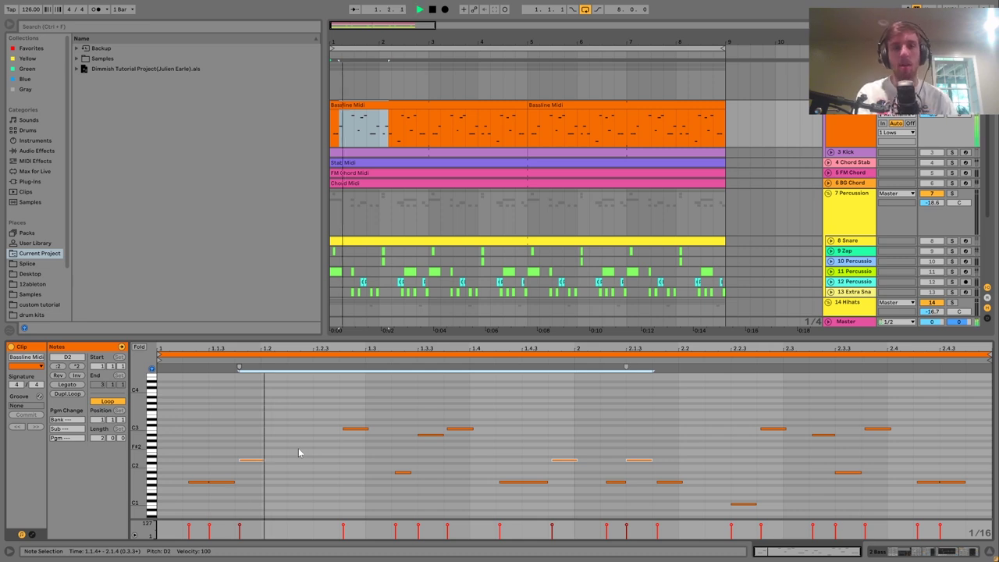
Step: Show the bass track's device chain and examine Operator's global settings and its oscillators D and C while auditioning the bassline
{"action": "left_click", "coordinate": [963, 554]}
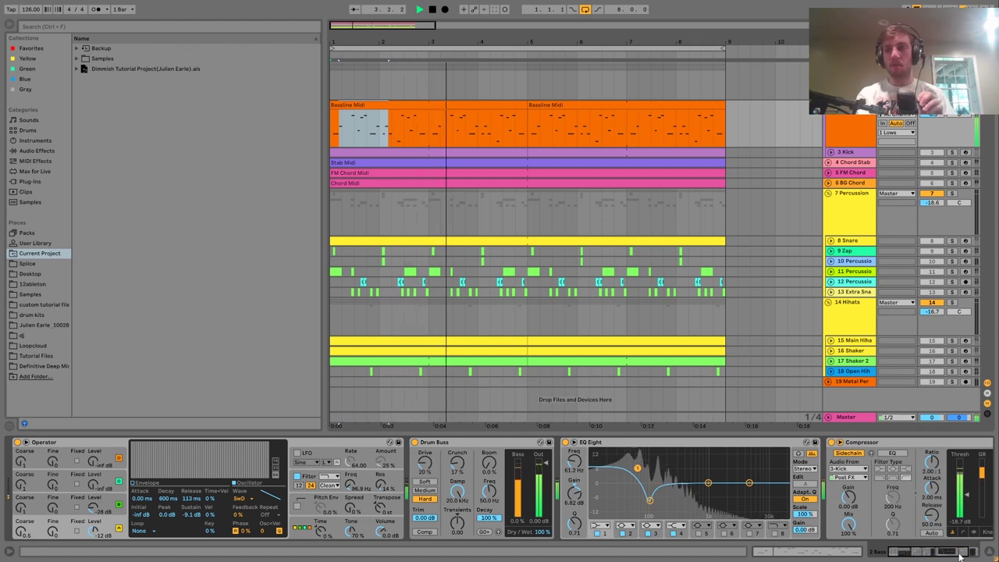
{"action": "key", "text": "space"}
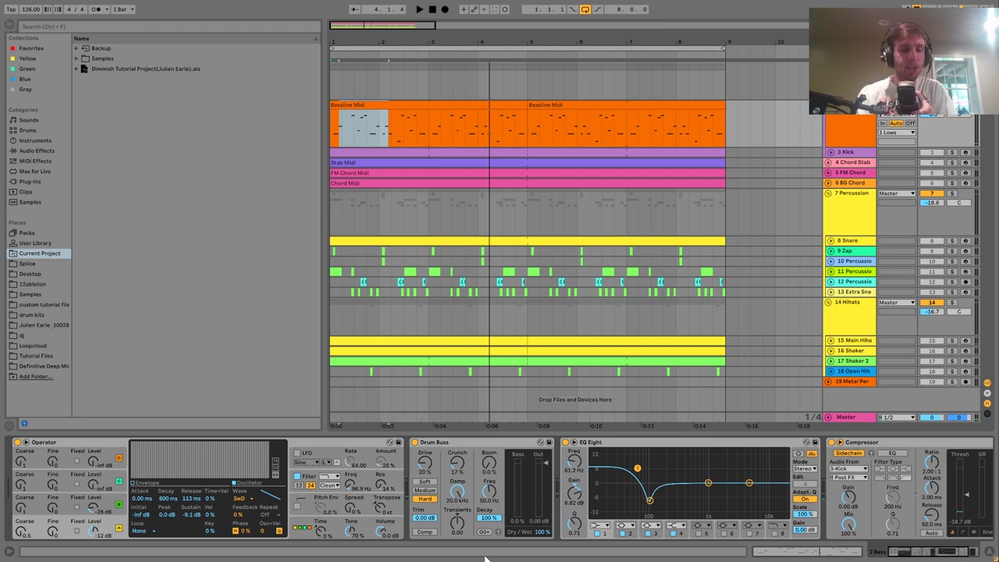
{"action": "left_click", "coordinate": [296, 530]}
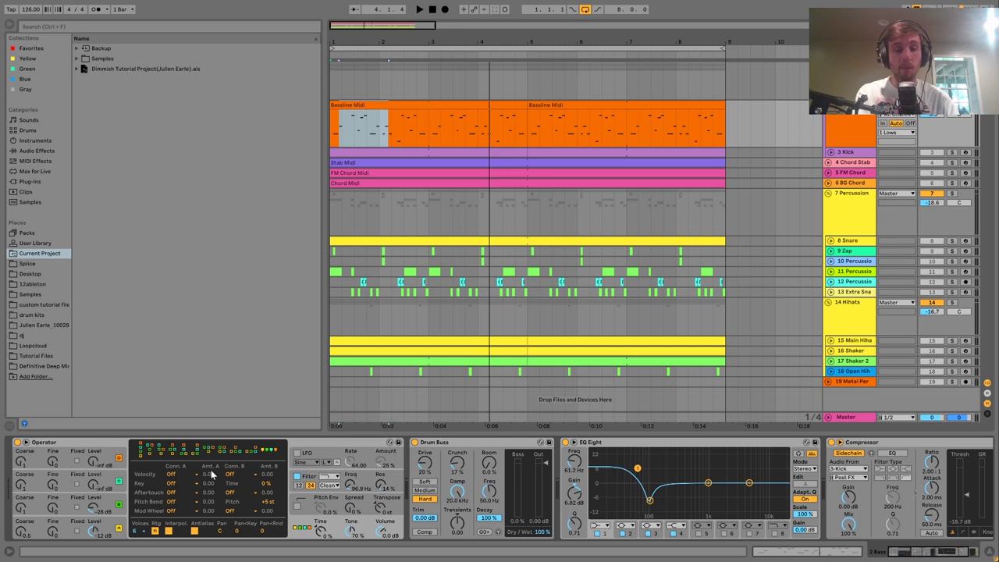
{"action": "key", "text": "space"}
{"action": "left_click", "coordinate": [113, 527]}
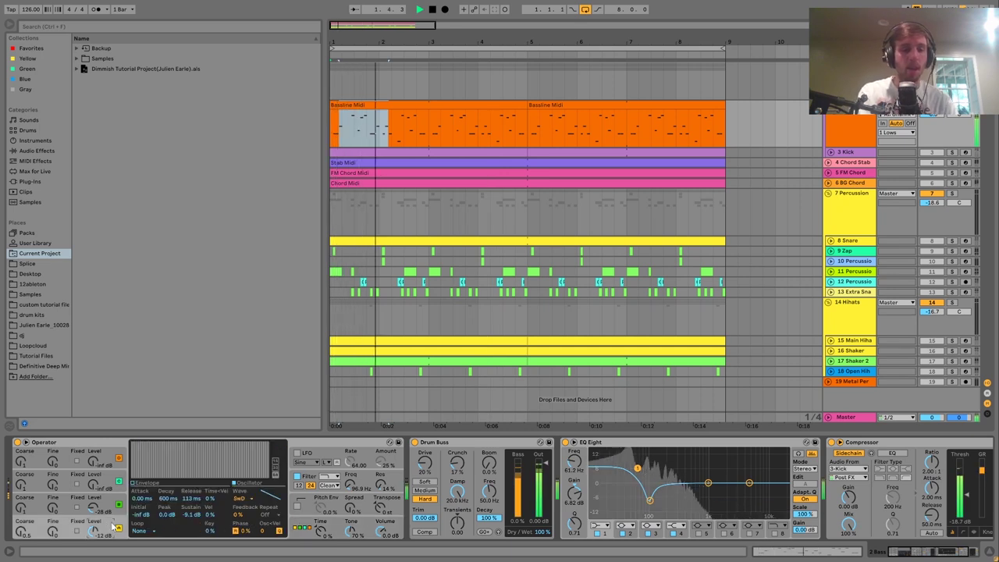
{"action": "key", "text": "space"}
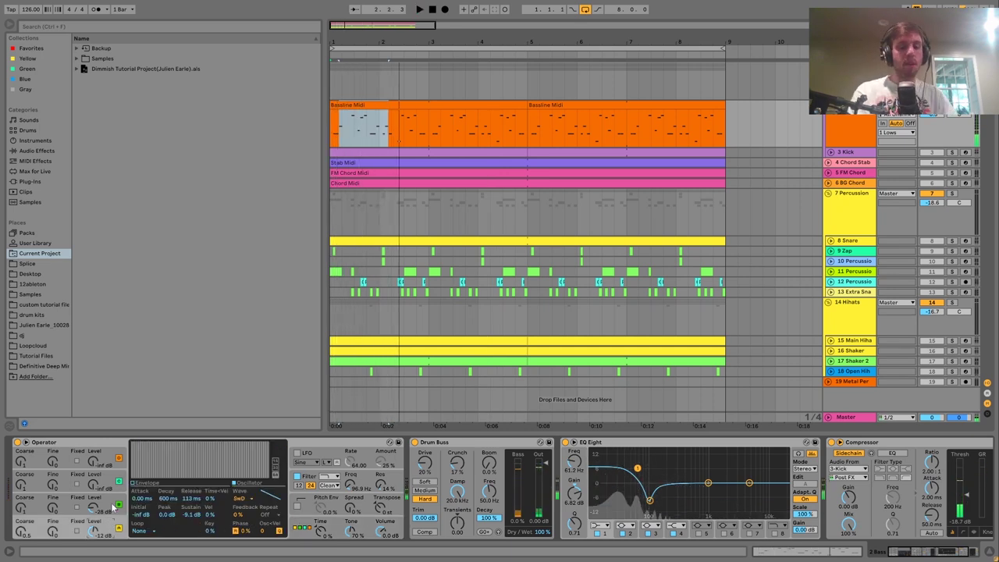
{"action": "left_click", "coordinate": [112, 507]}
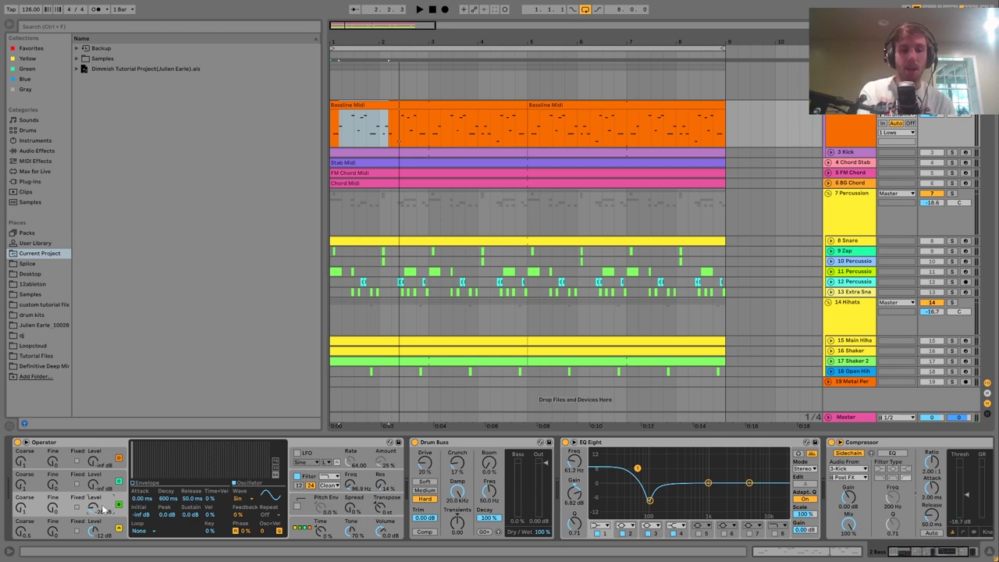
Step: Examine Operator's filter envelope settings while playing the bassline, and view the rest of the bass effects chain
{"action": "left_click", "coordinate": [311, 478]}
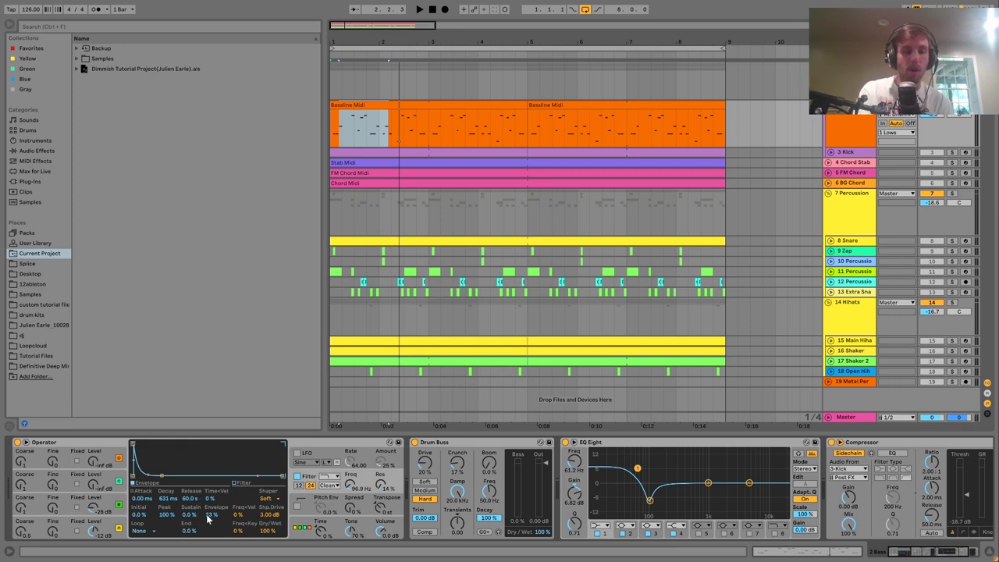
{"action": "key", "text": "space"}
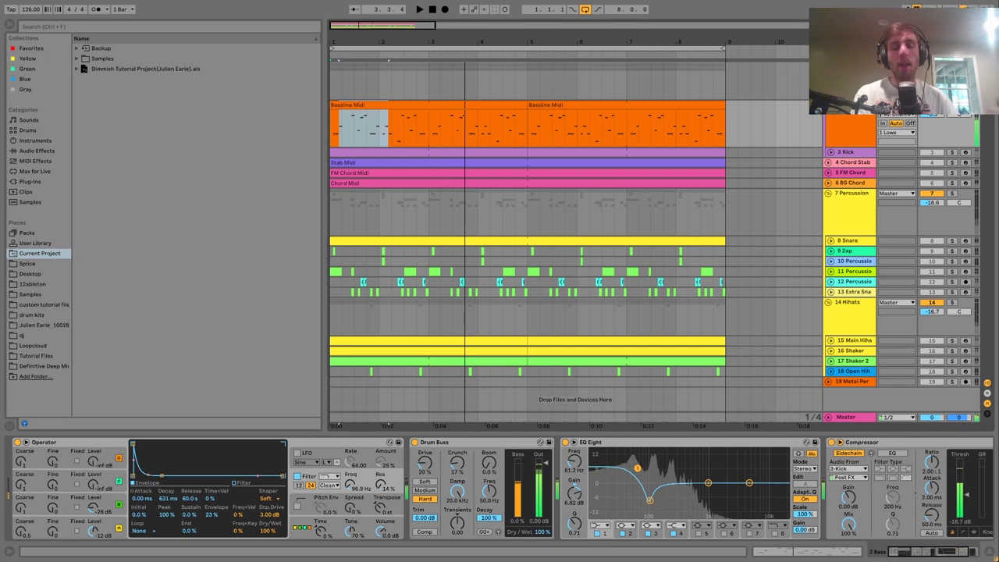
{"action": "key", "text": "space"}
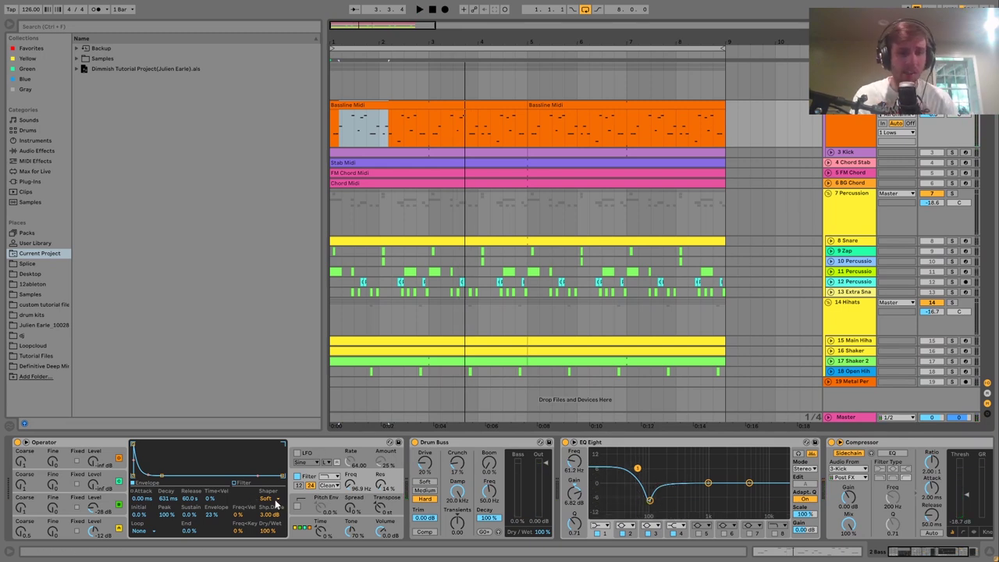
{"action": "key", "text": "space"}
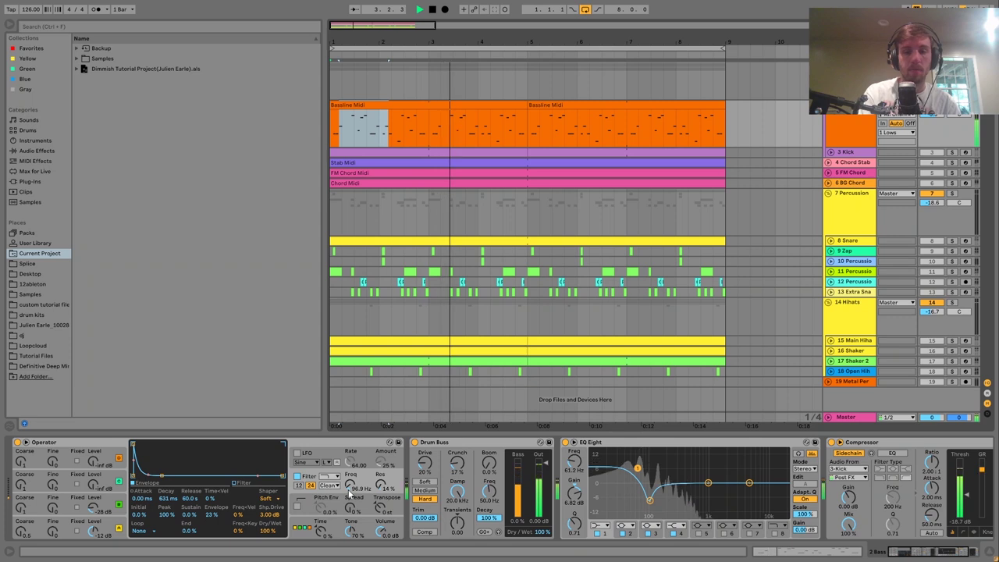
{"action": "scroll", "coordinate": [348, 494], "scroll_direction": "right", "scroll_amount": 3}
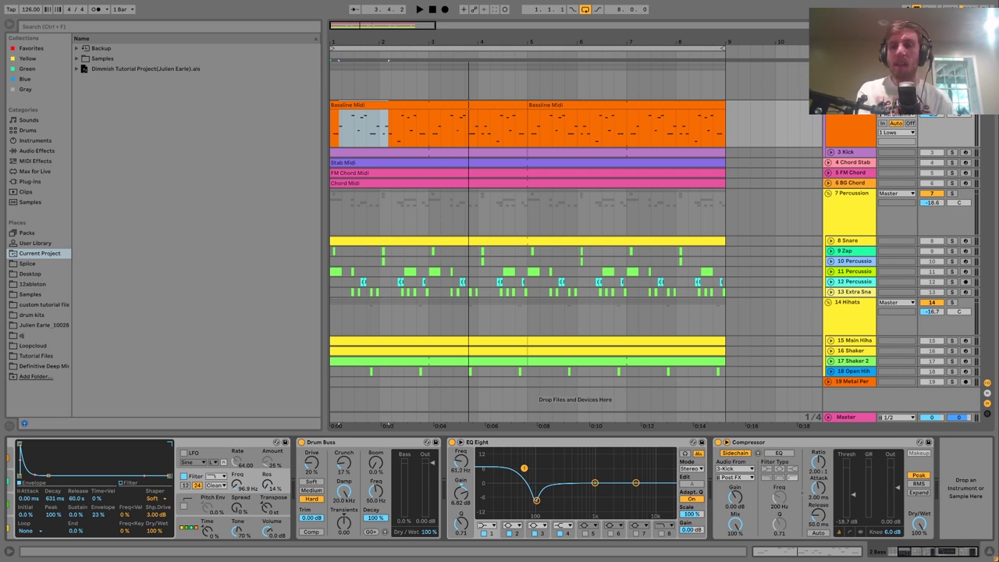
Step: Bring all tracks back into the mix and play the loop from the start
{"action": "key", "text": "ctrl+a"}
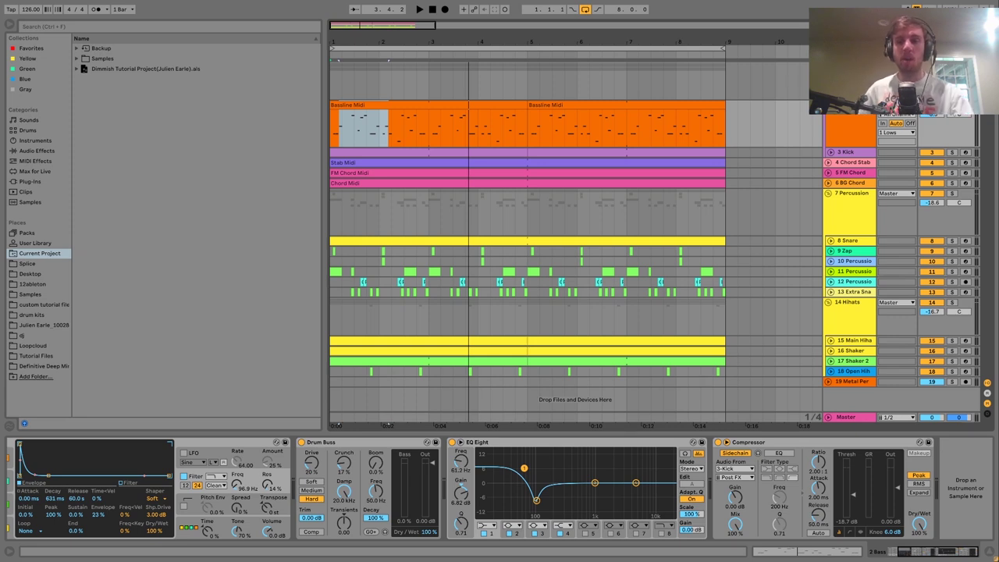
{"action": "key", "text": "space"}
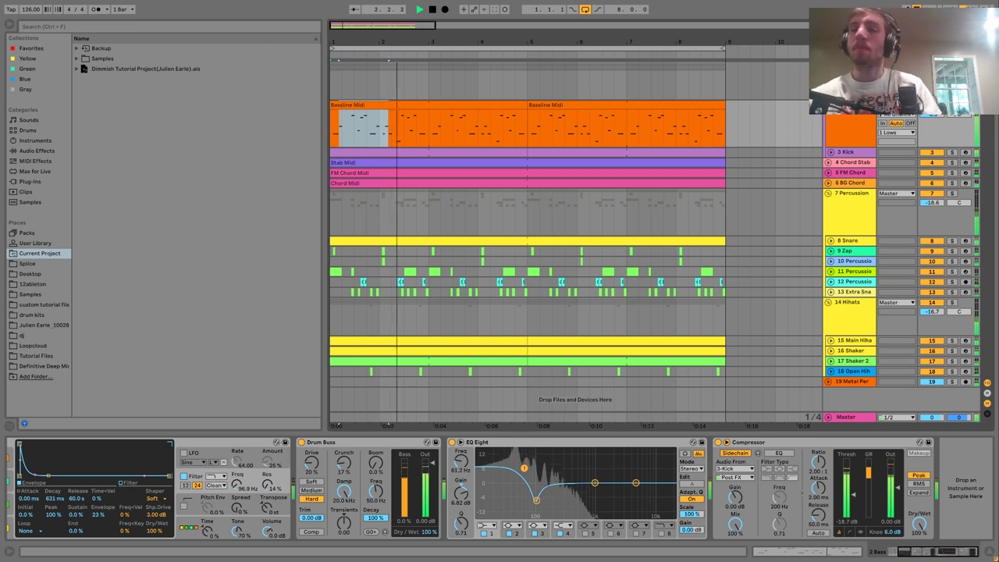
{"action": "key", "text": "space"}
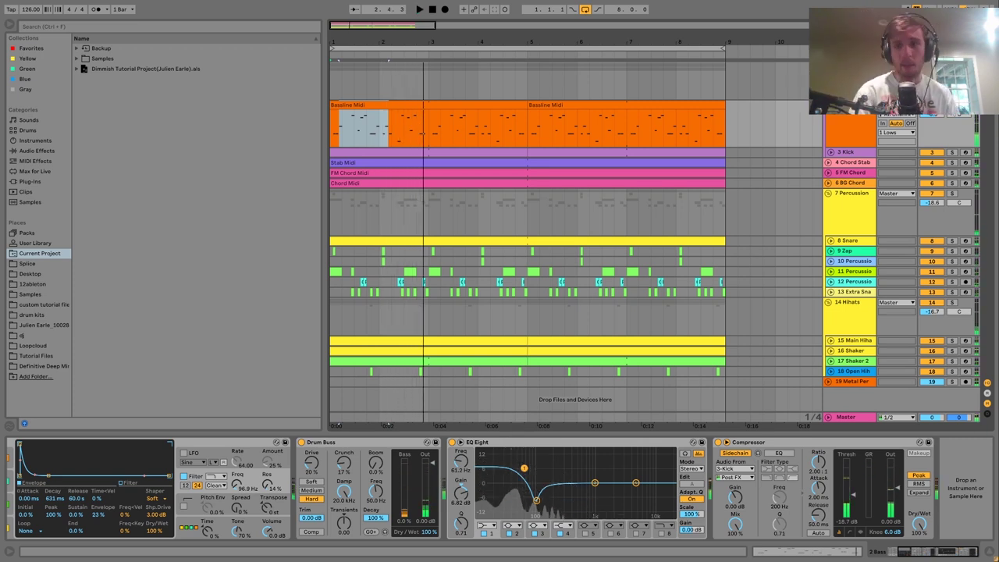
Step: Solo the Kick track, expand it to show its sampler and Saturator, and listen to the kick alone
{"action": "left_click", "coordinate": [952, 152]}
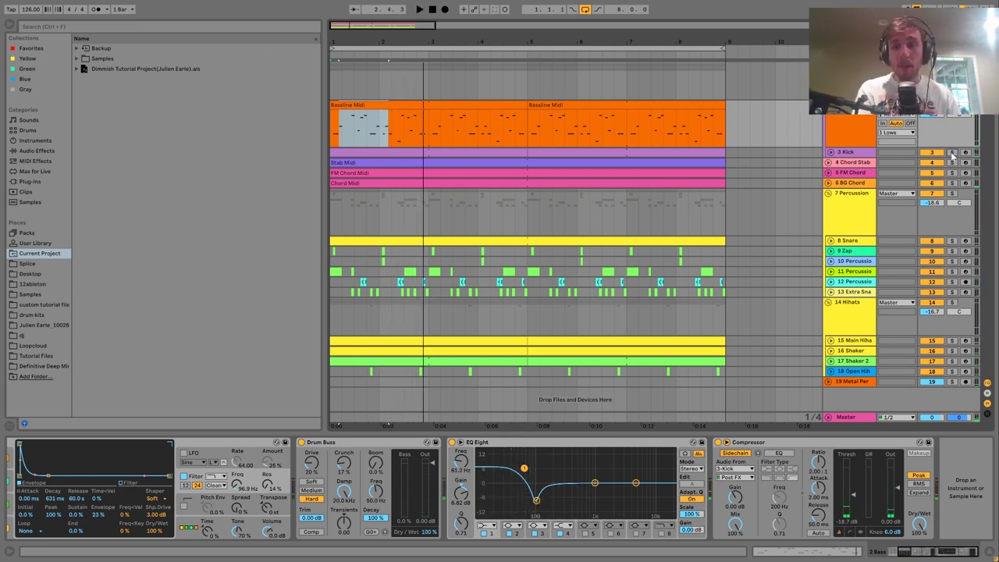
{"action": "key", "text": "space"}
{"action": "double_click", "coordinate": [855, 152]}
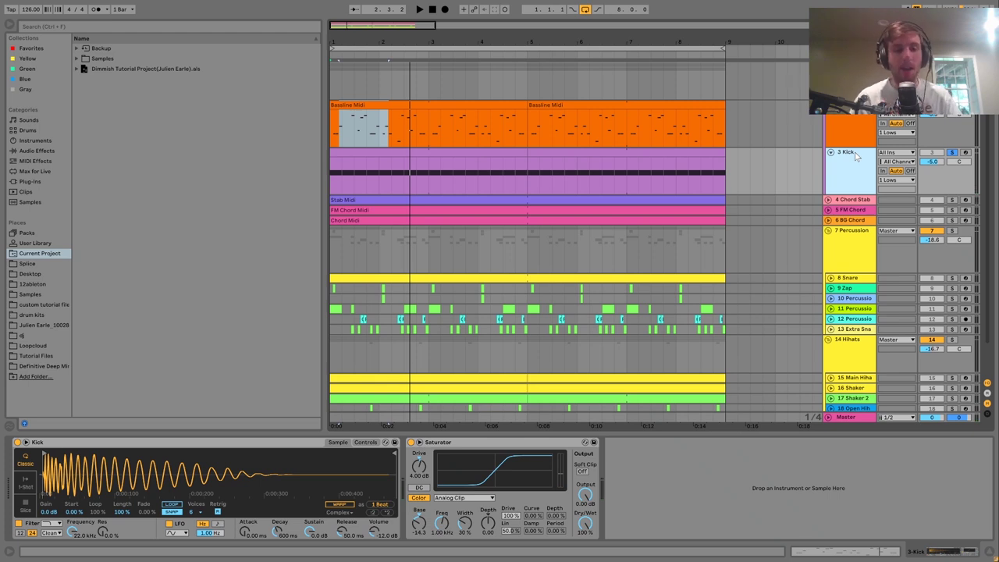
{"action": "key", "text": "space"}
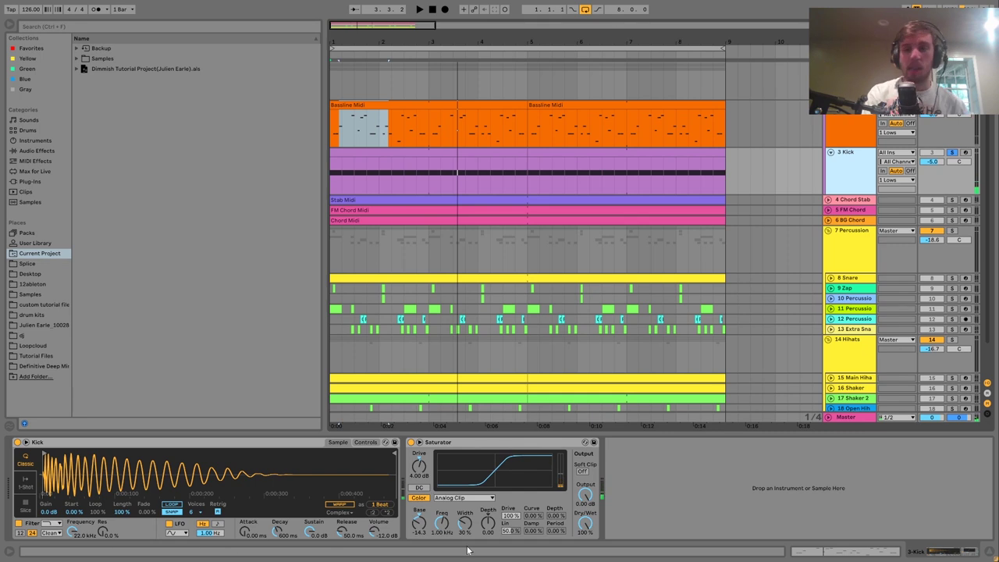
{"action": "key", "text": "space"}
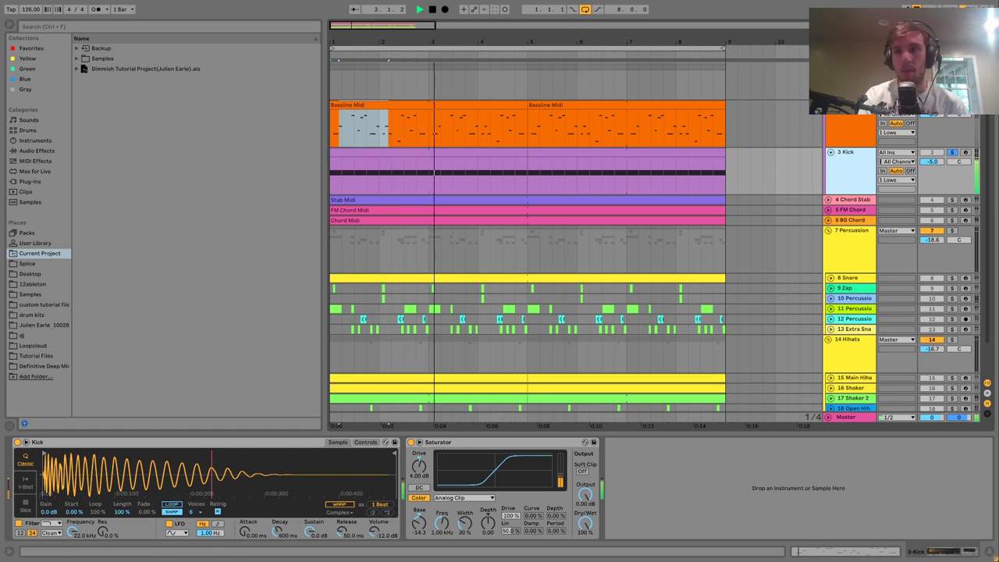
Step: Unsolo the Kick track and compare the Lows group with its Saturator bypassed and re-enabled during playback
{"action": "left_click", "coordinate": [952, 152]}
{"action": "left_click", "coordinate": [851, 81]}
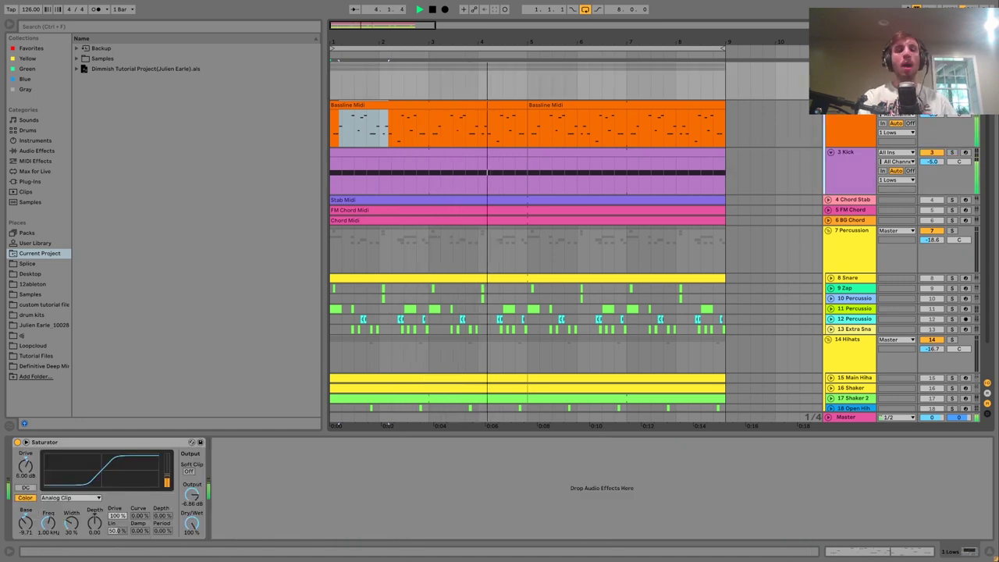
{"action": "left_click", "coordinate": [17, 442]}
{"action": "key", "text": "space"}
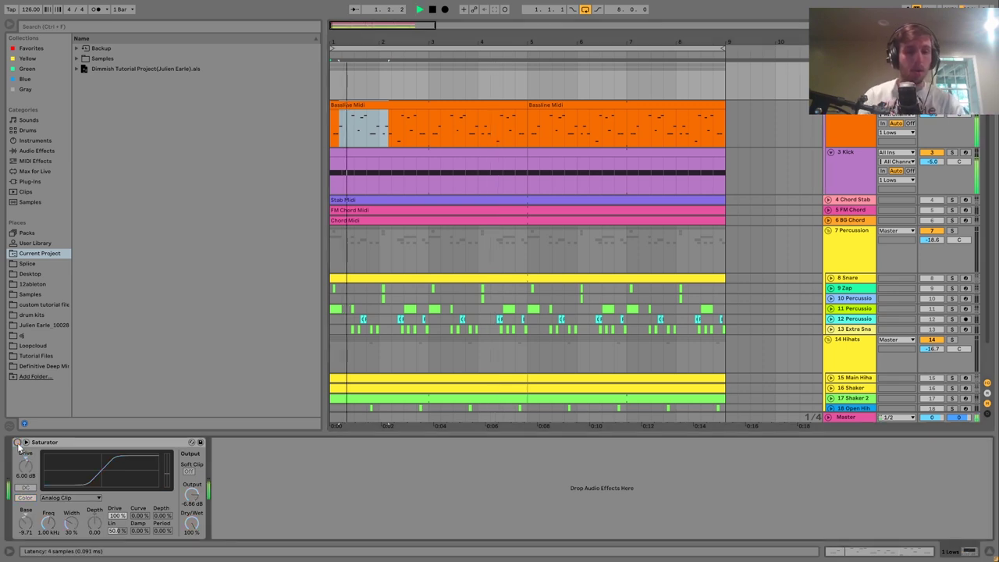
{"action": "left_click", "coordinate": [17, 442]}
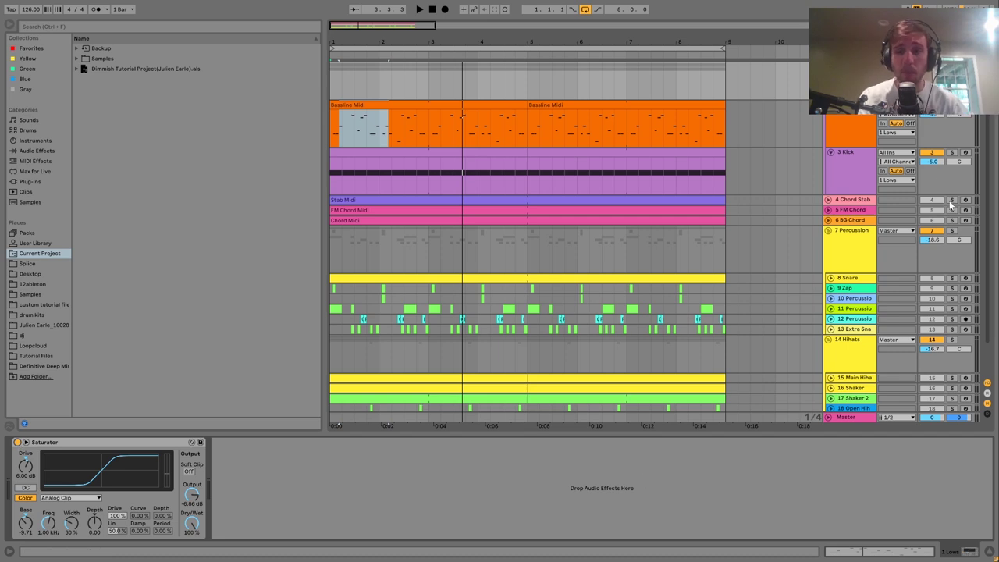
Step: Solo the Chord Stab track, play it, and expand the track to show its clip and device chain
{"action": "left_click", "coordinate": [952, 199]}
{"action": "key", "text": "space"}
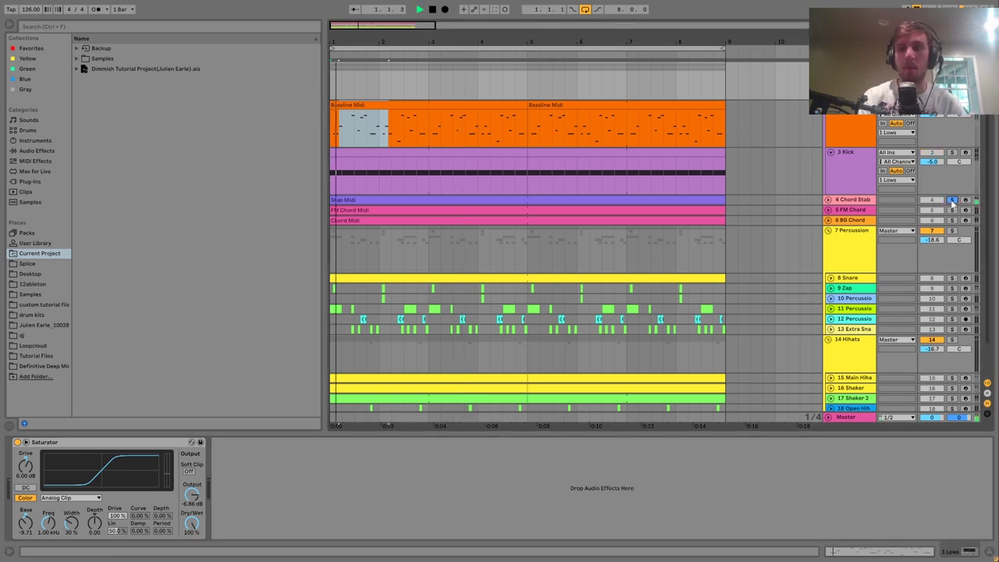
{"action": "left_click", "coordinate": [828, 200]}
{"action": "left_click", "coordinate": [849, 215]}
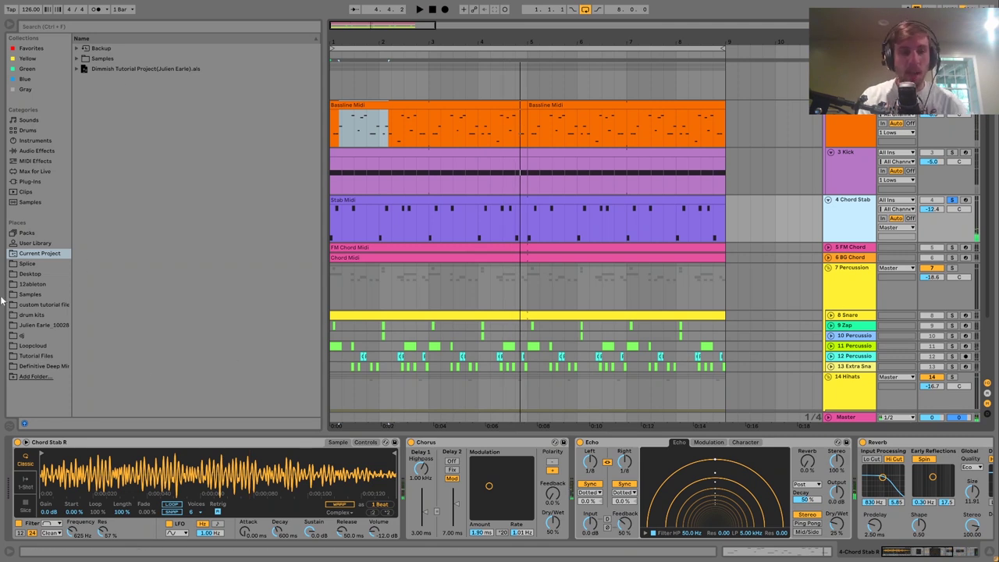
Step: Locate and preview Chord Stab R.wav in the project's Samples, Processed, Reverse folder
{"action": "left_click", "coordinate": [76, 58]}
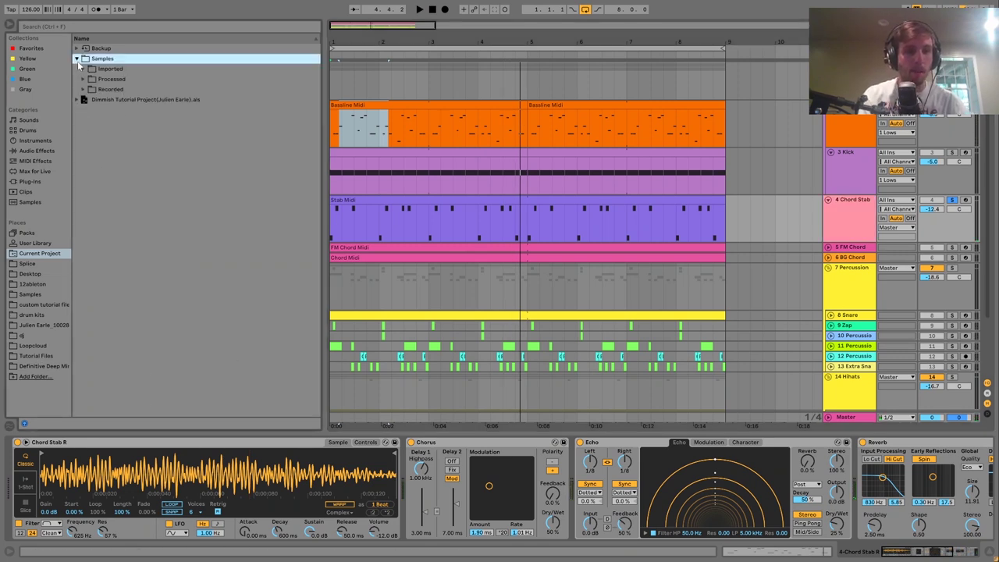
{"action": "left_click", "coordinate": [83, 69]}
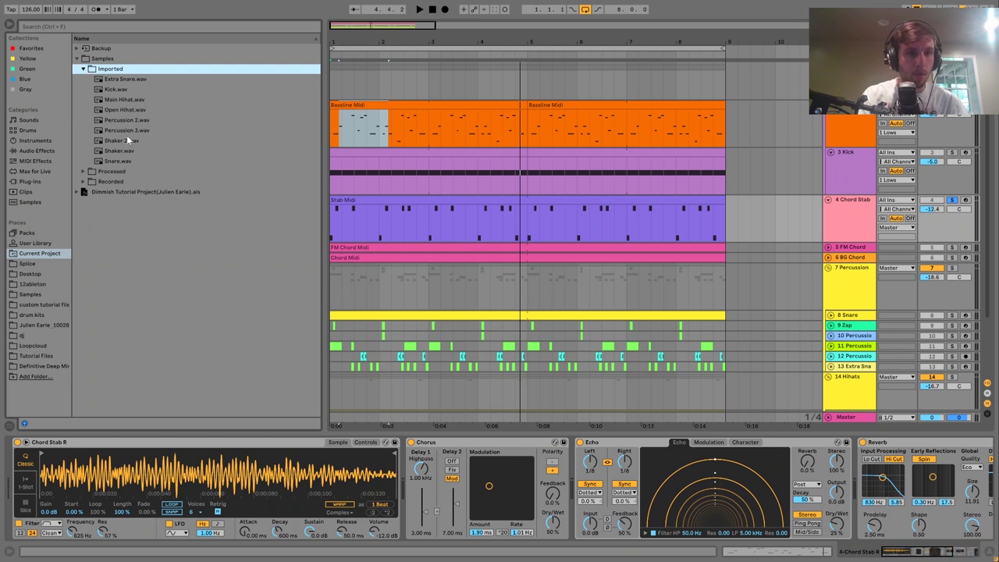
{"action": "left_click", "coordinate": [83, 172]}
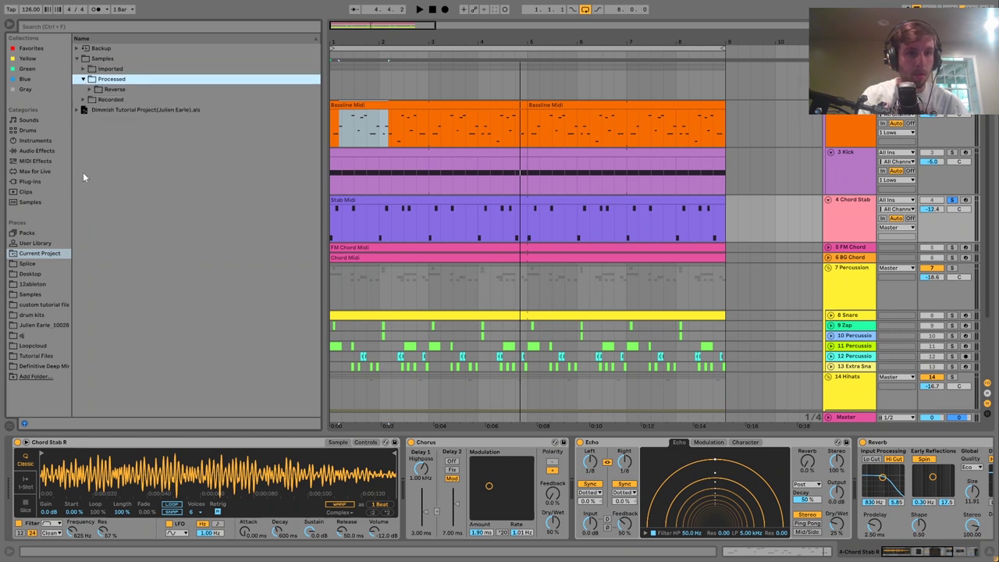
{"action": "left_click", "coordinate": [89, 89]}
{"action": "left_click", "coordinate": [118, 102]}
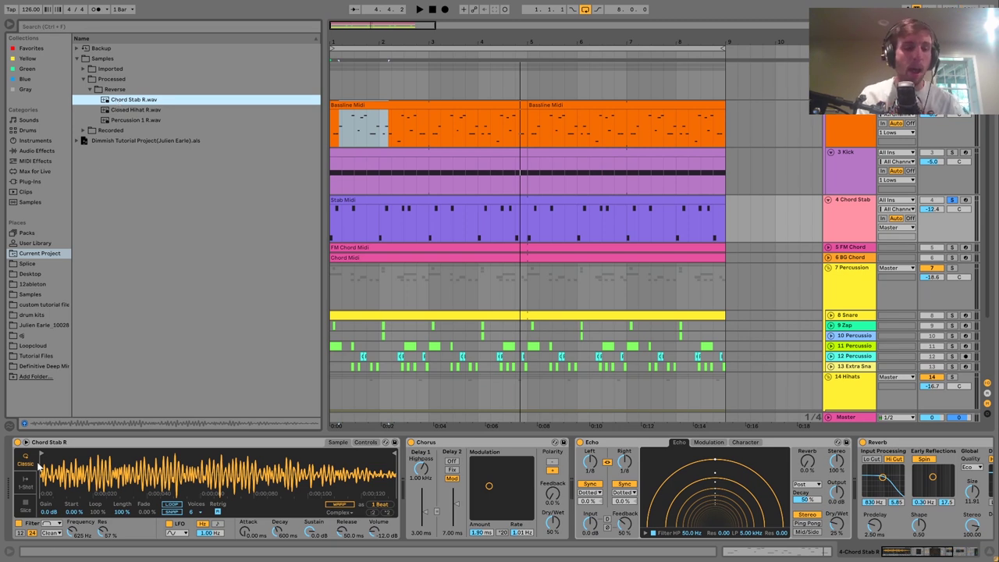
Step: Show the Chord Stab sampler's controls, and open the Stab Midi clip to examine its B1 and E2 notes
{"action": "left_click", "coordinate": [364, 442]}
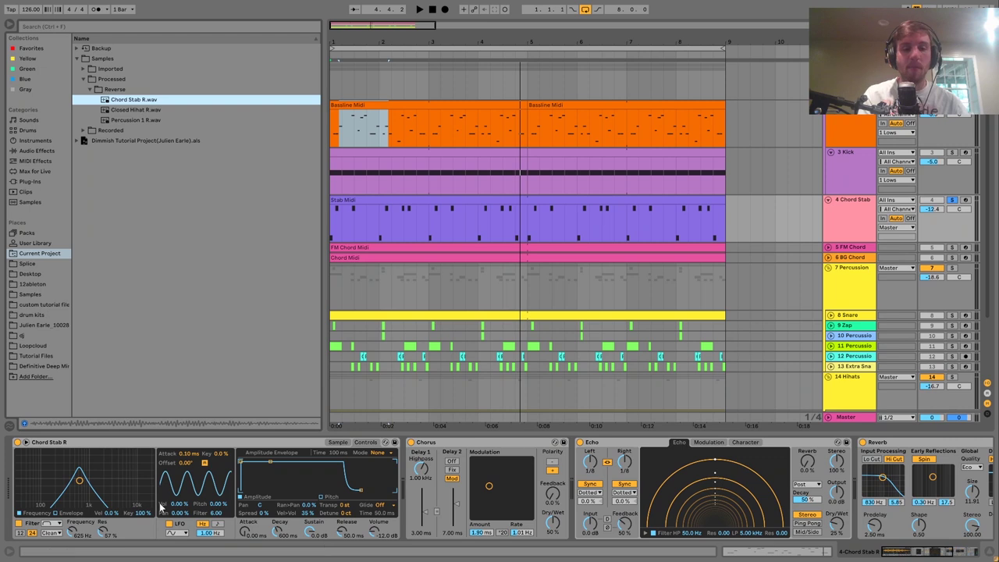
{"action": "left_click", "coordinate": [393, 201]}
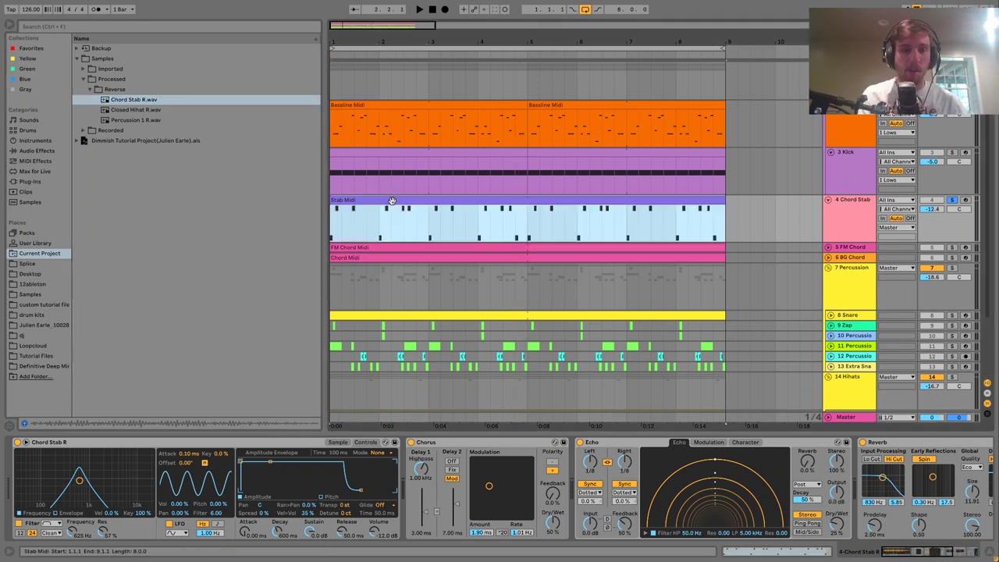
{"action": "double_click", "coordinate": [393, 202]}
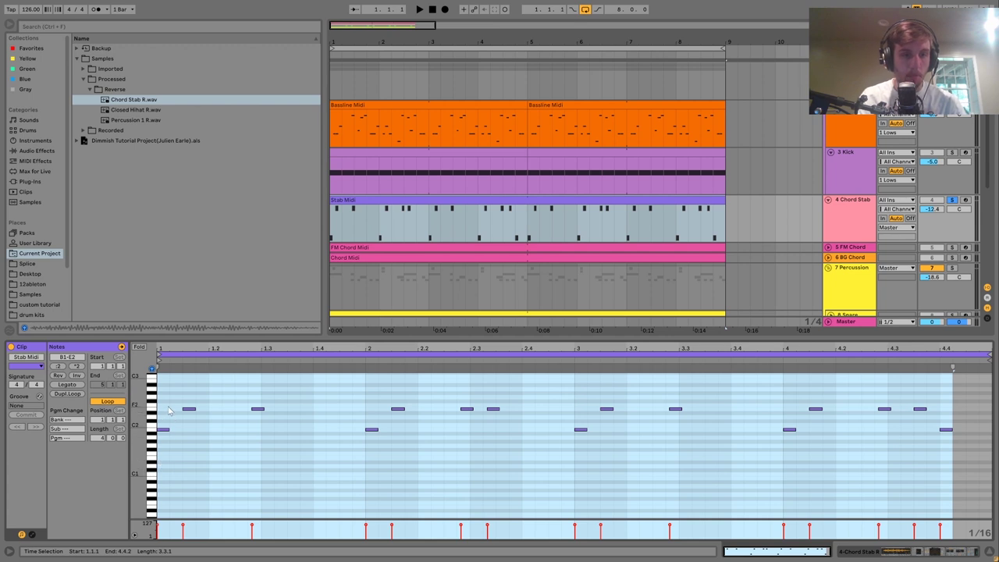
{"action": "left_click", "coordinate": [154, 430]}
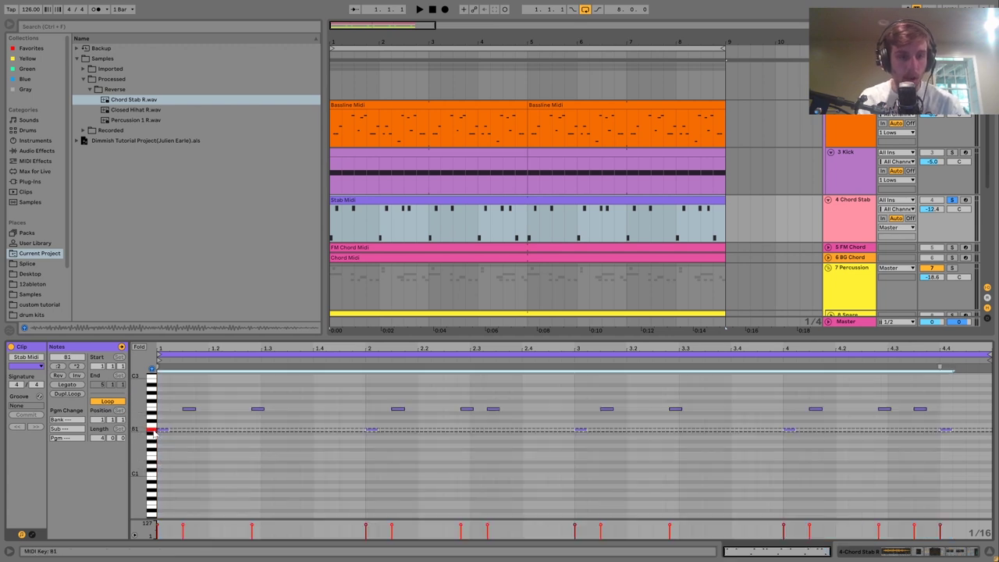
{"action": "left_click", "coordinate": [153, 410]}
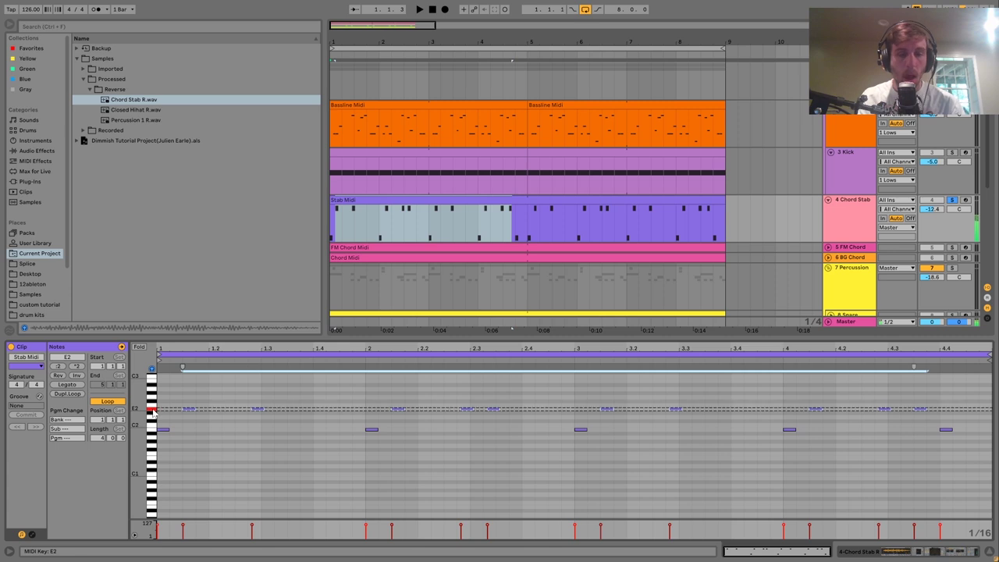
{"action": "left_click", "coordinate": [203, 437]}
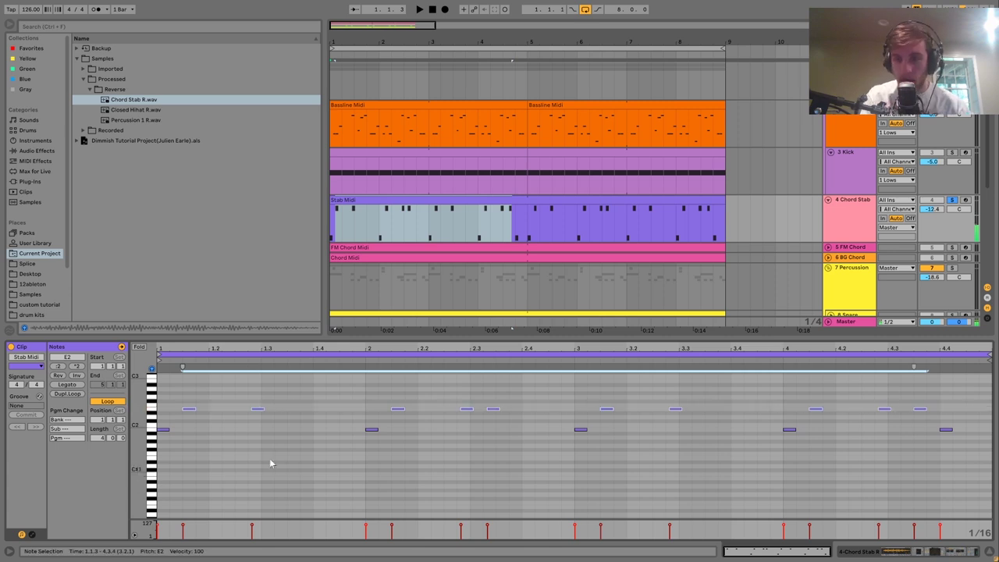
Step: Return to the Chord Stab device chain, show the sampler's filter envelope, and preview Chord Stab R.wav
{"action": "left_click", "coordinate": [859, 224]}
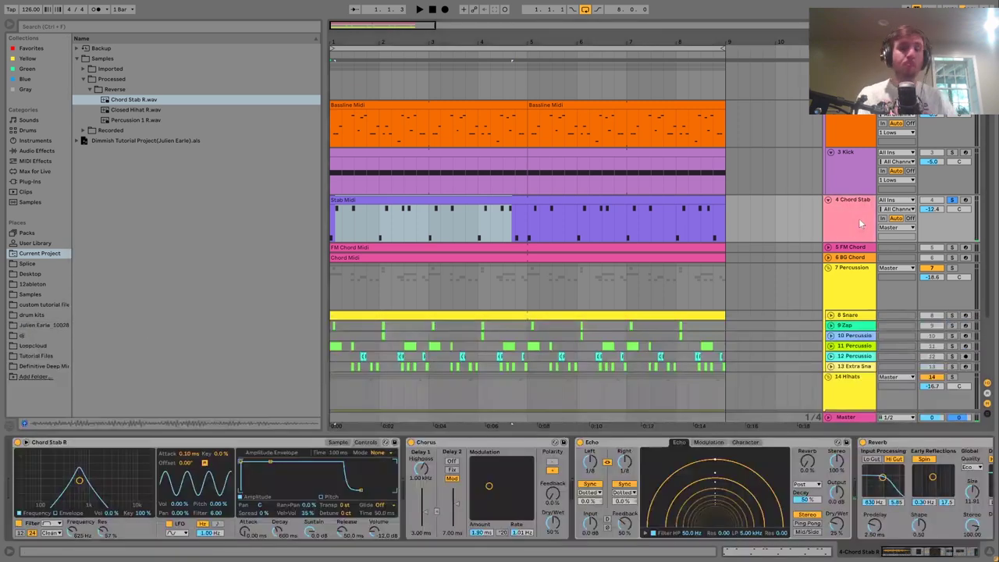
{"action": "left_click", "coordinate": [64, 515]}
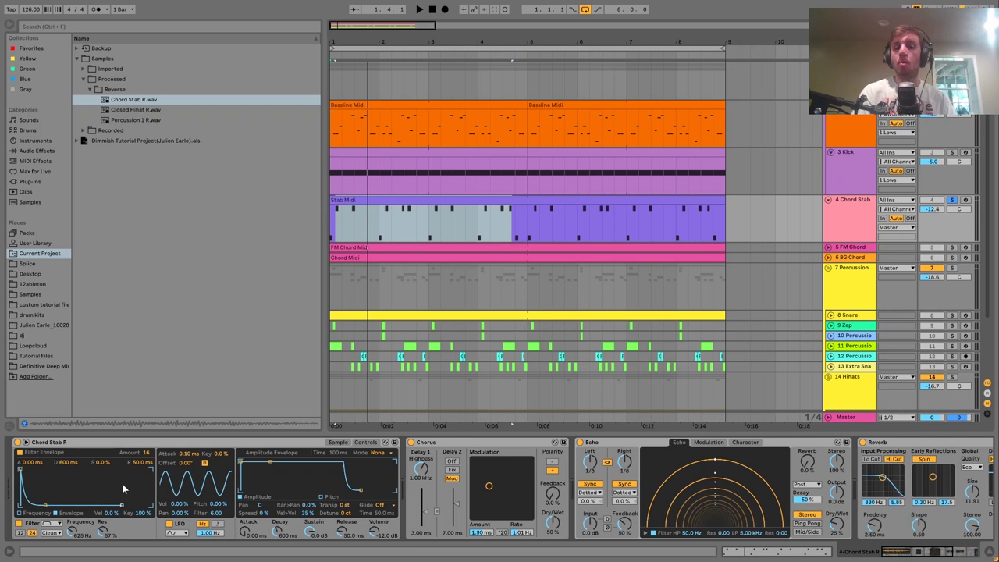
{"action": "left_click", "coordinate": [141, 100]}
{"action": "key", "text": "space"}
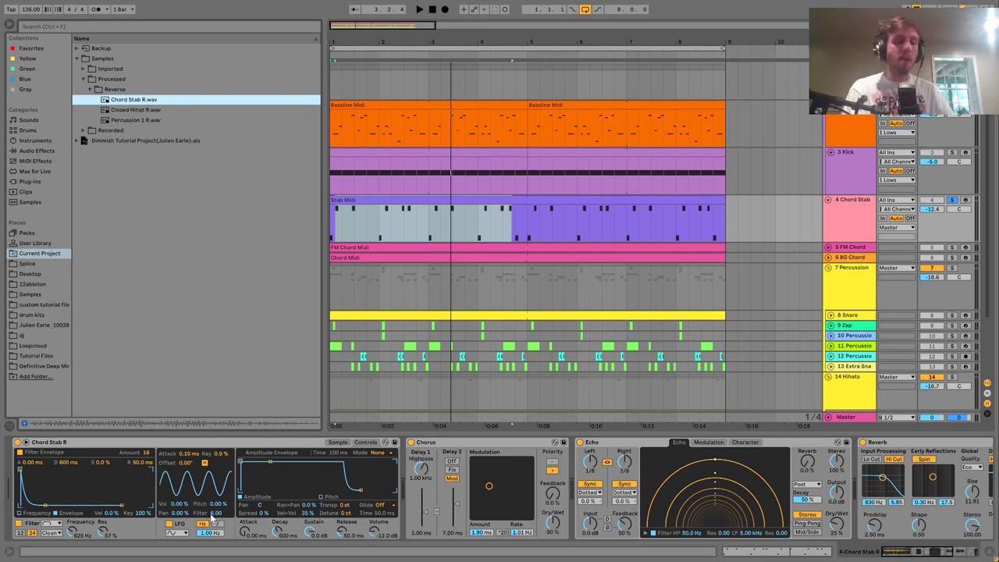
Step: Play the track and unsolo Chord Stab to hear it in the full mix, stop playback, and solo Chord Stab again
{"action": "key", "text": "space"}
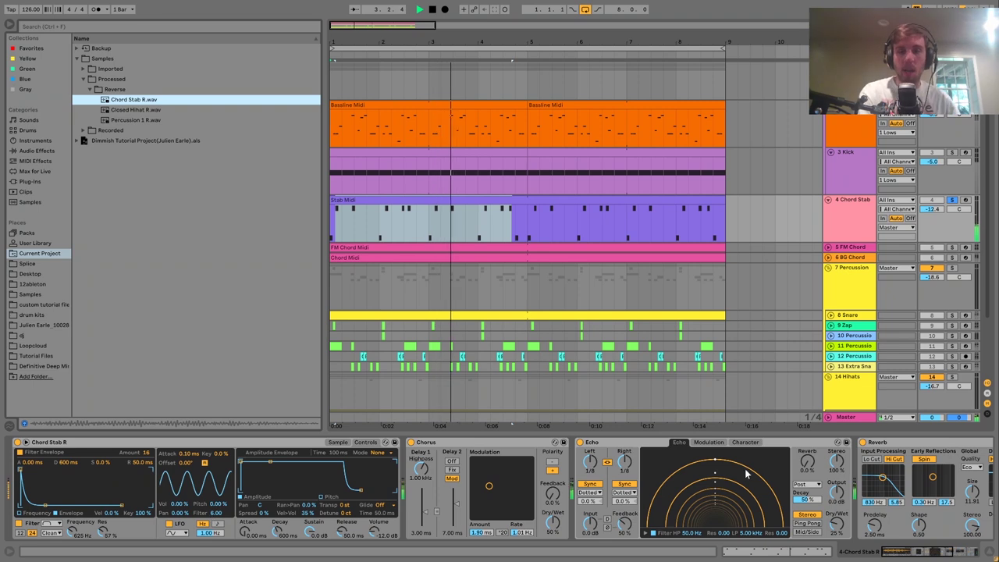
{"action": "left_click", "coordinate": [952, 200]}
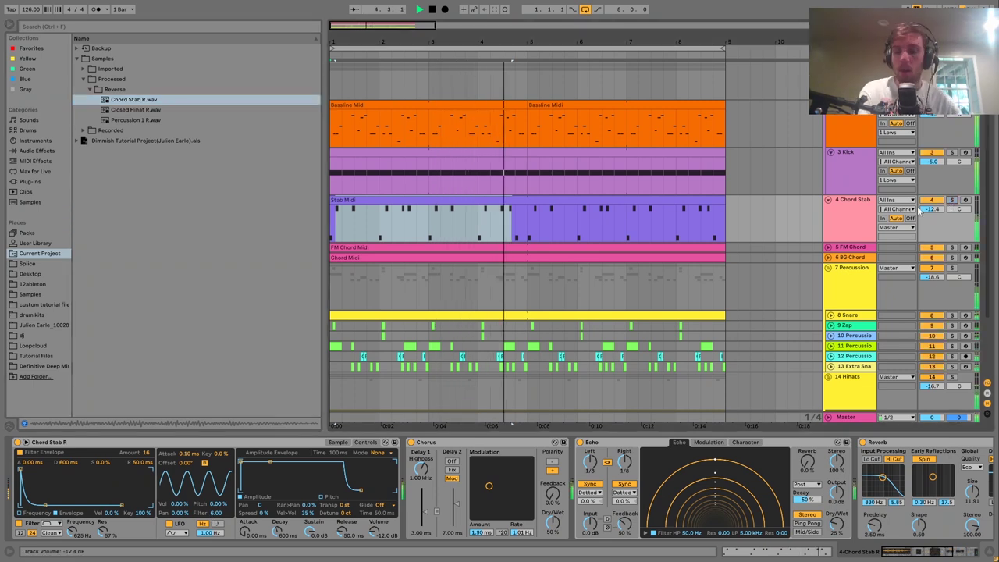
{"action": "left_click", "coordinate": [839, 215]}
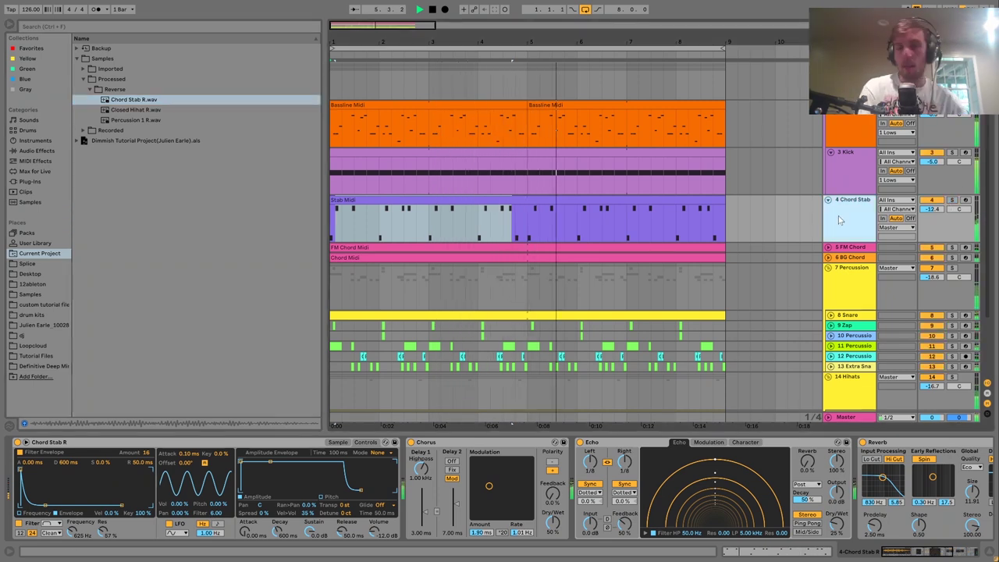
{"action": "key", "text": "space"}
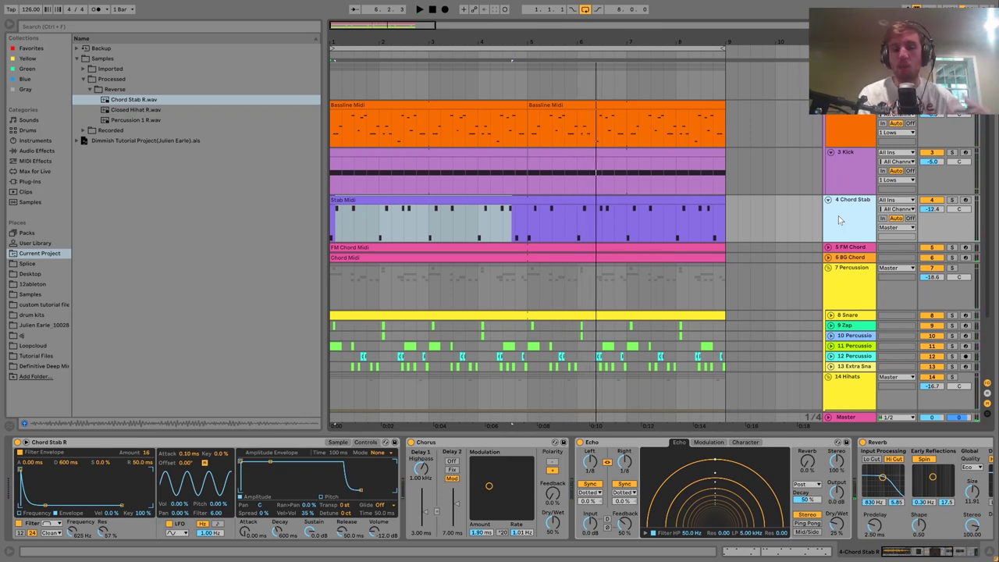
{"action": "left_click", "coordinate": [952, 199]}
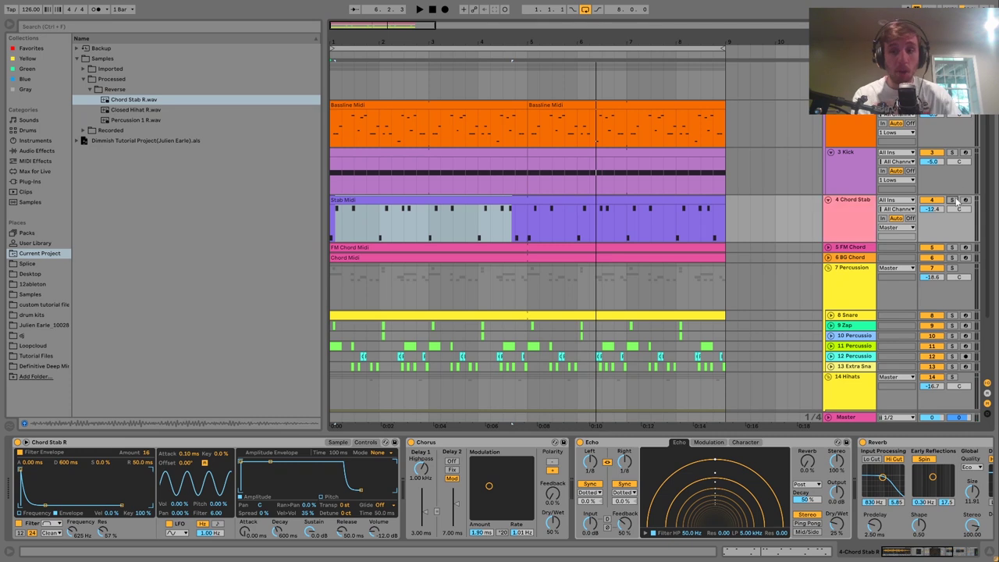
Step: Examine the Chord Stab track's Chorus, Echo, Reverb and Drum Buss, and listen to the processed stab alone
{"action": "scroll", "coordinate": [497, 471], "scroll_direction": "right", "scroll_amount": 5}
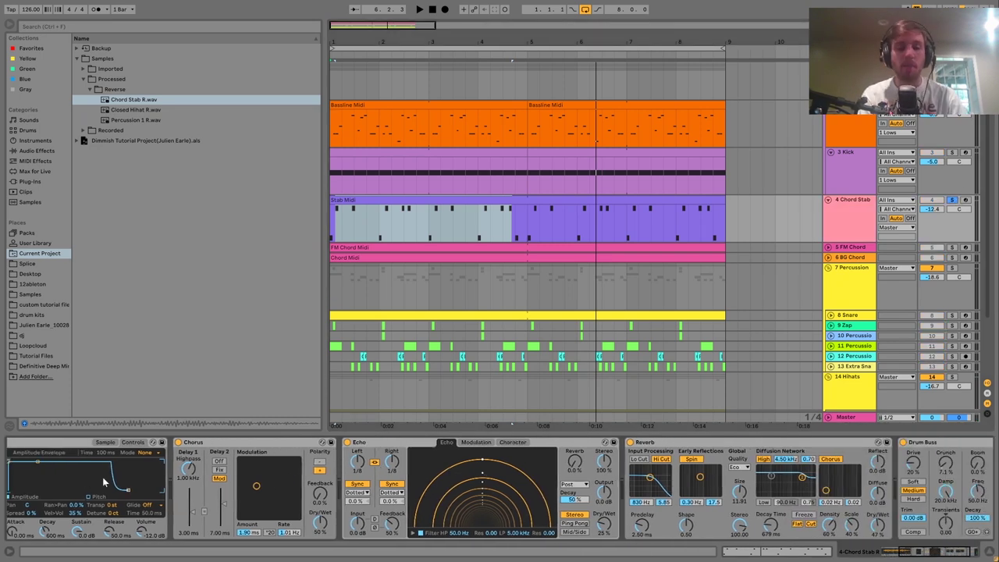
{"action": "scroll", "coordinate": [272, 501], "scroll_direction": "right", "scroll_amount": 3}
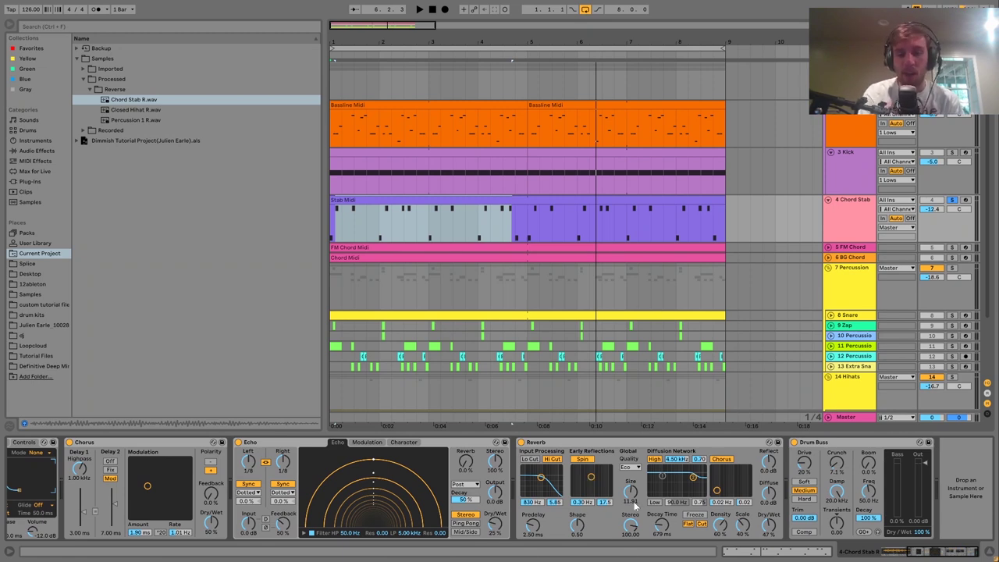
{"action": "key", "text": "space"}
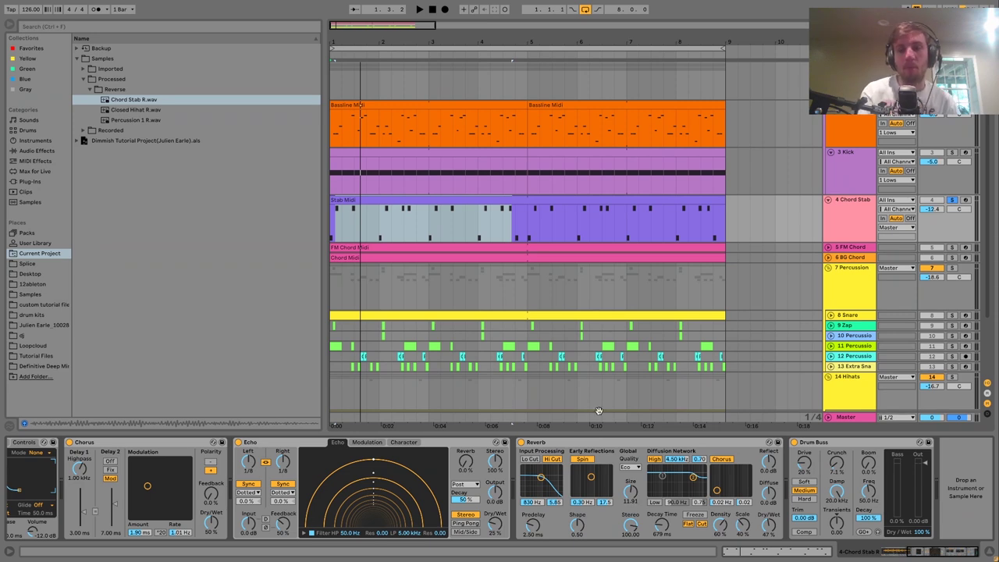
{"action": "key", "text": "space"}
{"action": "key", "text": "space"}
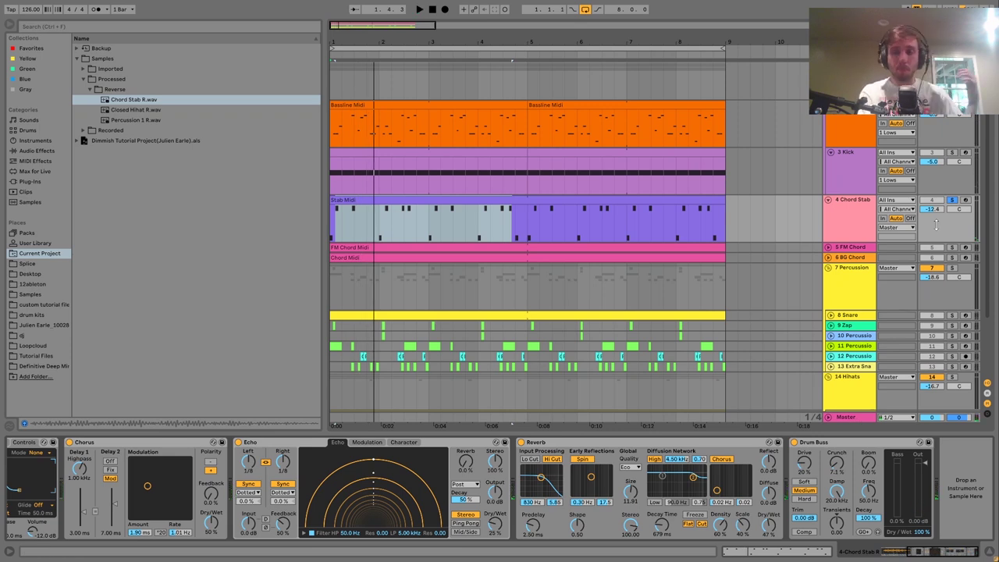
Step: Solo and expand the FM Chord track, and open its FM Chord Midi clip during playback
{"action": "left_click", "coordinate": [953, 248]}
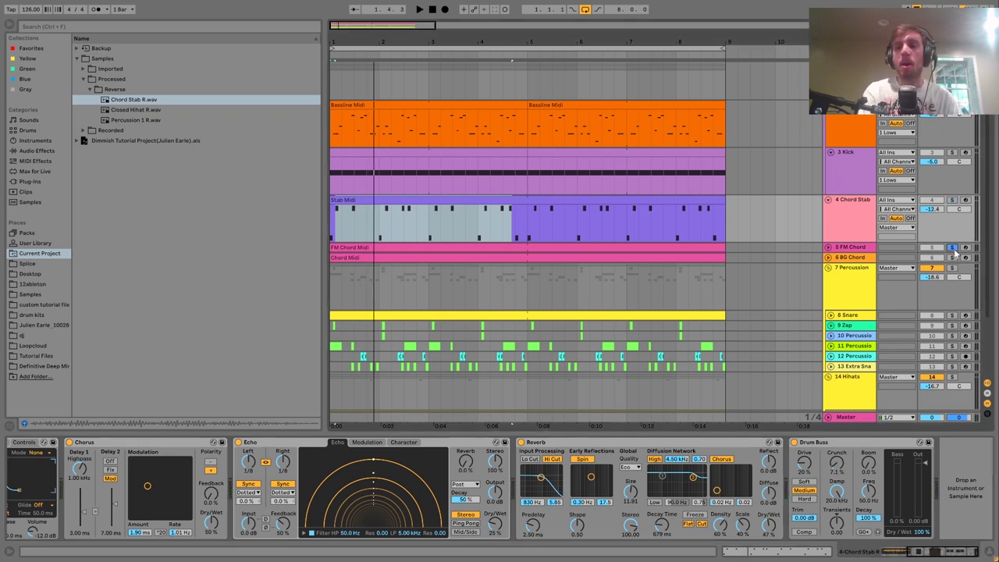
{"action": "left_click", "coordinate": [829, 247]}
{"action": "key", "text": "space"}
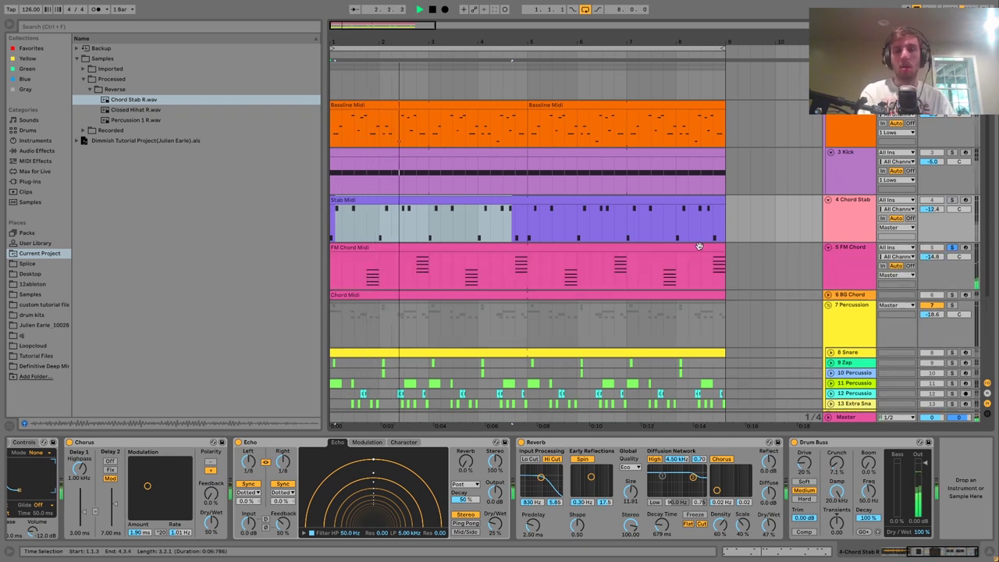
{"action": "double_click", "coordinate": [668, 246]}
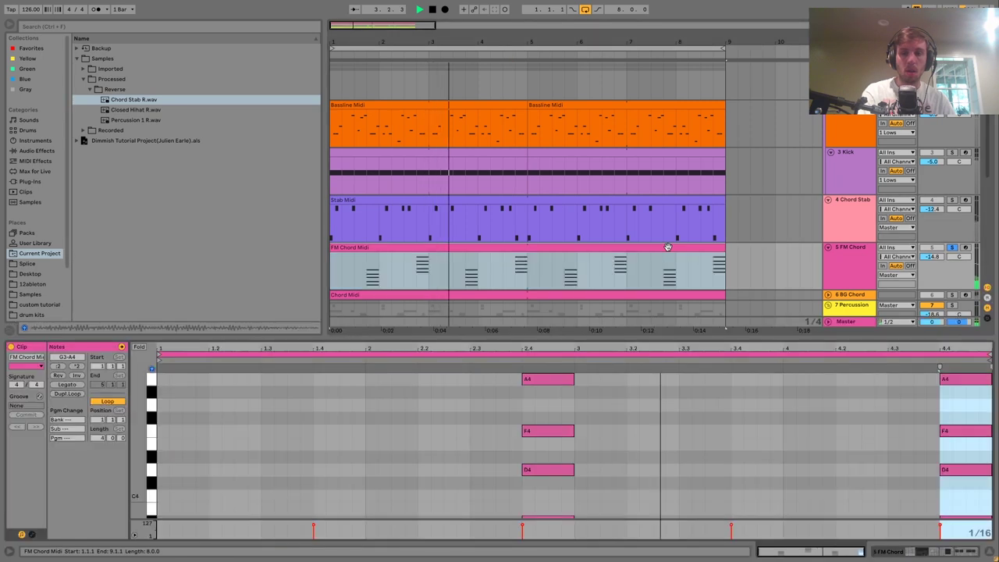
{"action": "key", "text": "space"}
{"action": "key", "text": "space"}
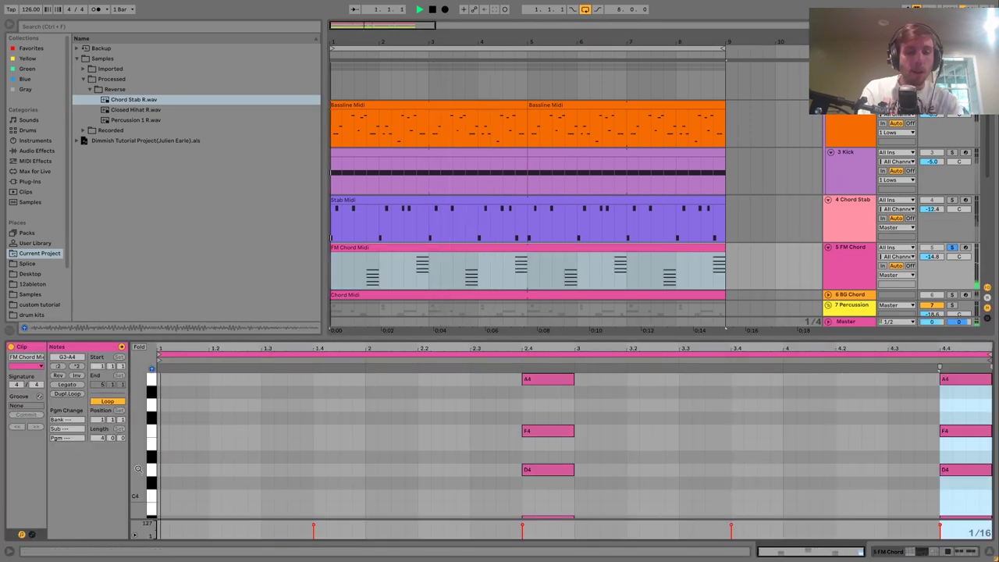
Step: Show both chord voicings in the FM Chord Midi clip, and select the first and second chords in turn to inspect them
{"action": "left_click_drag", "start_coordinate": [140, 472], "coordinate": [136, 468]}
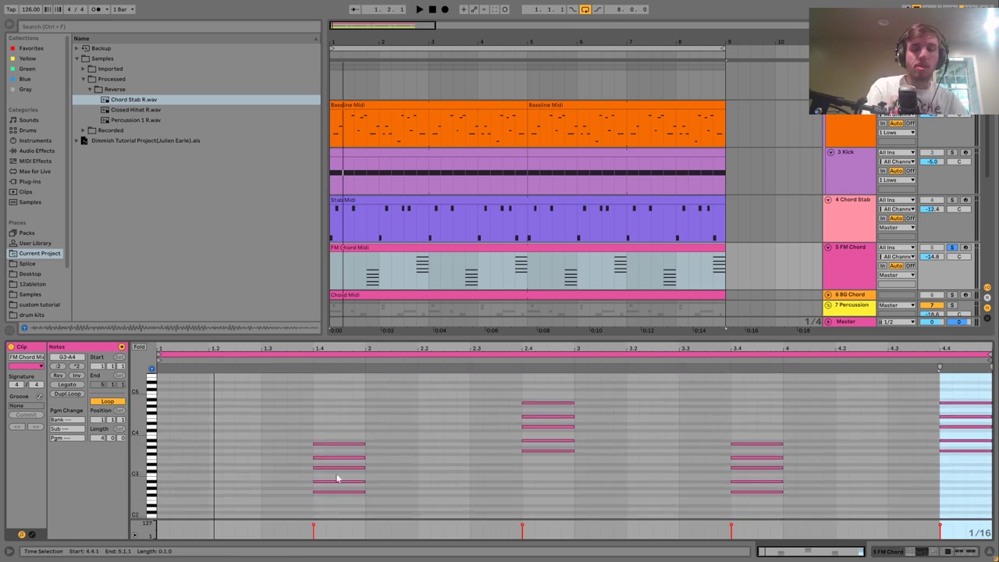
{"action": "left_click", "coordinate": [313, 491]}
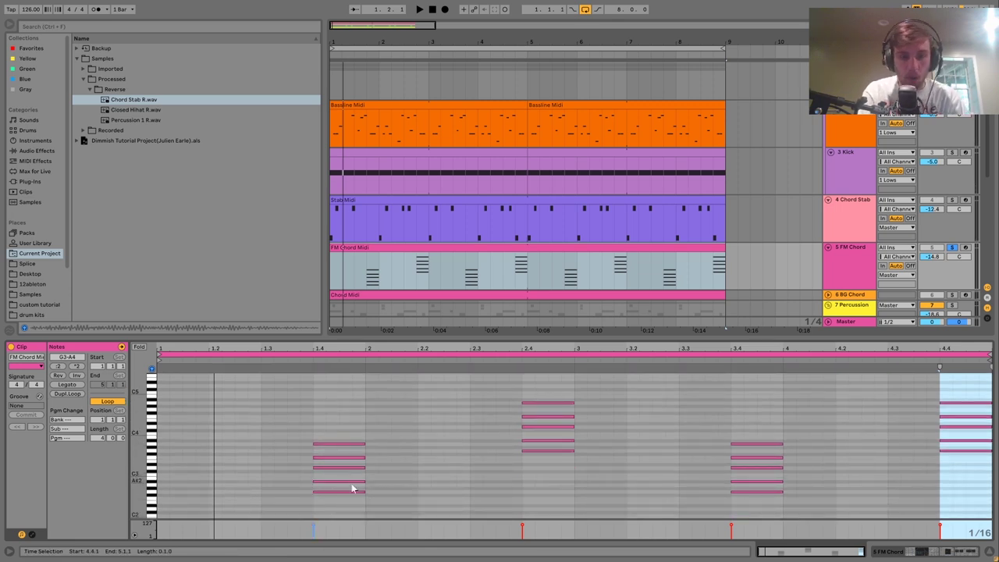
{"action": "left_click", "coordinate": [341, 511]}
{"action": "left_click", "coordinate": [347, 371]}
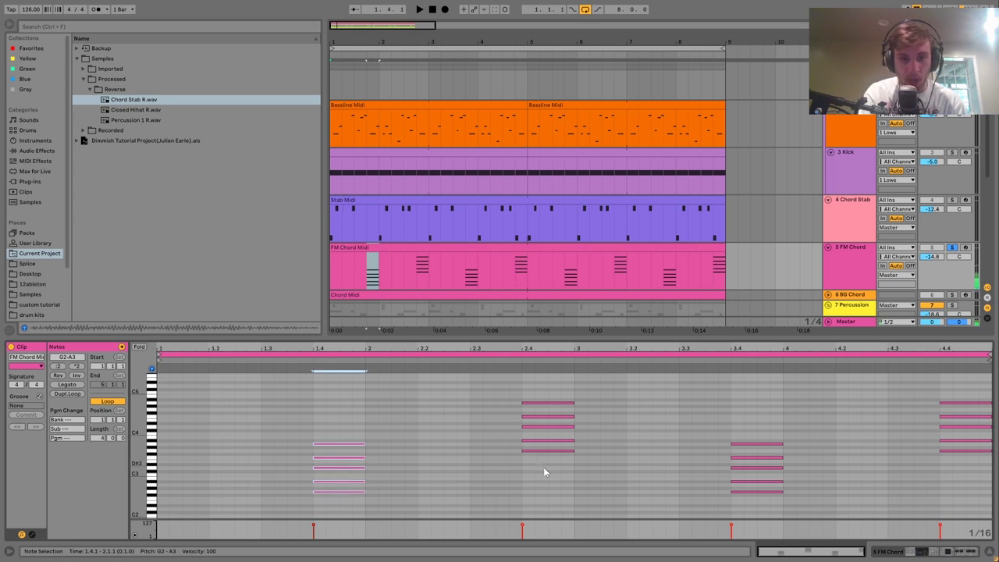
{"action": "left_click", "coordinate": [552, 372]}
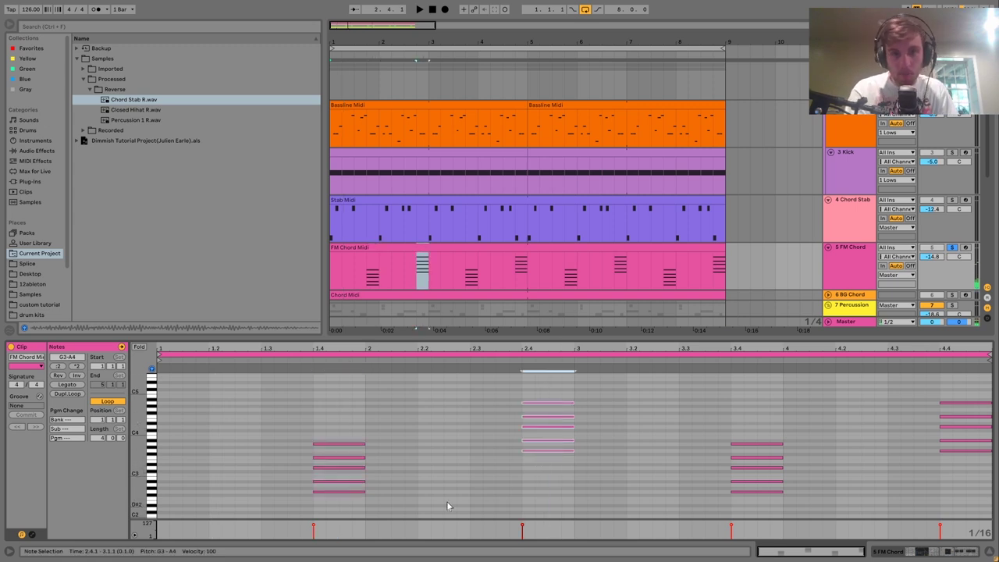
Step: Select the first chord's lower three notes, G2 to D3, and separately its upper two notes, F3 and A3
{"action": "left_click", "coordinate": [343, 492]}
{"action": "left_click", "coordinate": [341, 481], "text": "shift"}
{"action": "left_click", "coordinate": [341, 468], "text": "shift"}
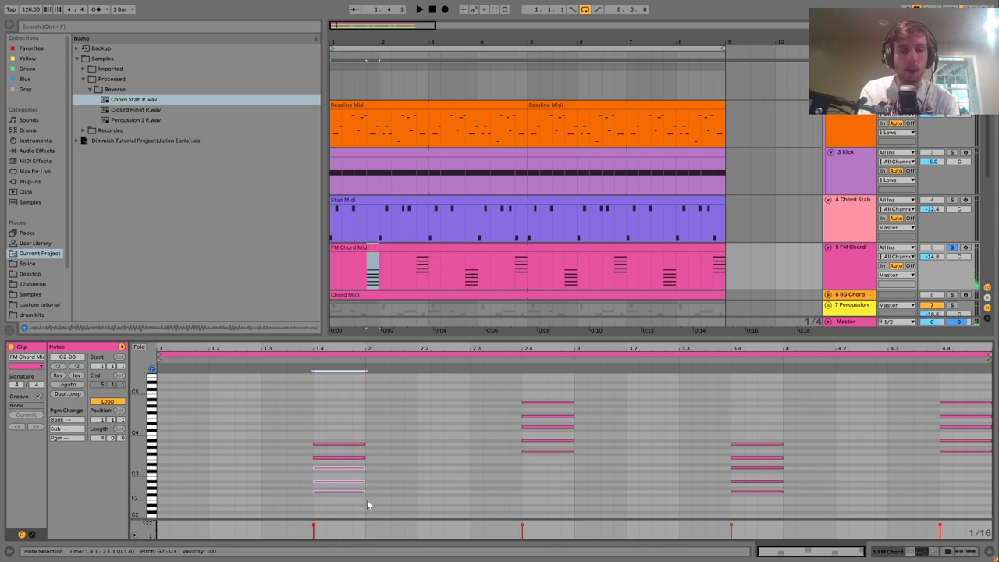
{"action": "left_click", "coordinate": [338, 458]}
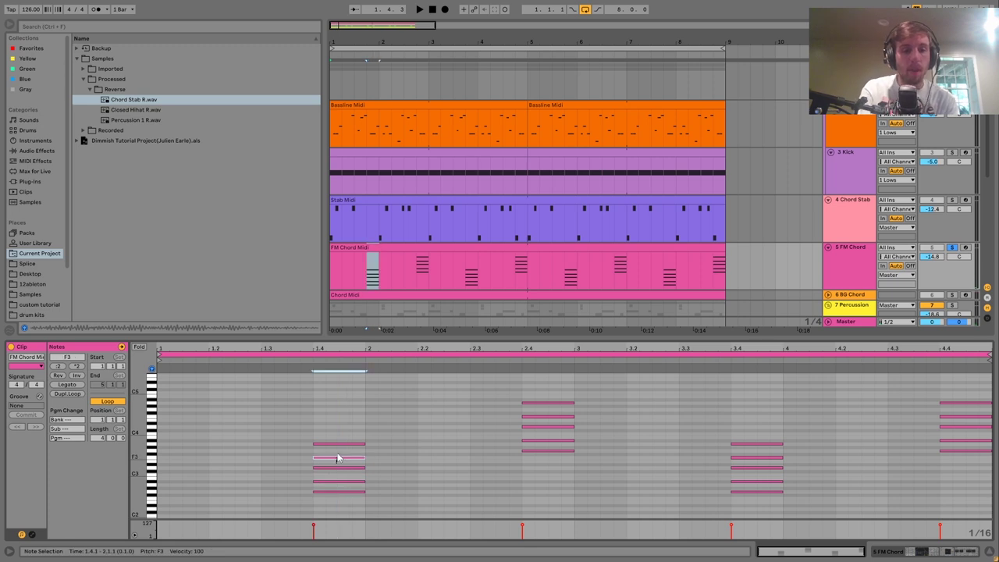
{"action": "left_click", "coordinate": [338, 444], "text": "shift"}
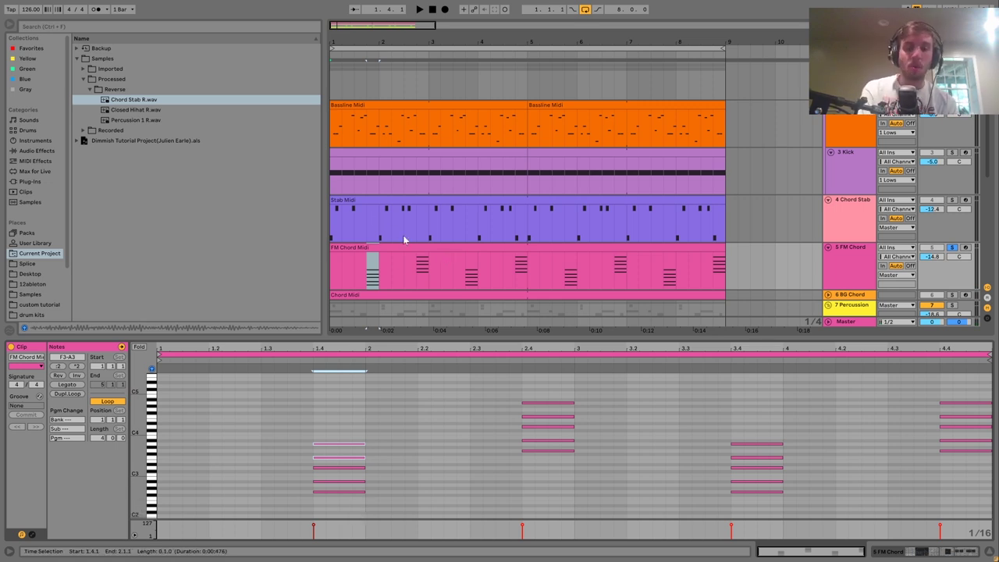
Step: Set the playback start to 1.3.1, reselect the first chord's G2 to D3 notes, and listen to the FM chords
{"action": "left_click", "coordinate": [352, 280]}
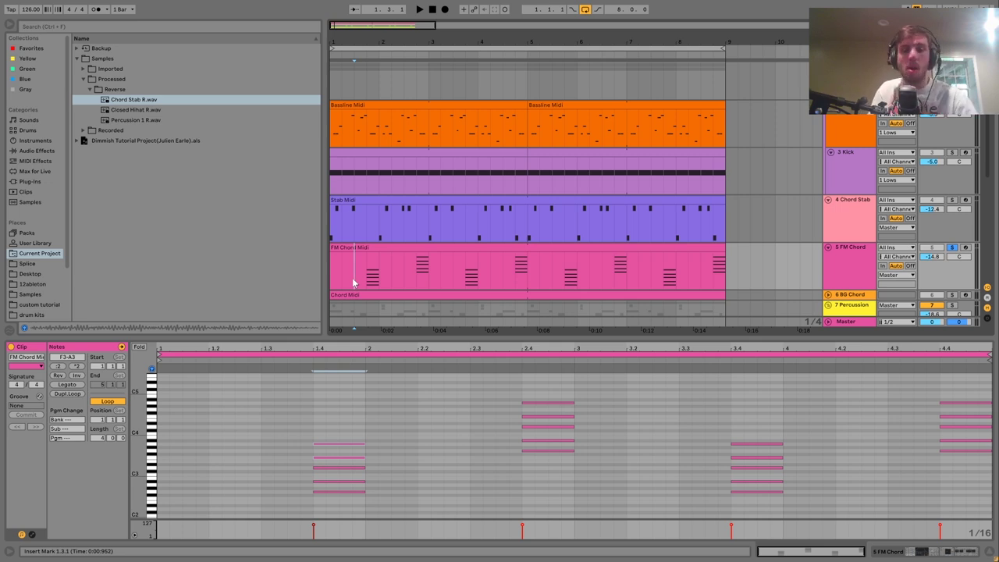
{"action": "left_click", "coordinate": [339, 463]}
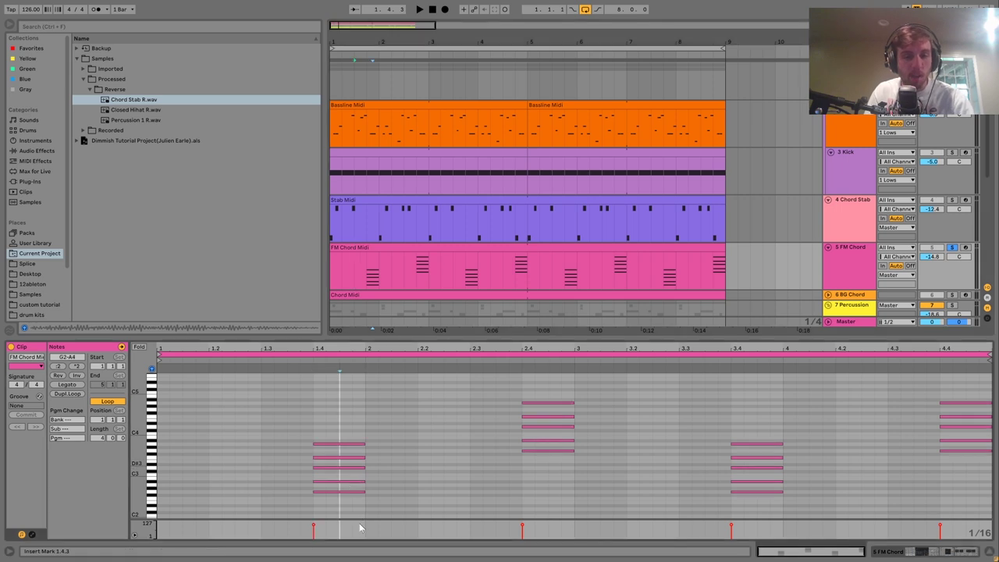
{"action": "left_click", "coordinate": [360, 529]}
{"action": "left_click", "coordinate": [364, 438]}
{"action": "key", "text": "space"}
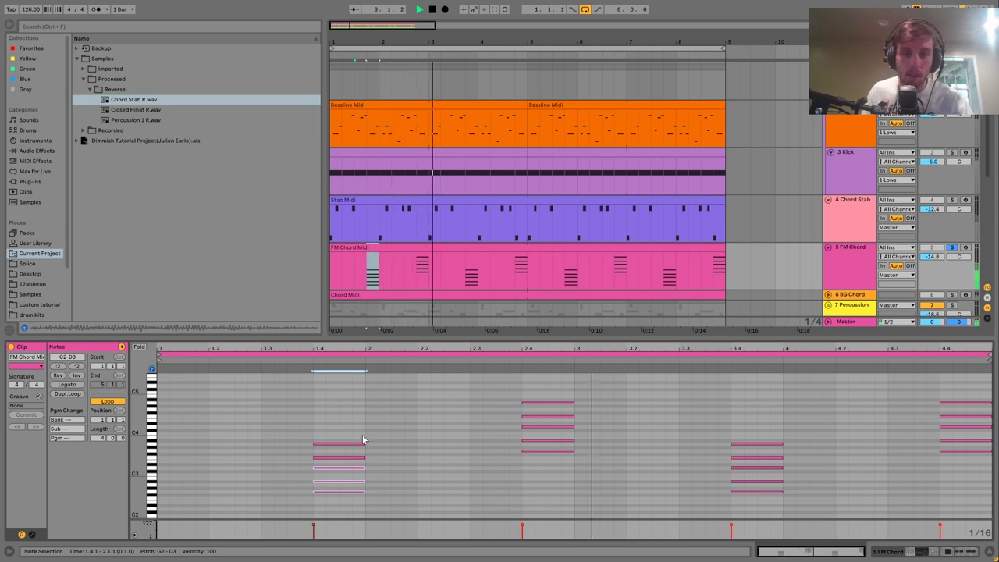
{"action": "key", "text": "space"}
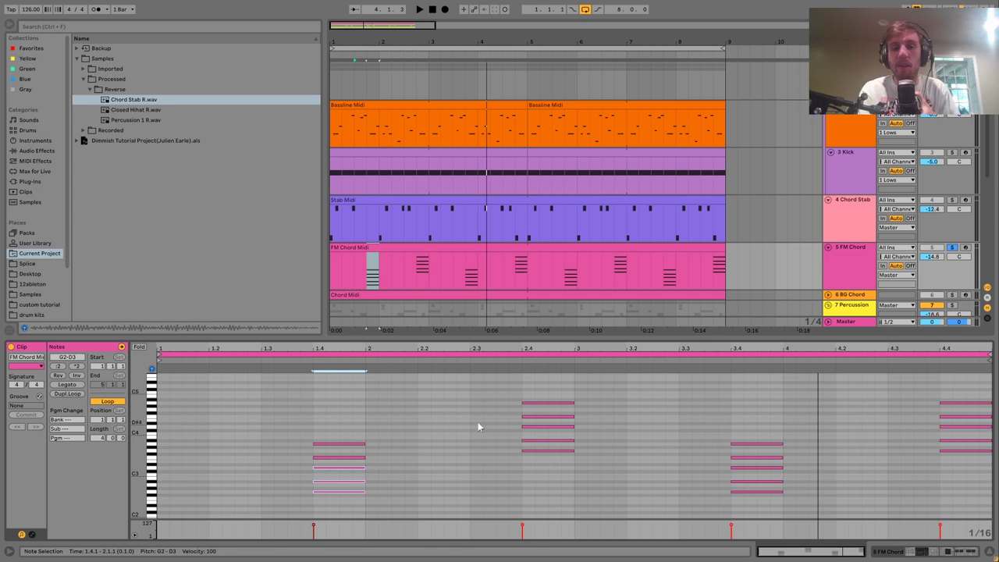
Step: Show the FM Chord track's device chain and select its Reverb
{"action": "left_click", "coordinate": [862, 271]}
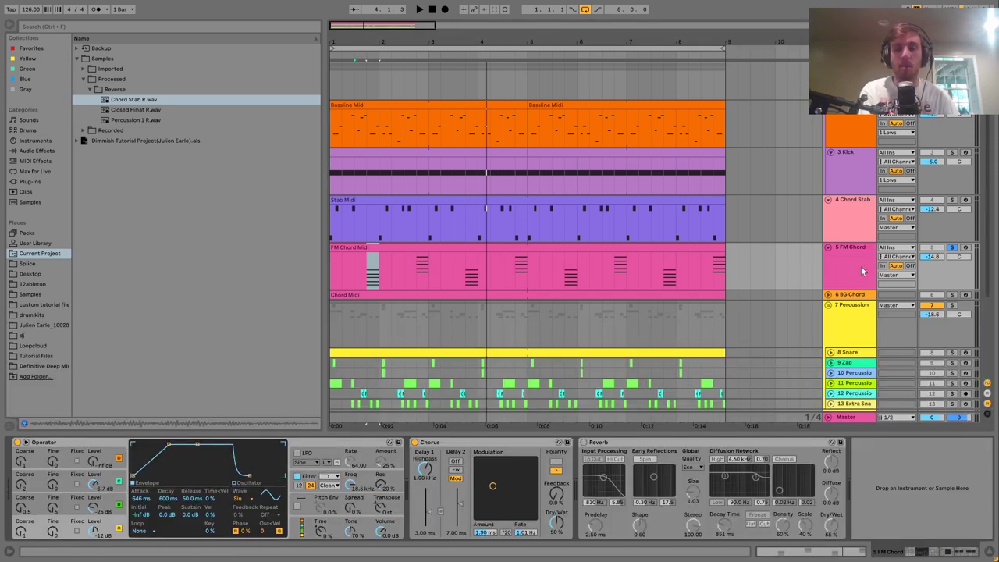
{"action": "left_click", "coordinate": [627, 444]}
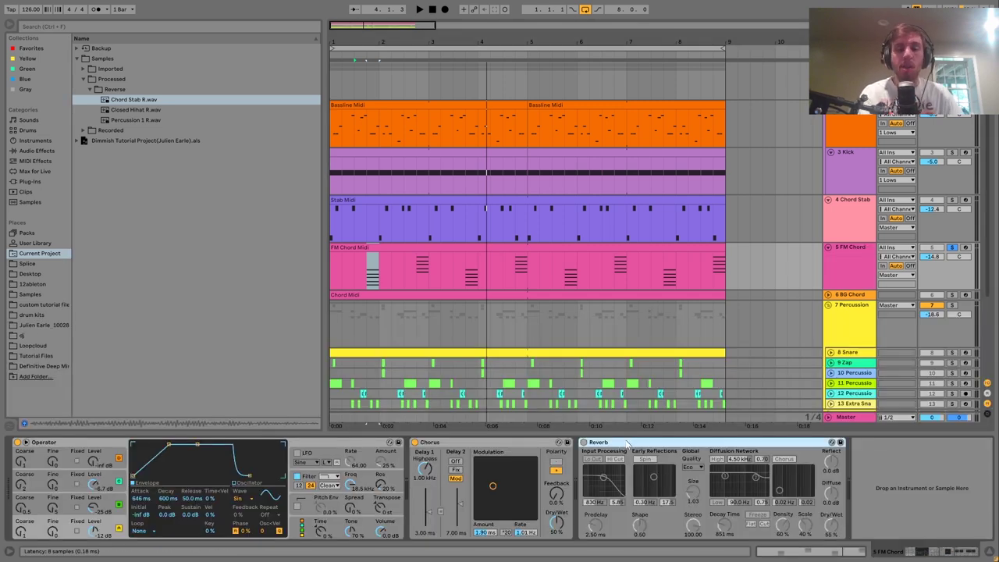
Step: Delete the Reverb from the FM Chord track, inspect the envelopes of Operator's oscillators A, B and C, and listen to the chords
{"action": "key", "text": "Delete"}
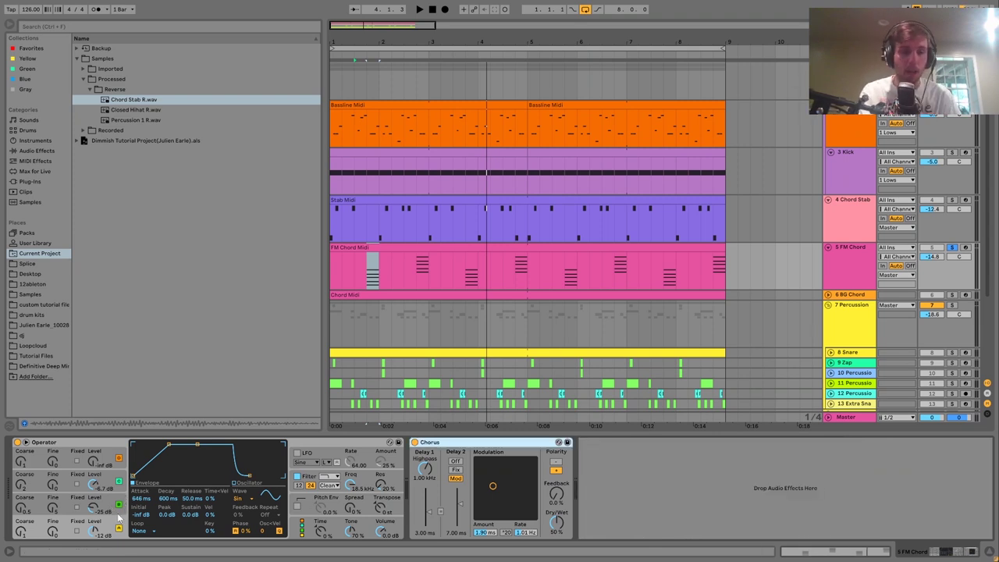
{"action": "left_click", "coordinate": [112, 521]}
{"action": "left_click", "coordinate": [112, 506]}
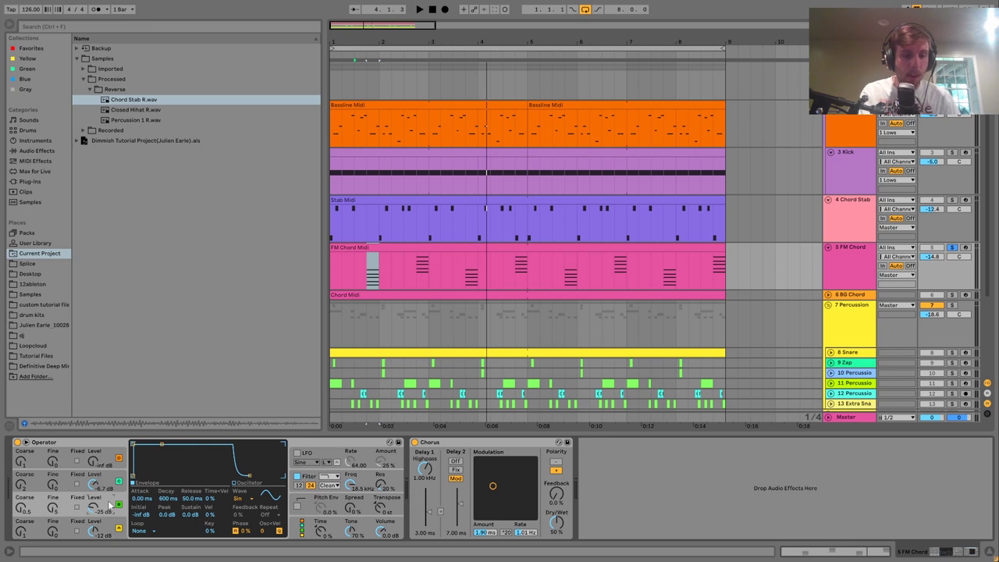
{"action": "left_click", "coordinate": [114, 481]}
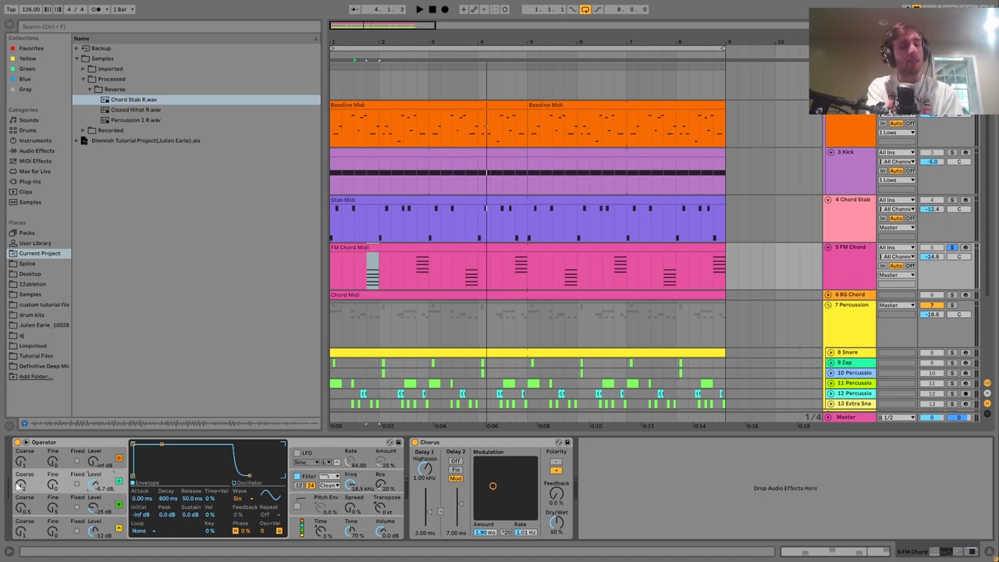
{"action": "left_click", "coordinate": [73, 521]}
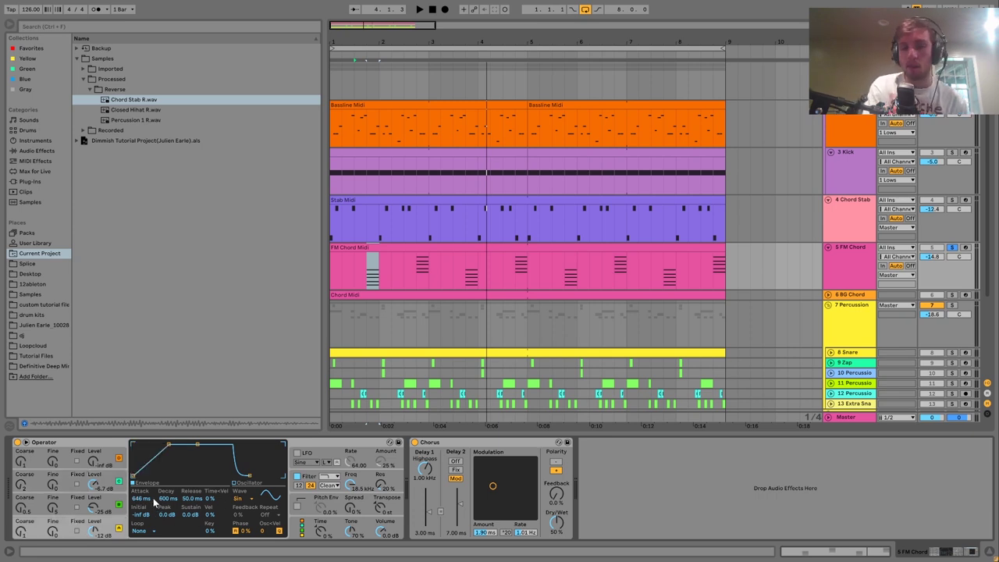
{"action": "key", "text": "space"}
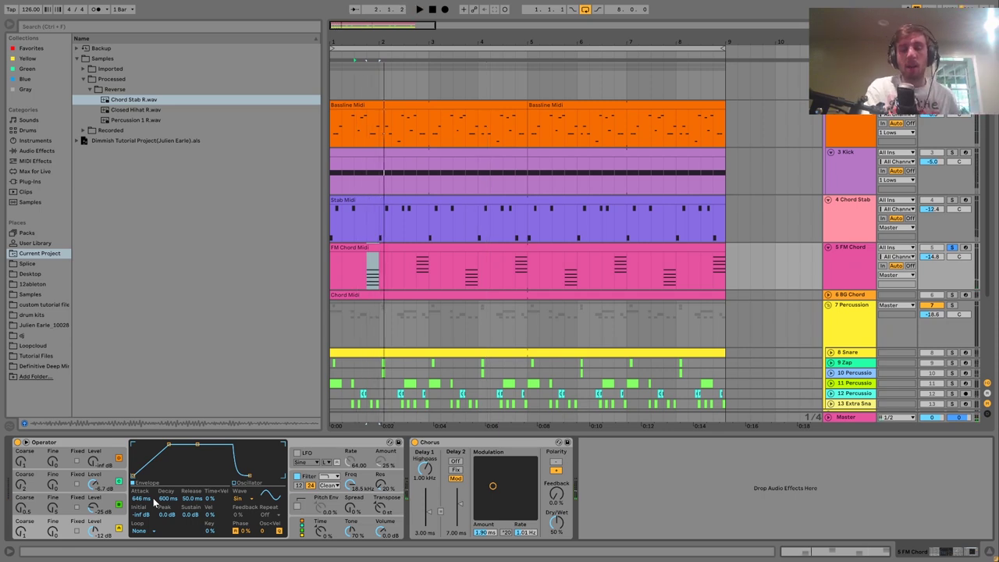
Step: Listen from the start of the FM Chord Midi clip with Chord Stab and FM Chord soloed together, and in the full mix
{"action": "left_click", "coordinate": [952, 249]}
{"action": "left_click", "coordinate": [515, 249]}
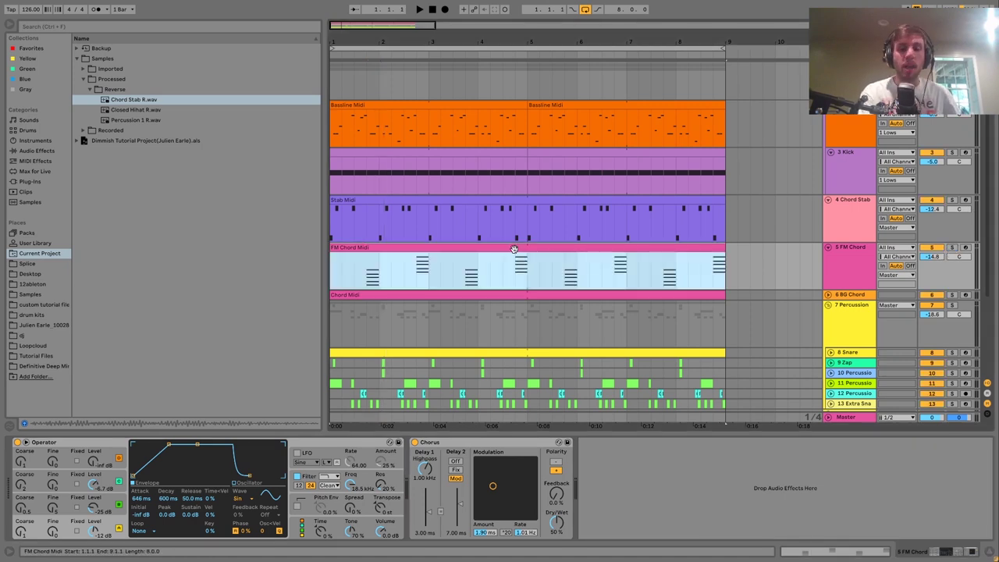
{"action": "left_click", "coordinate": [951, 200]}
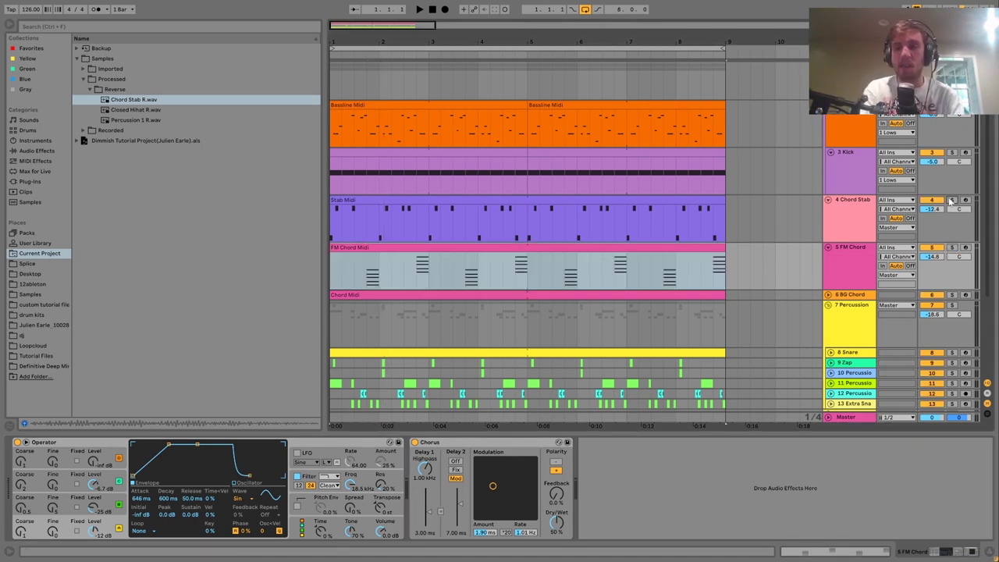
{"action": "left_click", "coordinate": [952, 247]}
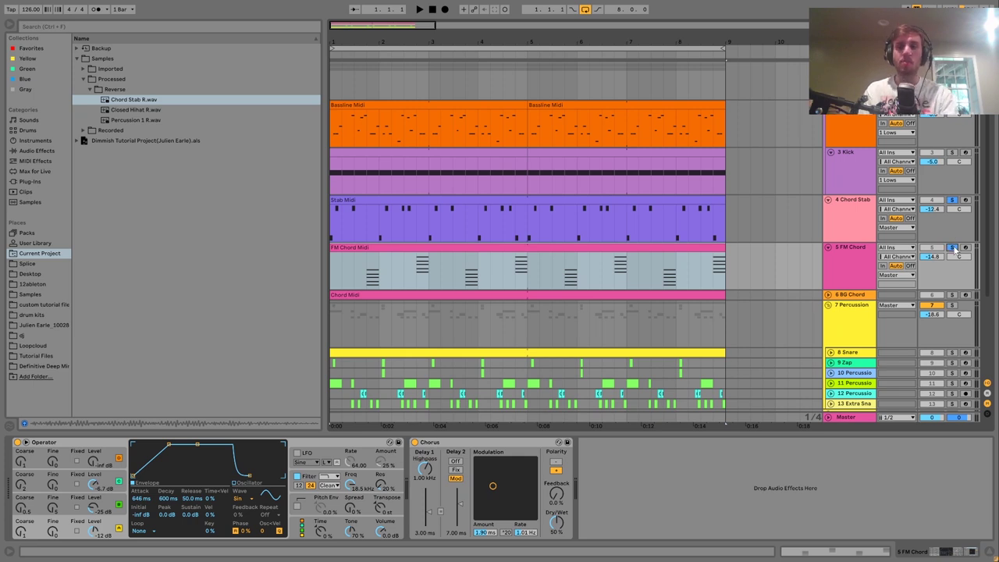
{"action": "key", "text": "space"}
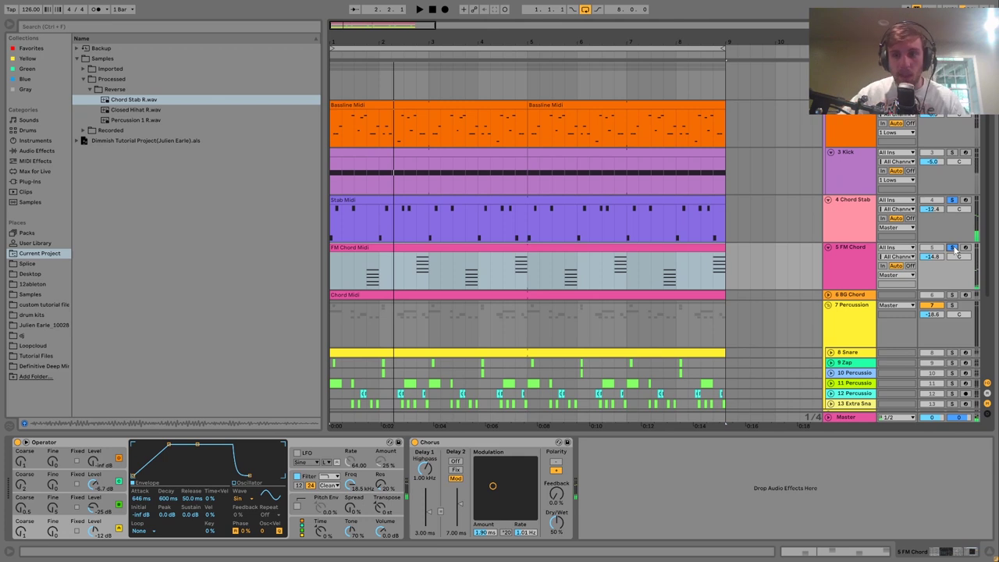
{"action": "left_click", "coordinate": [953, 249]}
{"action": "key", "text": "space"}
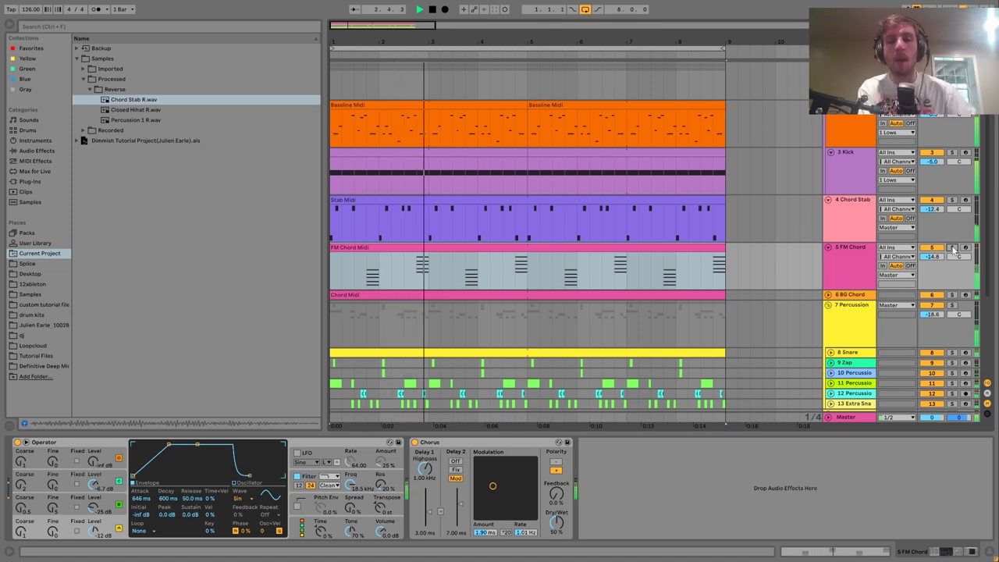
Step: Solo the FM Chord track again and show the filter settings of its Operator
{"action": "left_click", "coordinate": [953, 248]}
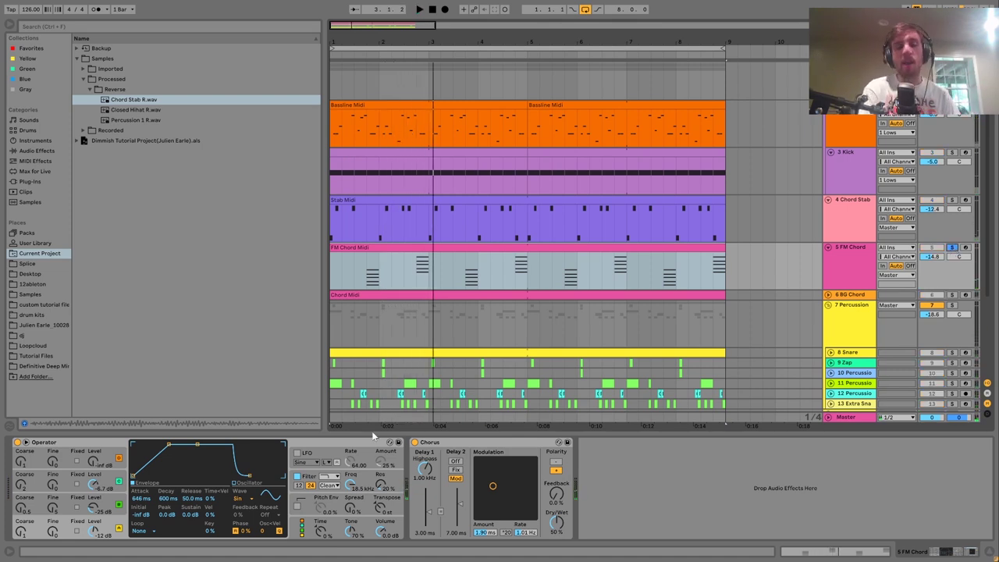
{"action": "left_click", "coordinate": [332, 443]}
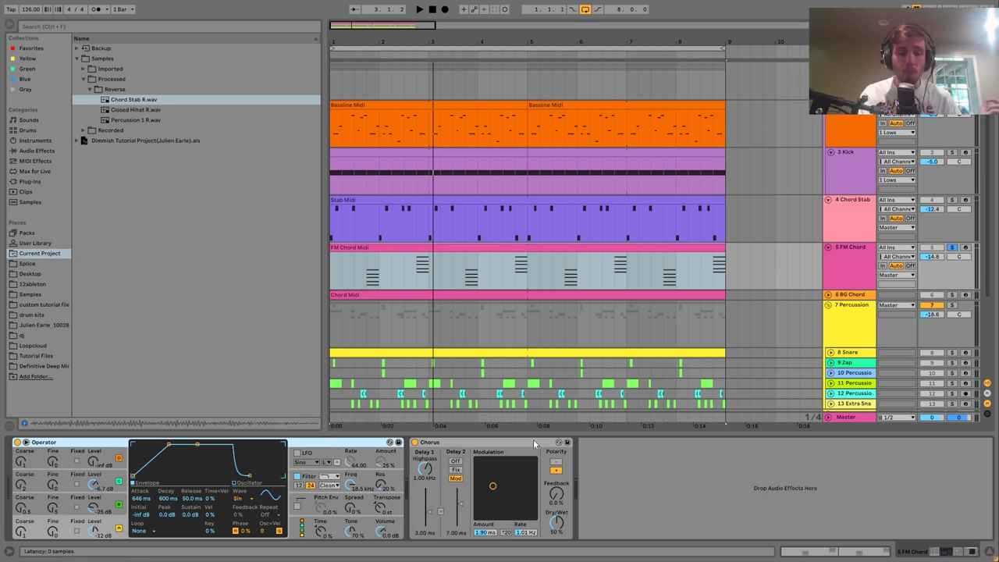
{"action": "left_click", "coordinate": [360, 482]}
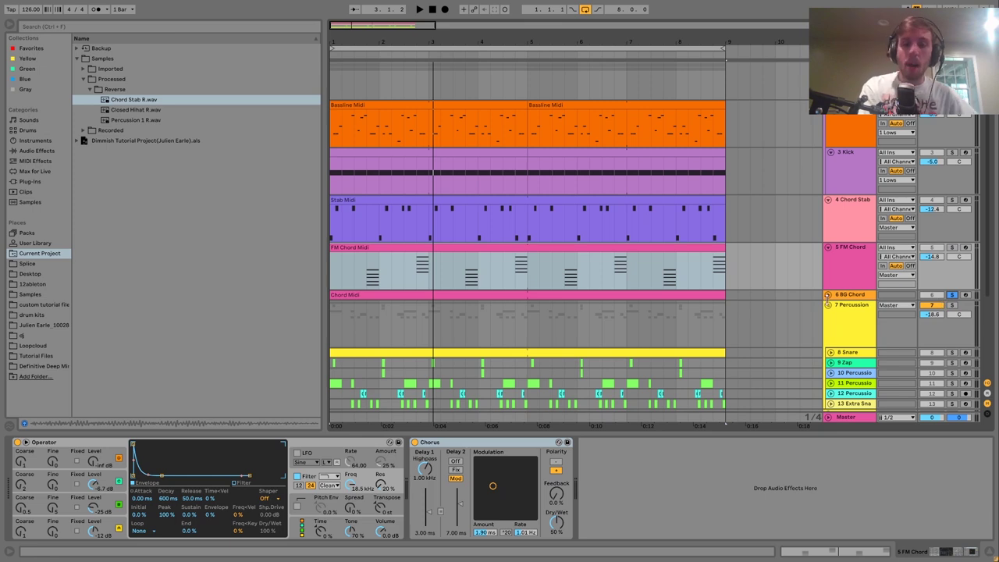
Step: Unfold the BG Chord track, select its Chord Midi clip and listen to it soloed
{"action": "left_click", "coordinate": [829, 297]}
{"action": "left_click", "coordinate": [829, 295]}
{"action": "scroll", "coordinate": [617, 257], "scroll_direction": "down", "scroll_amount": 3}
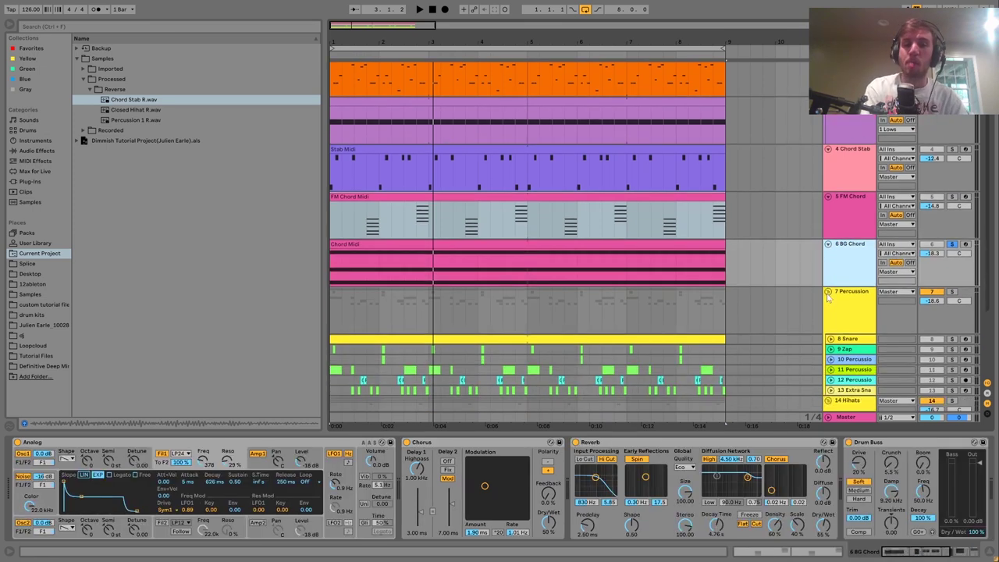
{"action": "left_click", "coordinate": [610, 236]}
{"action": "key", "text": "space"}
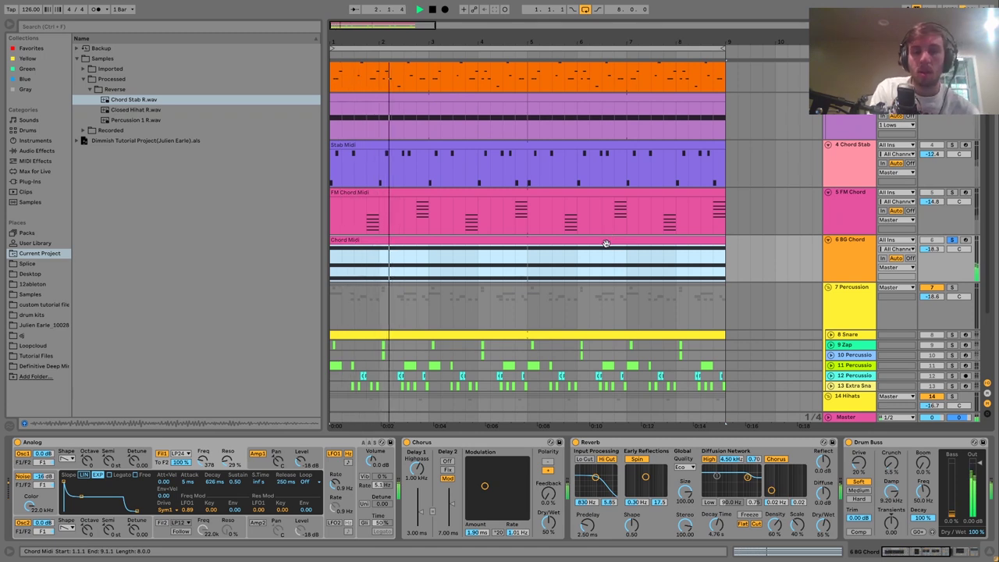
Step: Open the notes of the BG Chord's Chord Midi clip and bring all three sustained notes into view
{"action": "double_click", "coordinate": [606, 242]}
{"action": "key", "text": "space"}
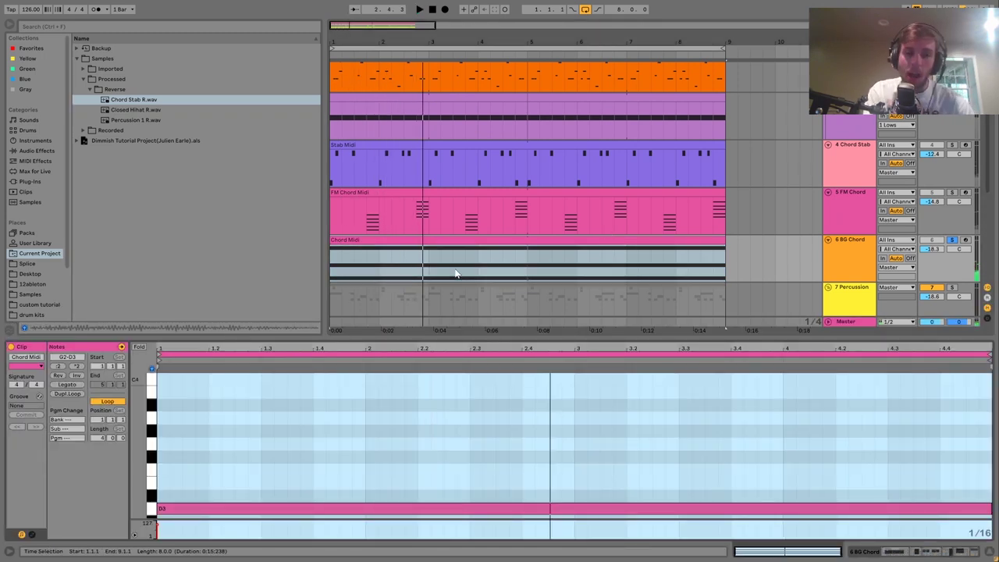
{"action": "left_click_drag", "start_coordinate": [136, 442], "coordinate": [106, 461]}
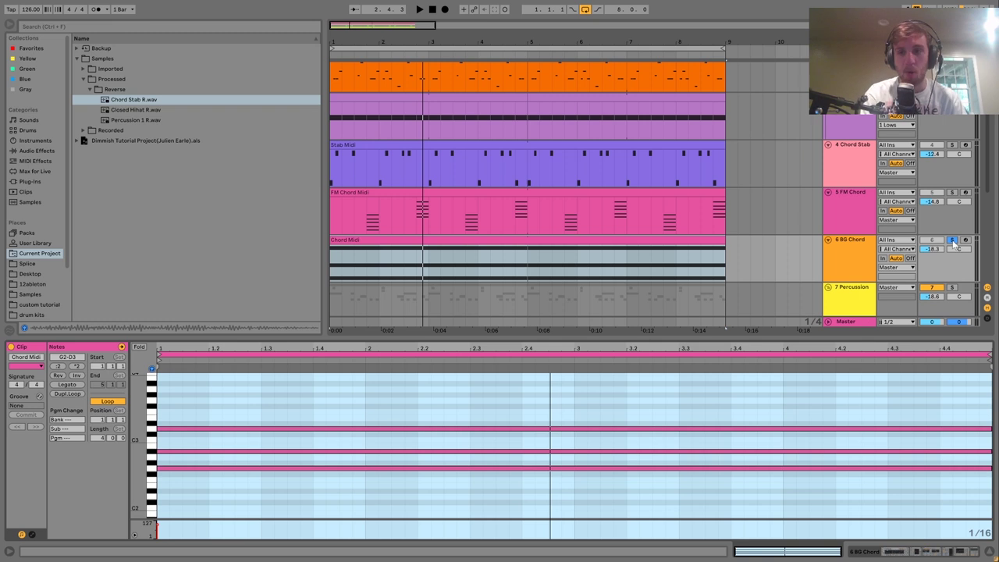
Step: Listen to the BG Chord unsoloed in the full mix and show the track's device chain
{"action": "key", "text": "space"}
{"action": "left_click", "coordinate": [854, 267]}
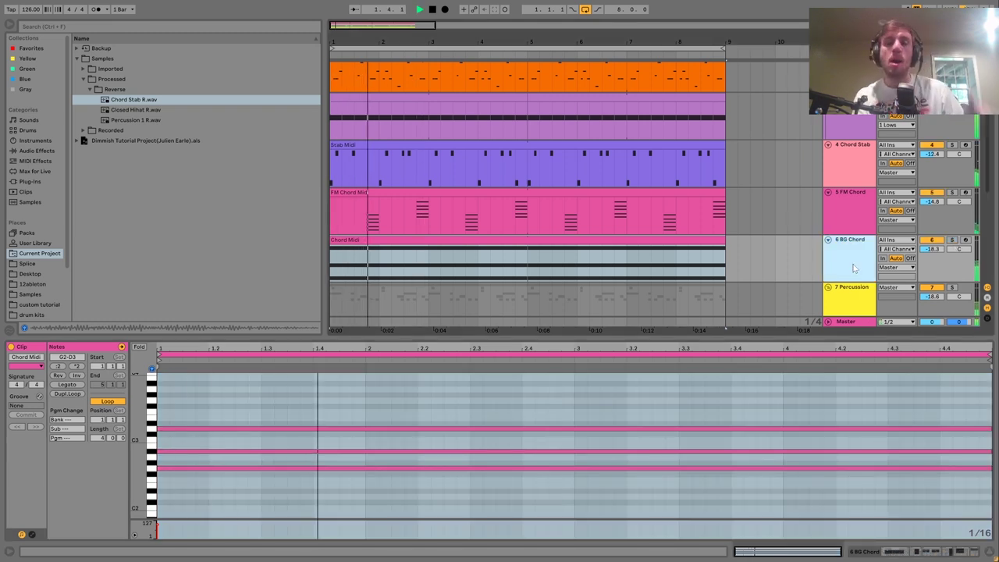
{"action": "left_click", "coordinate": [854, 268]}
{"action": "key", "text": "space"}
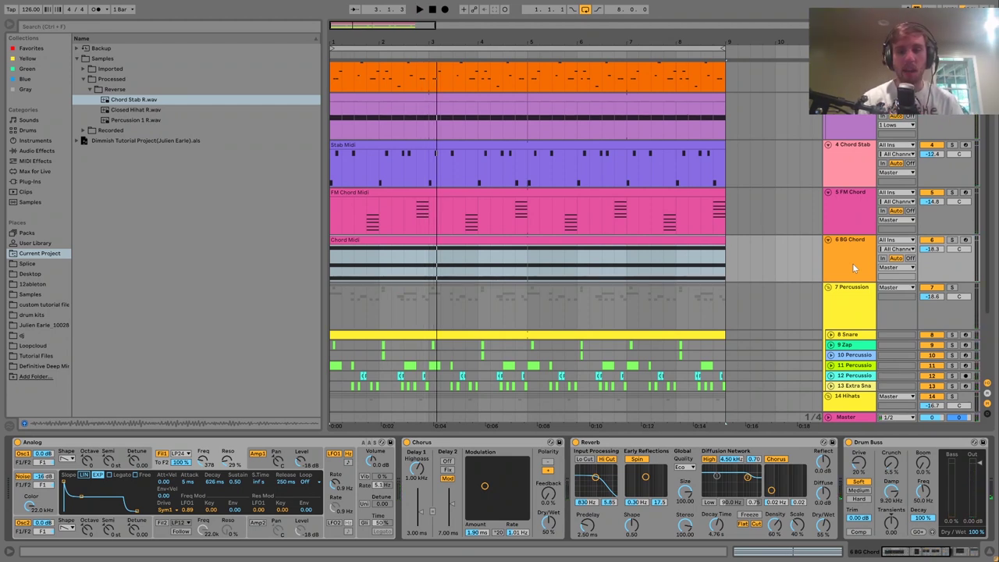
Step: Compare the full mix with the BG Chord track muted and unmuted during playback
{"action": "left_click", "coordinate": [931, 242]}
{"action": "key", "text": "space"}
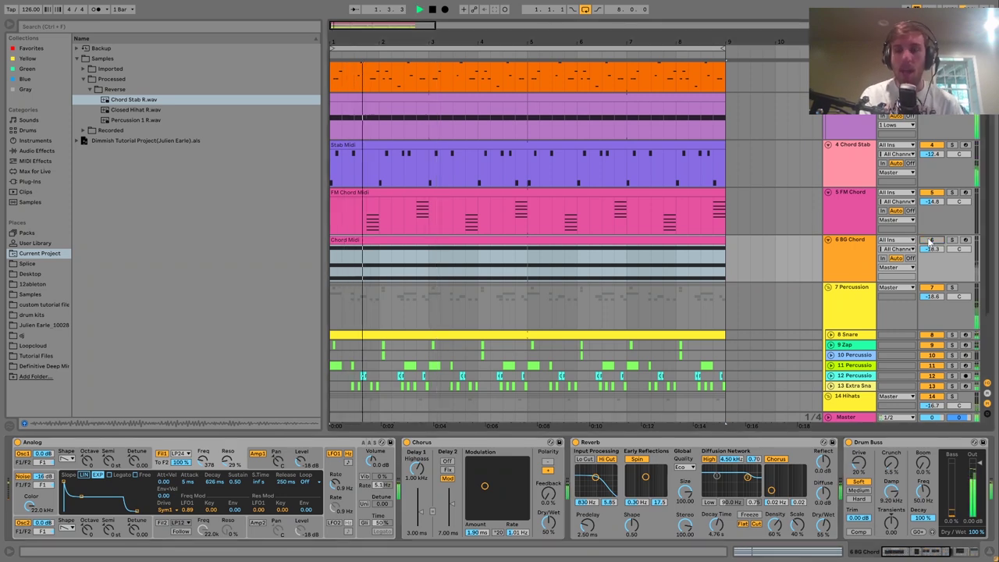
{"action": "left_click", "coordinate": [931, 242]}
{"action": "left_click", "coordinate": [912, 256]}
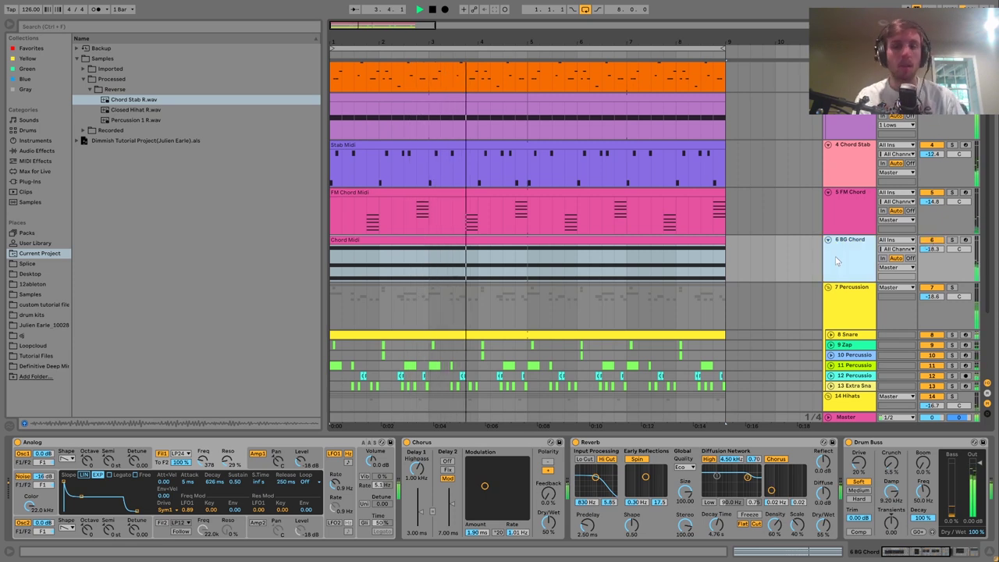
{"action": "key", "text": "space"}
Step: Solo the BG Chord and repeatedly audition it while examining Analog's Fil1 cutoff, resonance and LFO1 frequency modulation
{"action": "left_click", "coordinate": [952, 241]}
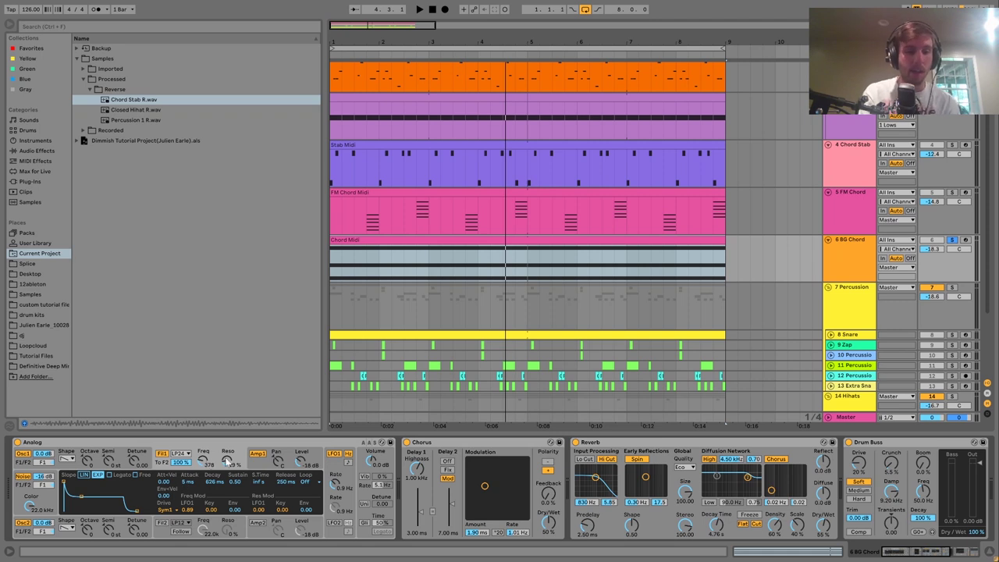
{"action": "key", "text": "space"}
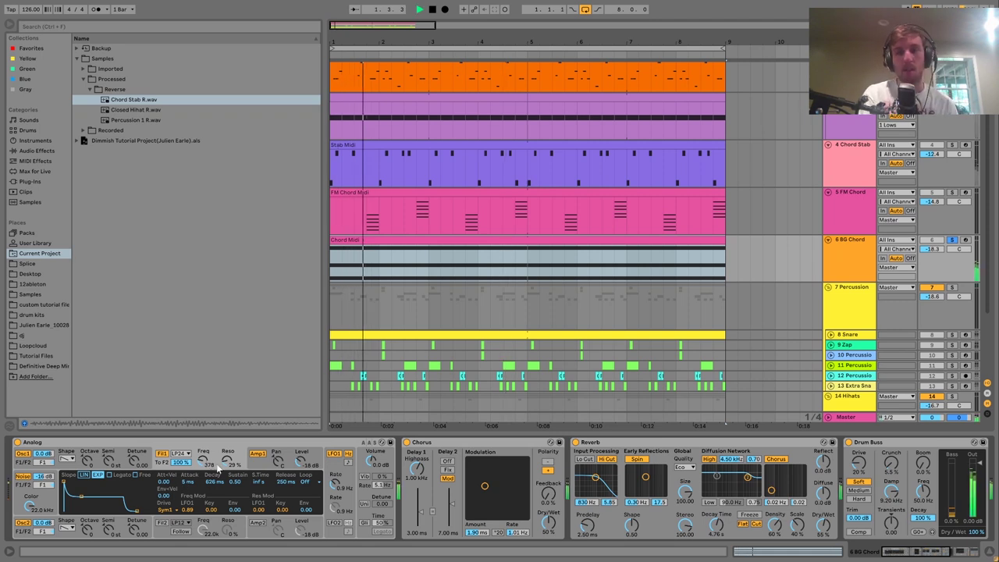
{"action": "key", "text": "space"}
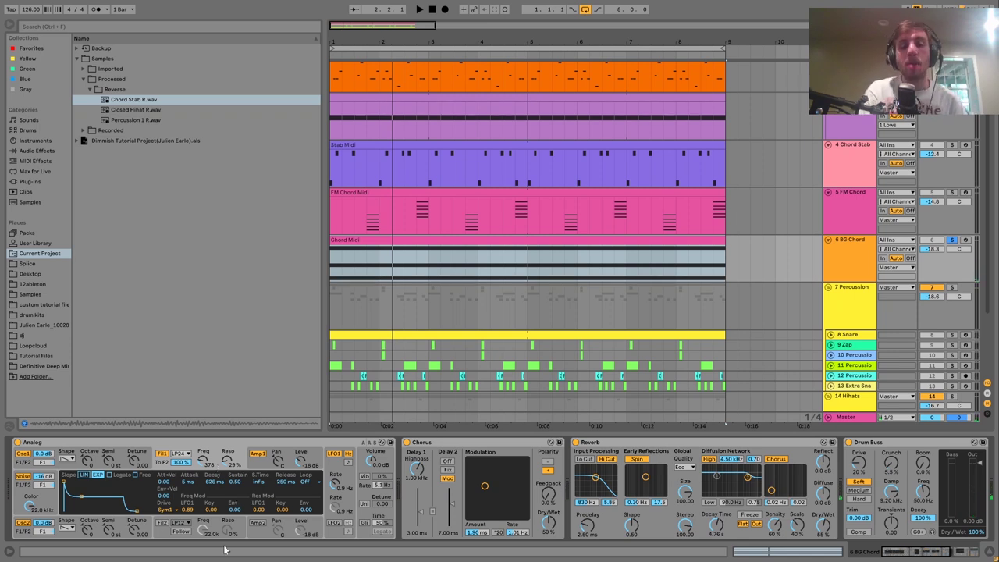
{"action": "key", "text": "space"}
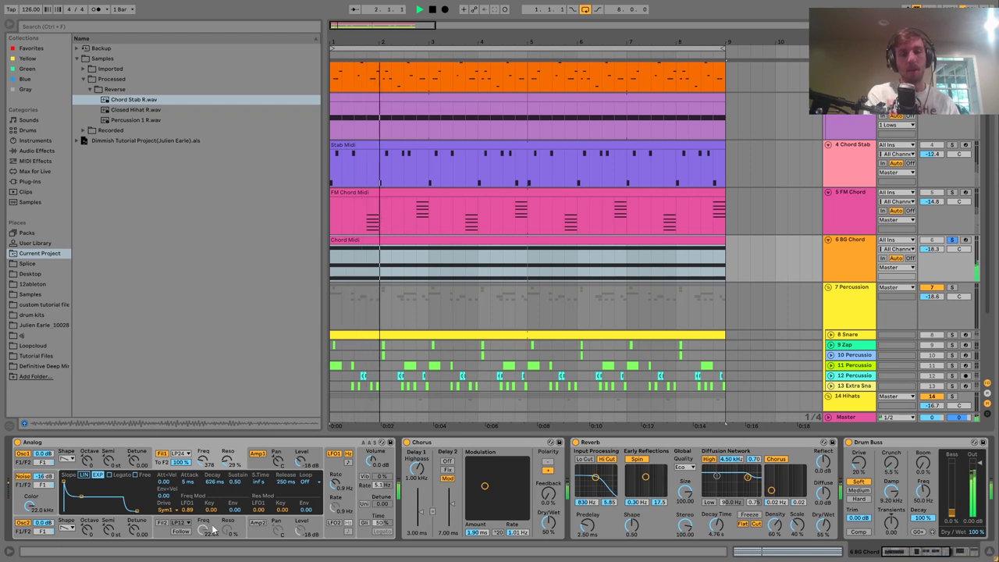
{"action": "key", "text": "space"}
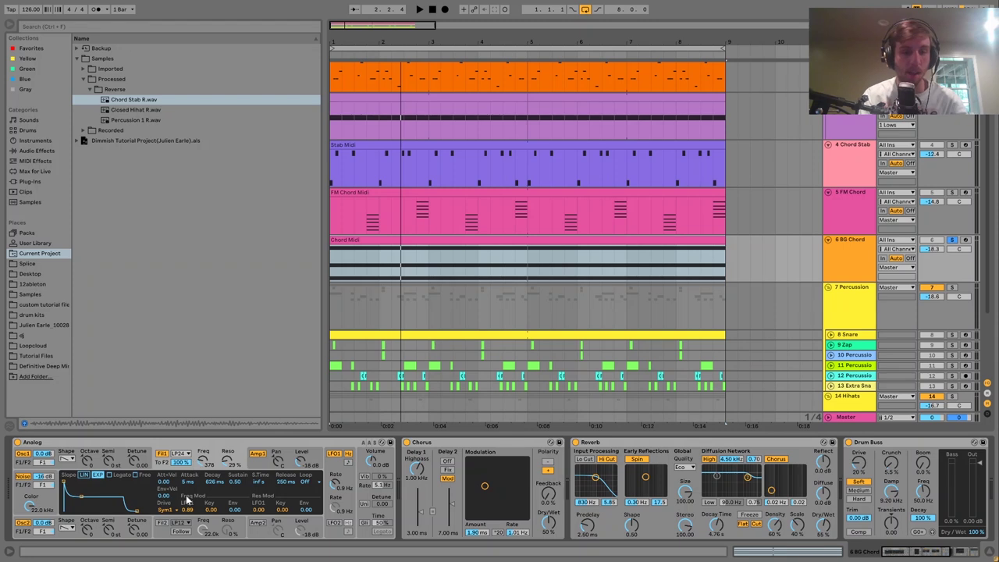
{"action": "key", "text": "space"}
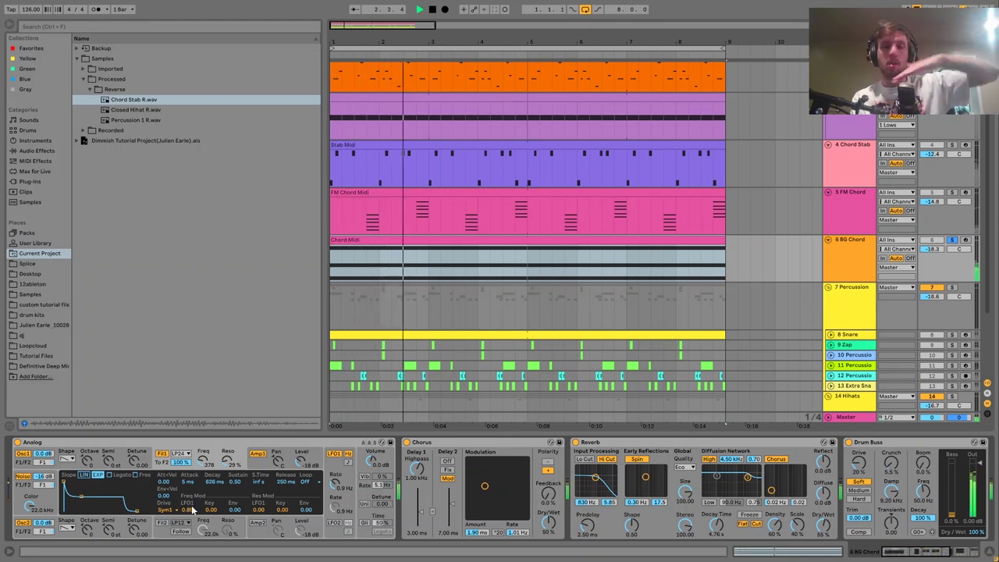
{"action": "key", "text": "space"}
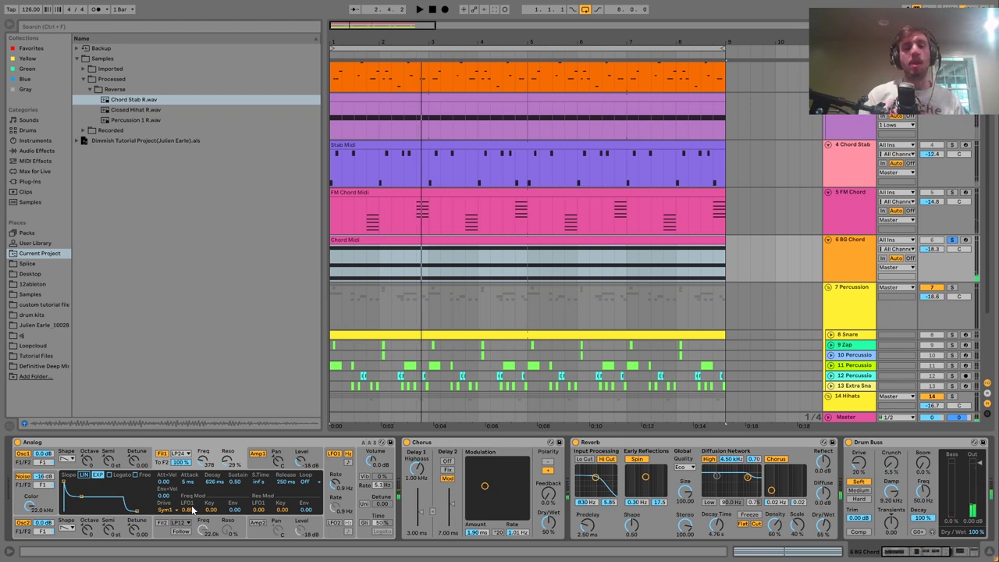
Step: Show Analog's Amp1 envelope settings and the rest of the BG Chord's effects, through Auto Filter and Auto Pan
{"action": "left_click", "coordinate": [262, 467]}
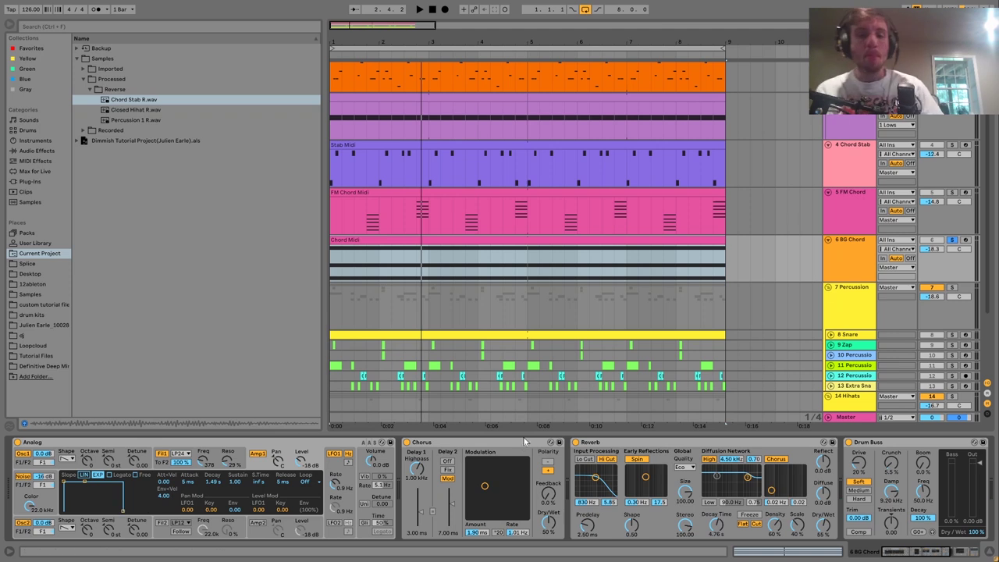
{"action": "scroll", "coordinate": [524, 440], "scroll_direction": "right", "scroll_amount": 5}
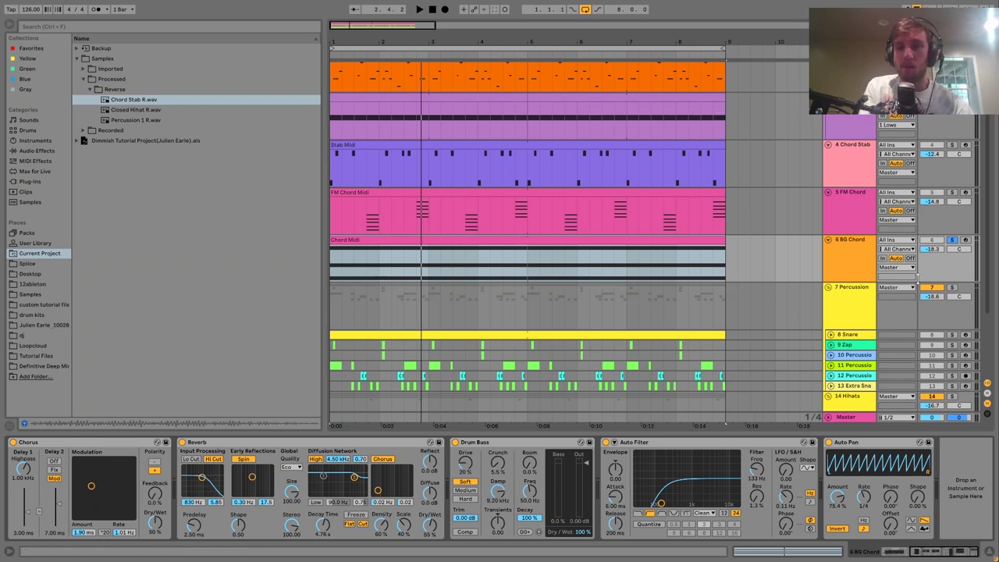
Step: Listen to the BG Chord soloed together with the Kick, and with only the BG Chord soloed
{"action": "scroll", "coordinate": [859, 289], "scroll_direction": "up", "scroll_amount": 2}
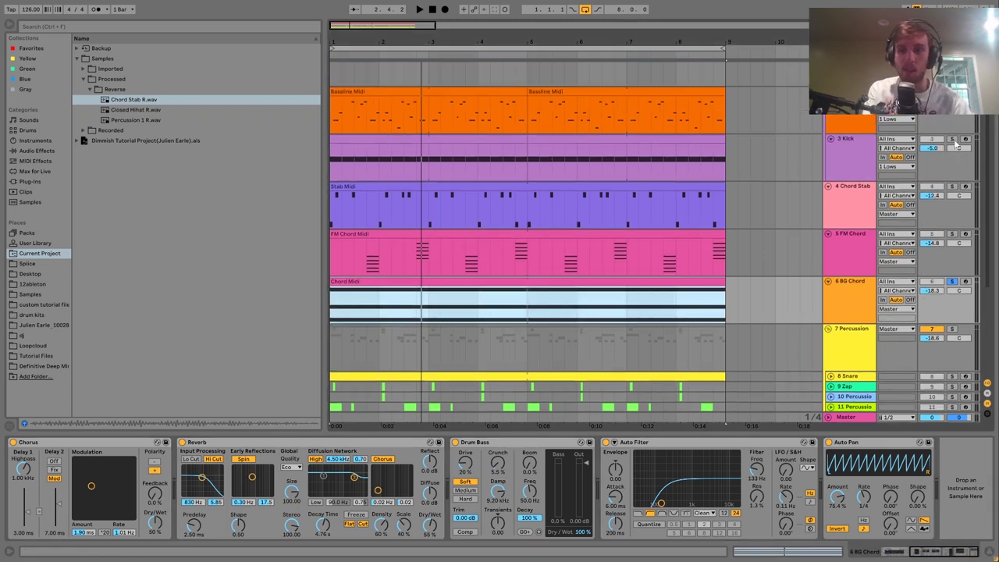
{"action": "left_click", "coordinate": [953, 139]}
{"action": "key", "text": "space"}
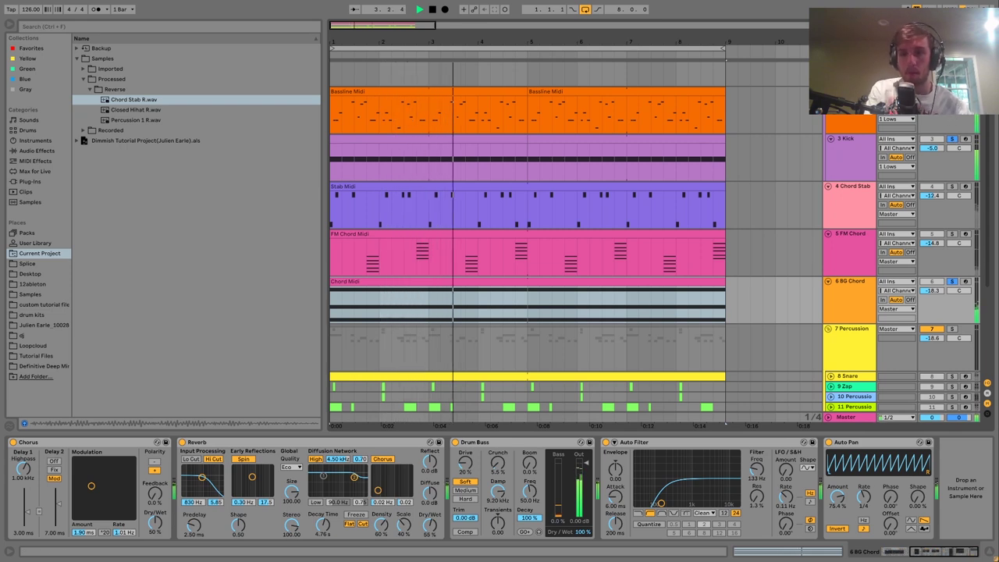
{"action": "key", "text": "space"}
{"action": "key", "text": "space"}
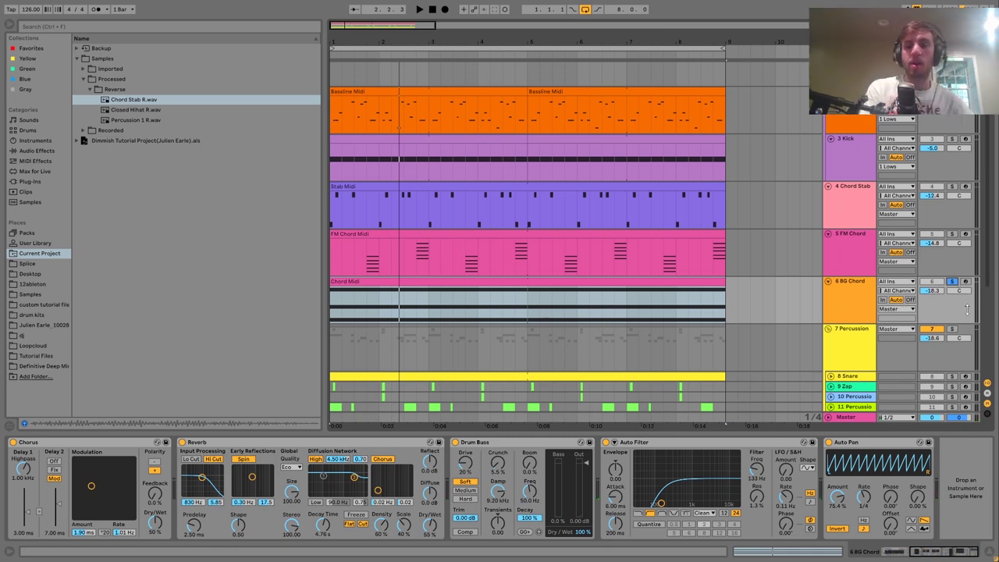
Step: Solo the Percussion and Hihats groups alongside the BG Chord and start playback
{"action": "left_click", "coordinate": [953, 330]}
{"action": "scroll", "coordinate": [954, 336], "scroll_direction": "down", "scroll_amount": 3}
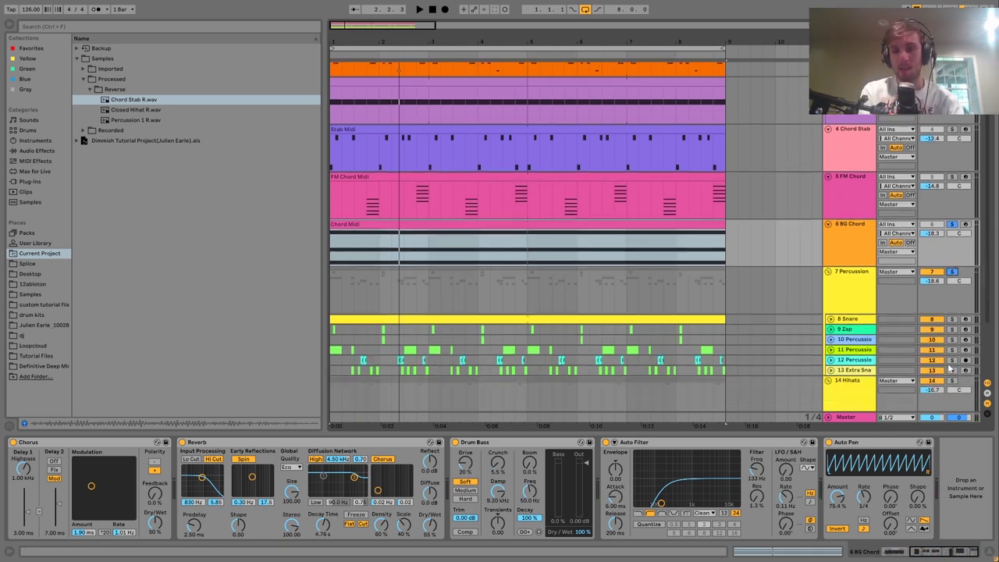
{"action": "key", "text": "space"}
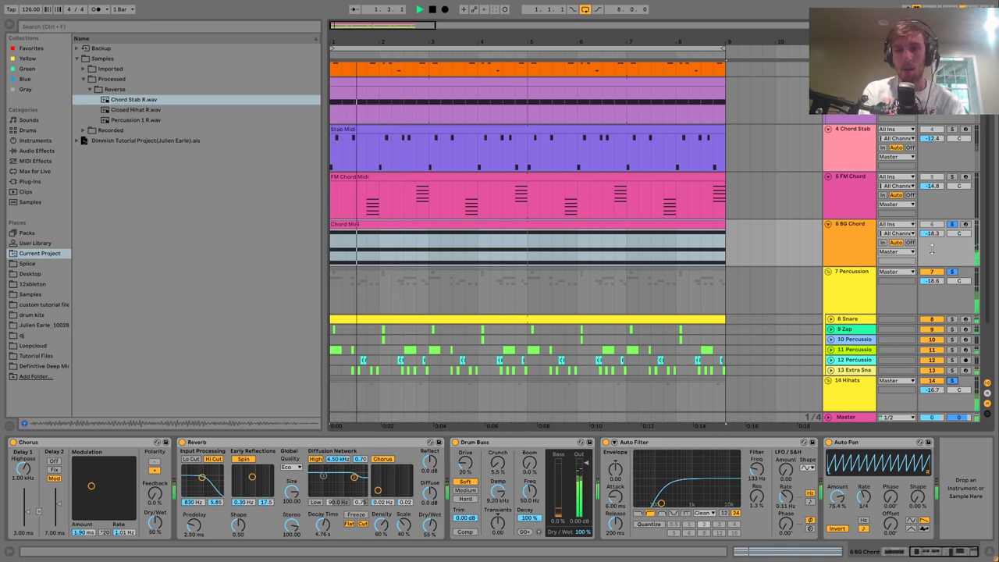
Step: Listen with the Chord Stab and BG Chord in turn soloed, replaying the soloed BG Chord from the start
{"action": "scroll", "coordinate": [929, 116], "scroll_direction": "up", "scroll_amount": 3}
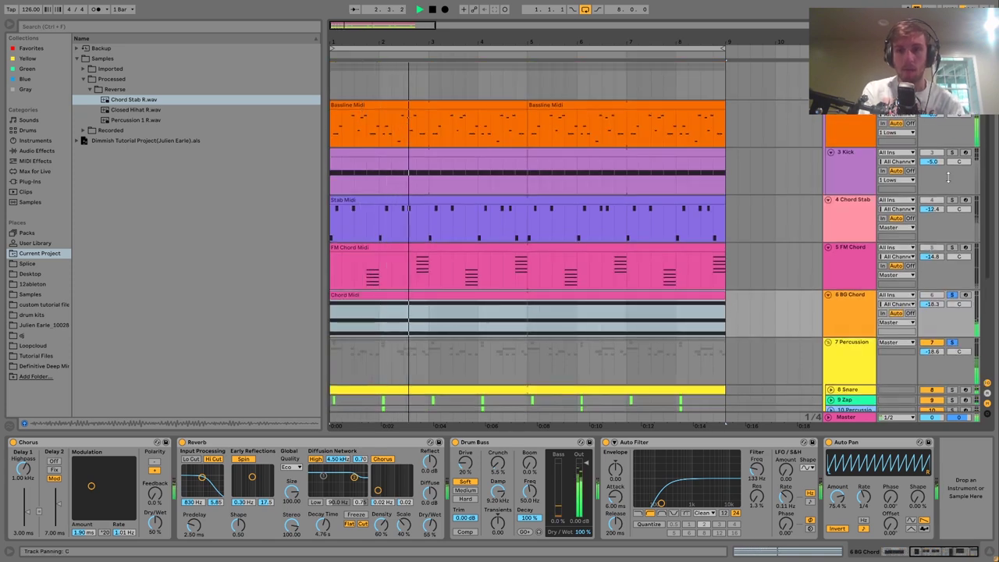
{"action": "left_click", "coordinate": [951, 200]}
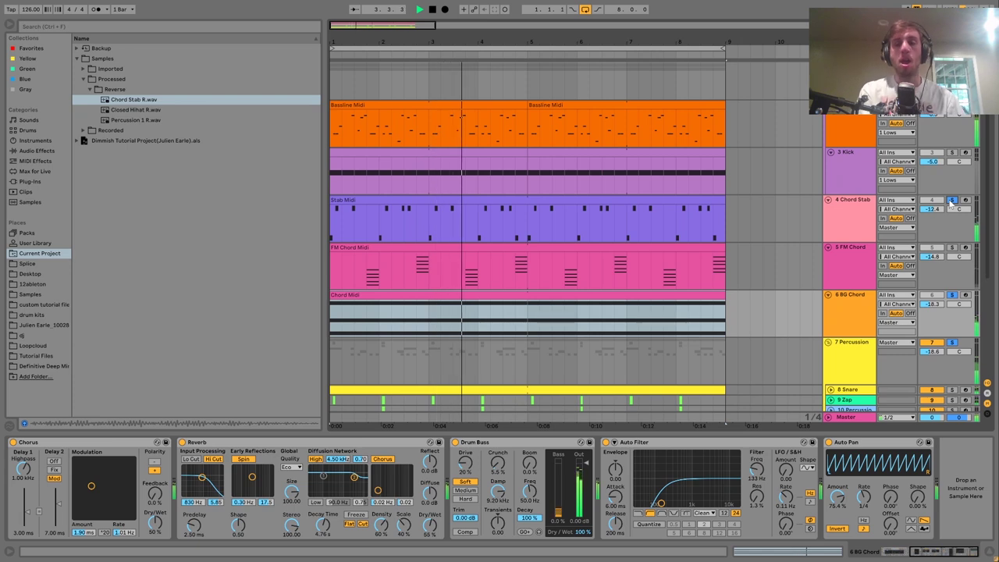
{"action": "left_click", "coordinate": [952, 296]}
{"action": "key", "text": "space"}
{"action": "key", "text": "space"}
{"action": "scroll", "coordinate": [882, 351], "scroll_direction": "down", "scroll_amount": 3}
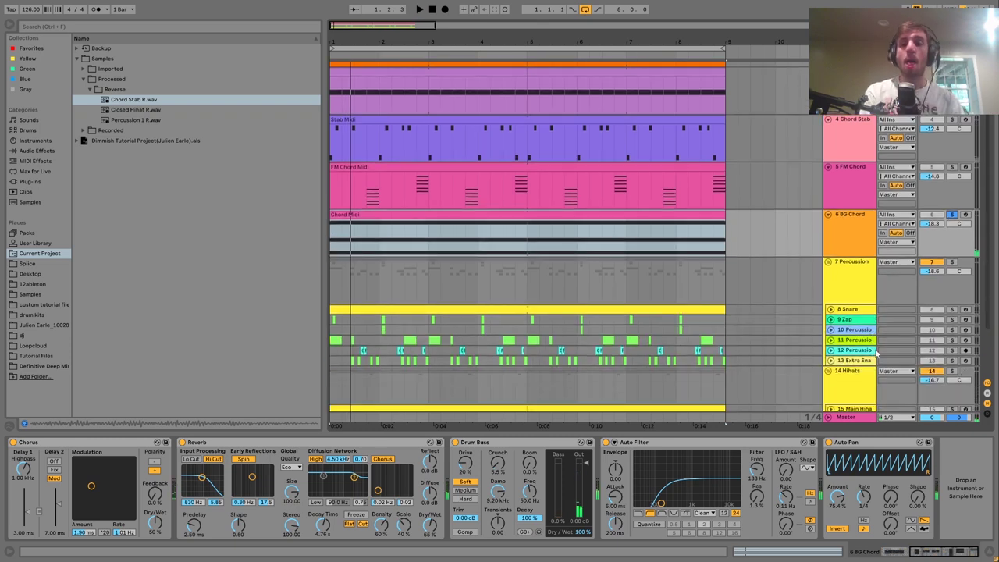
Step: Solo the Percussion group and play it from the start
{"action": "left_click", "coordinate": [954, 264]}
{"action": "key", "text": "space"}
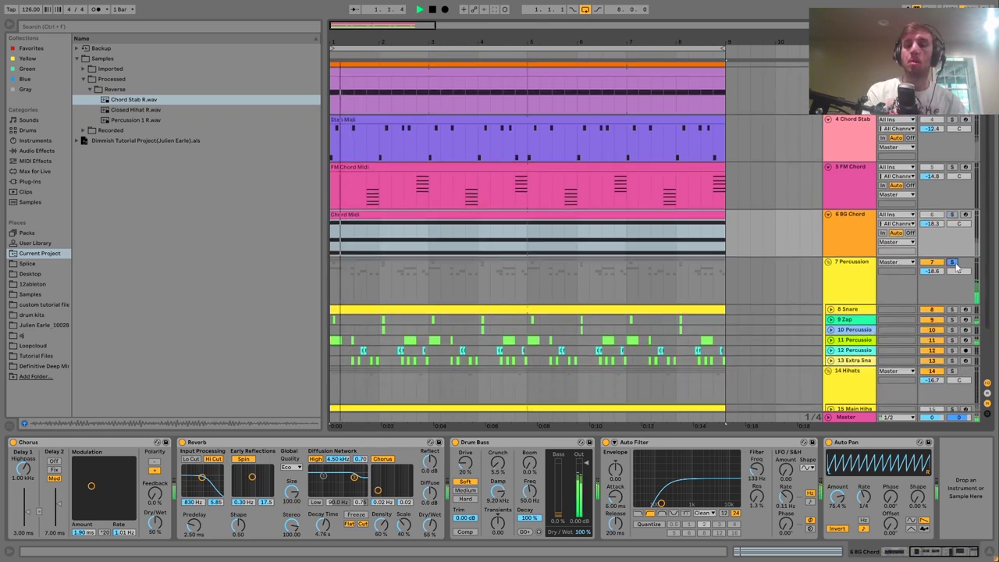
{"action": "scroll", "coordinate": [955, 264], "scroll_direction": "down", "scroll_amount": 3}
{"action": "scroll", "coordinate": [859, 320], "scroll_direction": "down", "scroll_amount": 2}
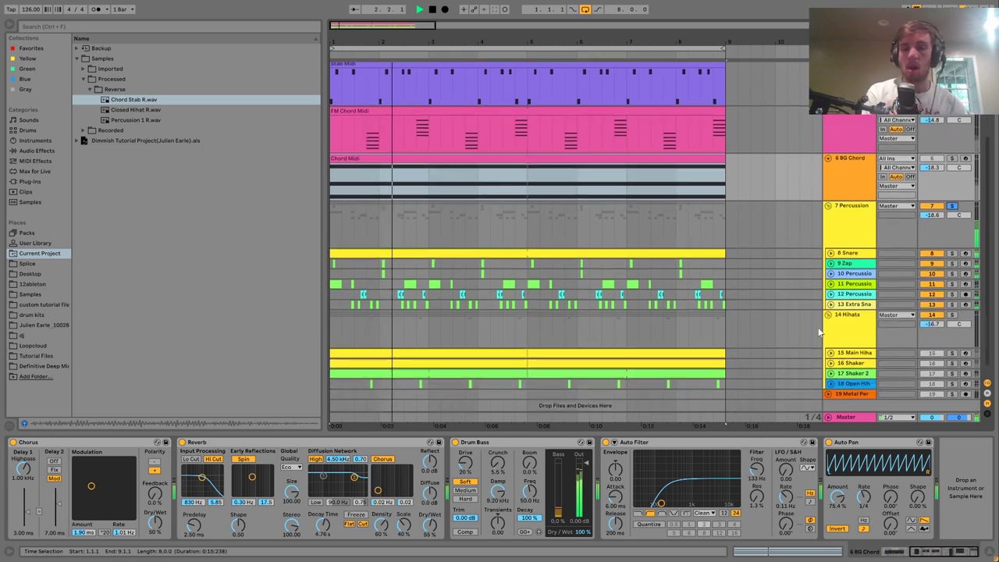
Step: Unfold the Zap through Extra Snare tracks together to show their clips
{"action": "left_click", "coordinate": [848, 305]}
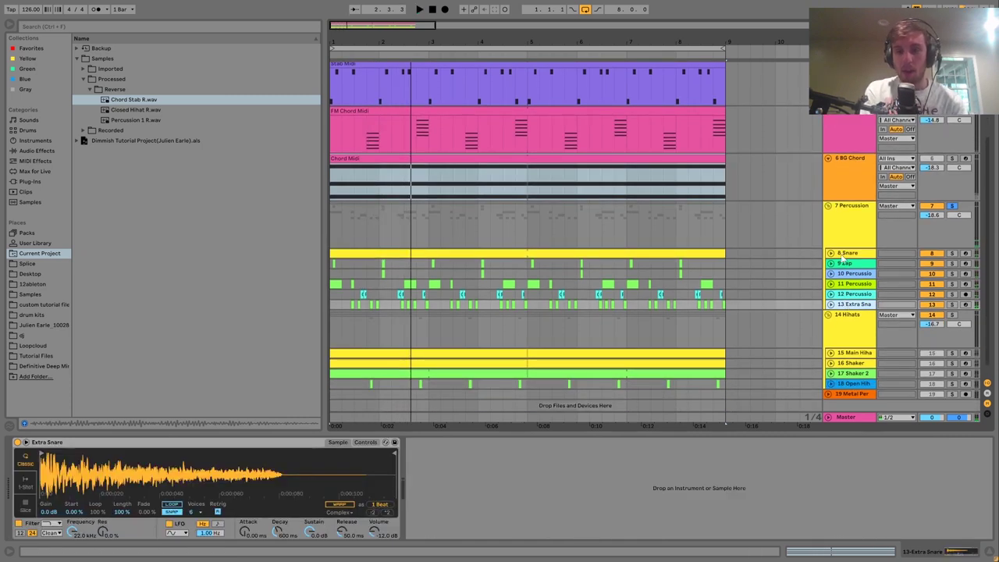
{"action": "left_click", "coordinate": [846, 264], "text": "shift"}
{"action": "key", "text": "u"}
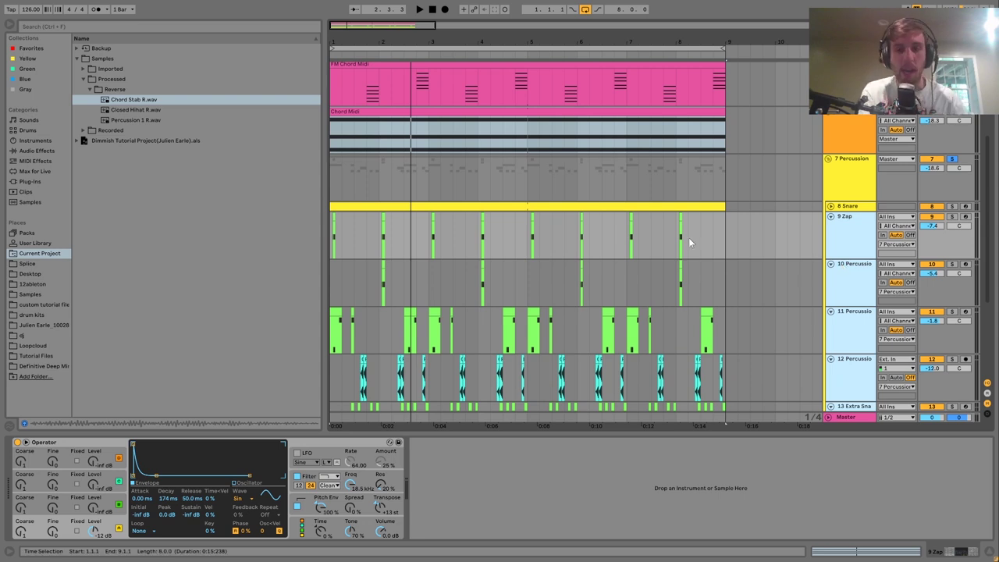
{"action": "left_click", "coordinate": [333, 238]}
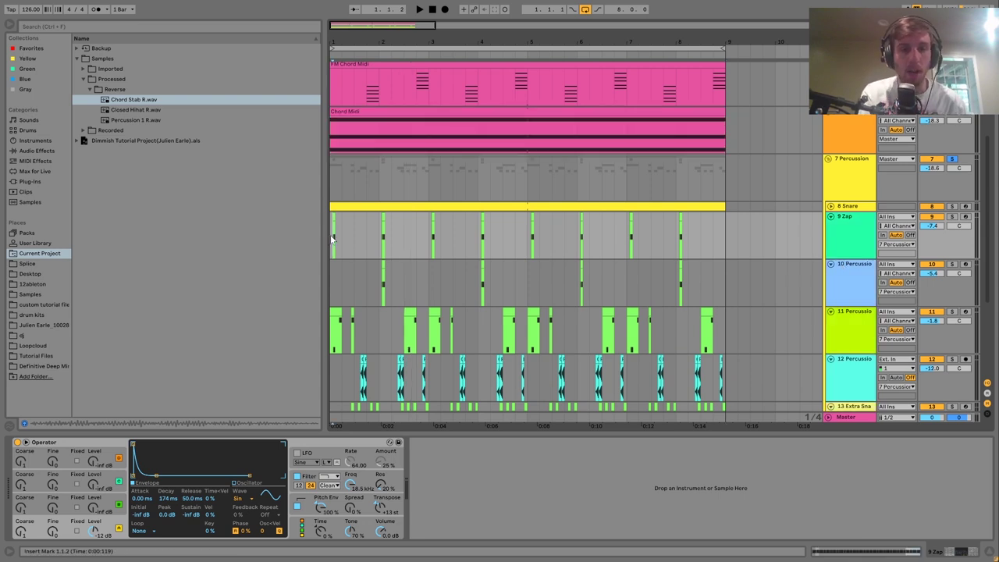
{"action": "left_click_drag", "start_coordinate": [343, 37], "coordinate": [345, 47]}
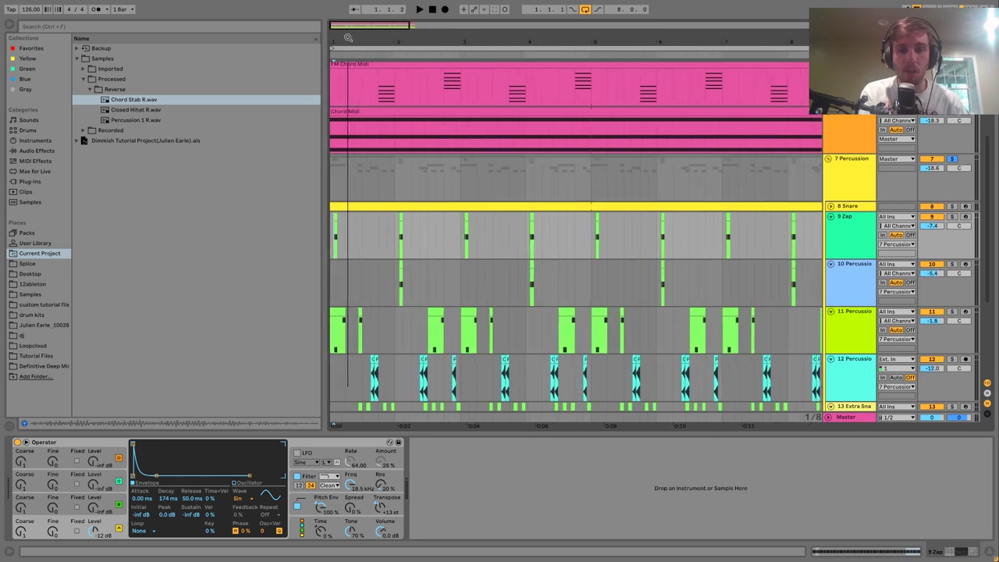
Step: Go through the tracks from Zap to Extra Snare, showing each one's device
{"action": "left_click", "coordinate": [841, 240]}
{"action": "key", "text": "Down"}
{"action": "key", "text": "Down"}
{"action": "key", "text": "Down"}
{"action": "key", "text": "Down"}
{"action": "key", "text": "Down"}
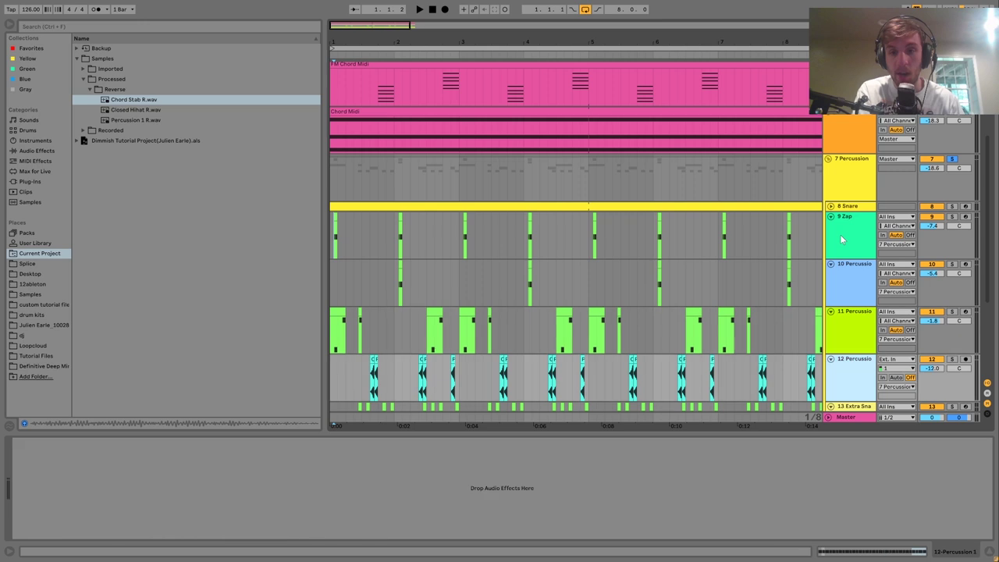
{"action": "key", "text": "Up"}
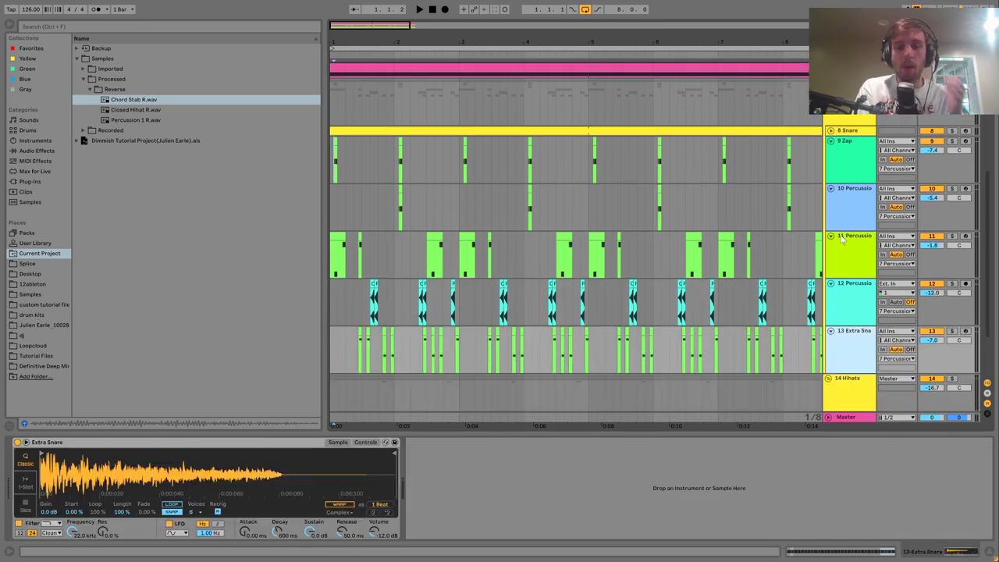
Step: Listen to the soloed Percussion group, replaying it from position 1.1.1
{"action": "key", "text": "space"}
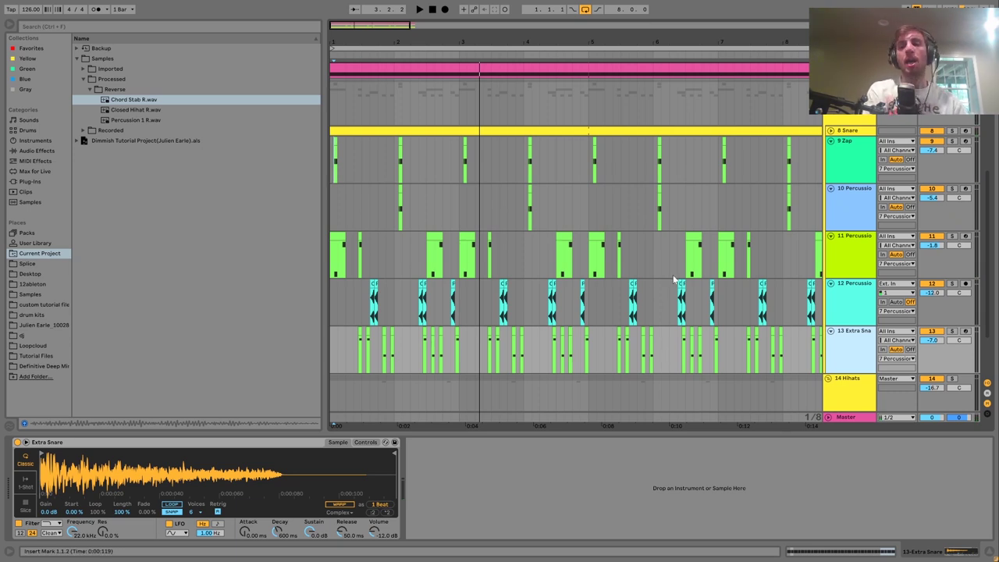
{"action": "left_click", "coordinate": [331, 335]}
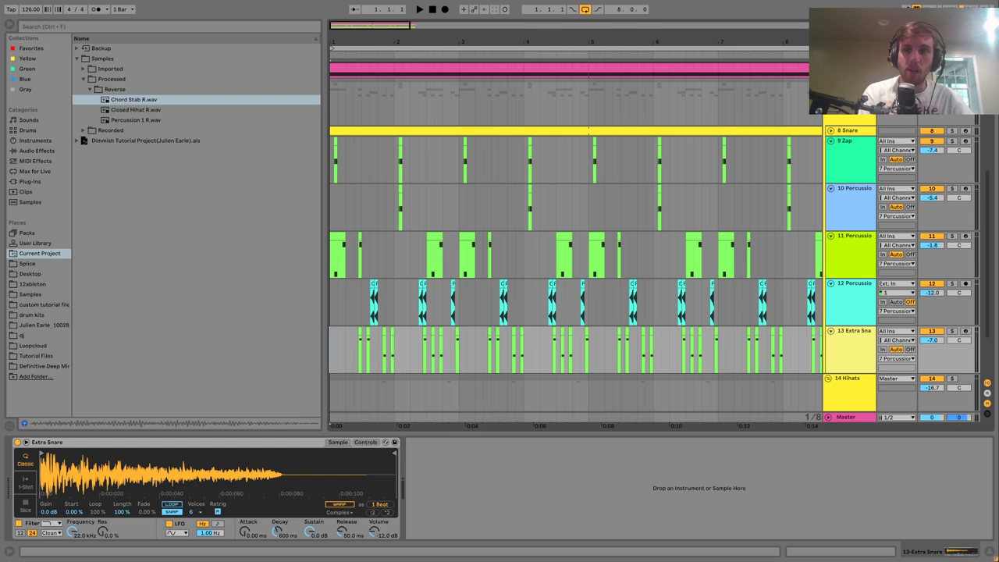
{"action": "key", "text": "space"}
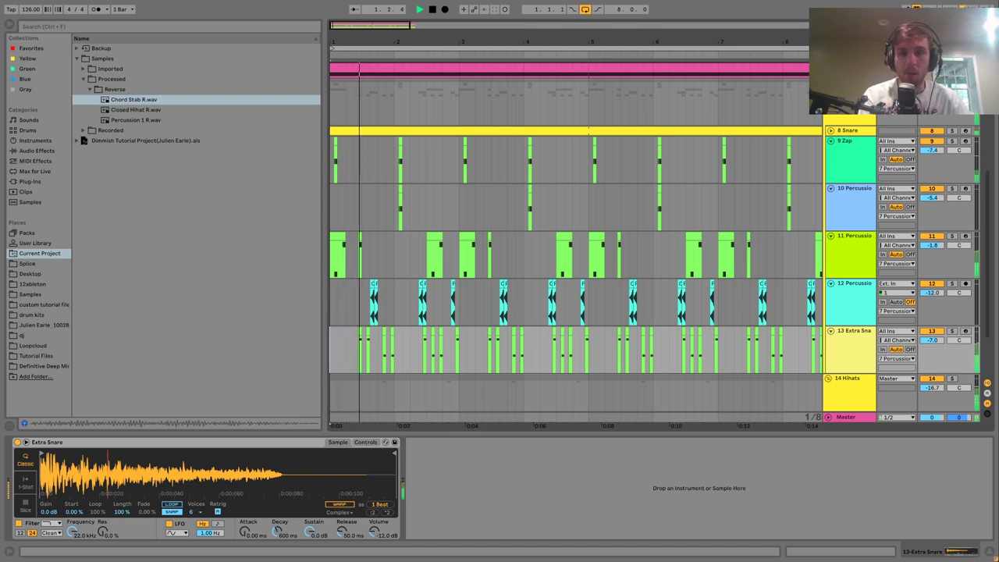
{"action": "key", "text": "space"}
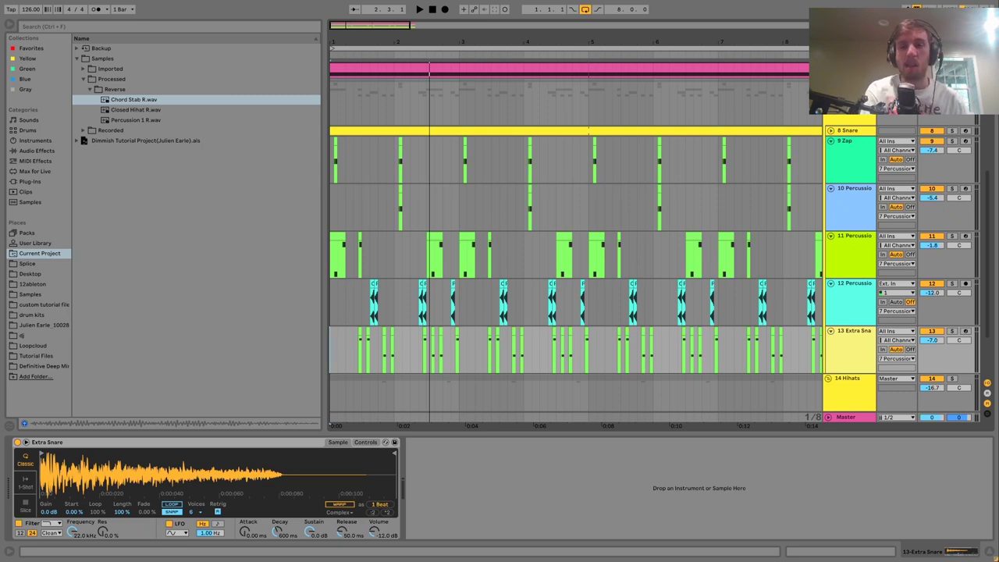
Step: Show the Zap track's Operator and listen to the track soloed
{"action": "left_click", "coordinate": [865, 162]}
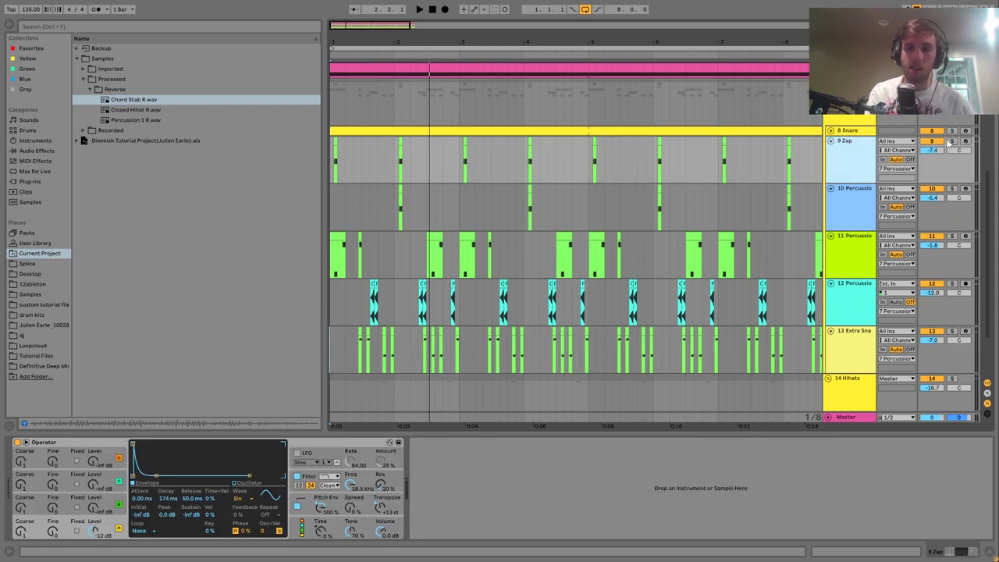
{"action": "left_click", "coordinate": [952, 142]}
{"action": "key", "text": "space"}
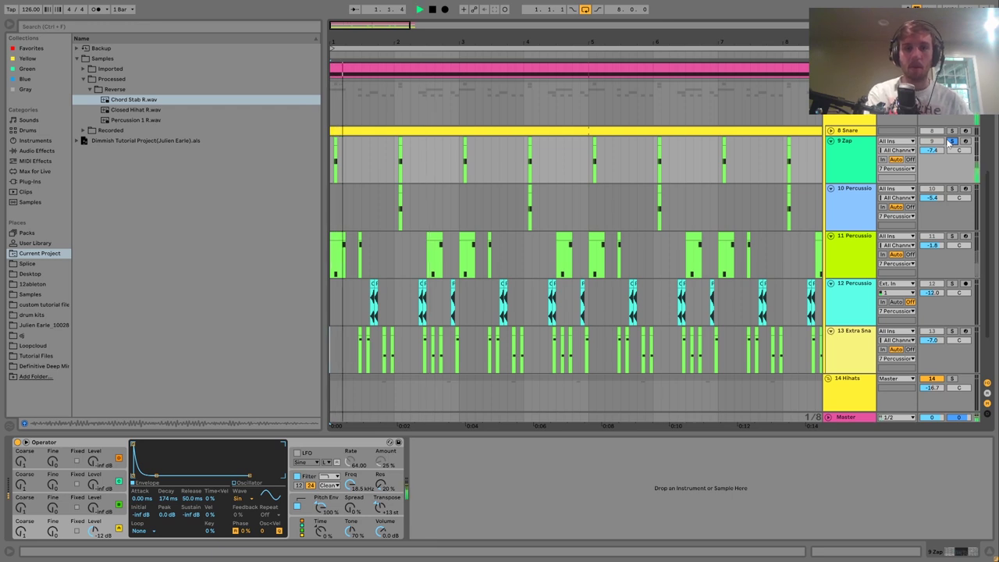
{"action": "key", "text": "space"}
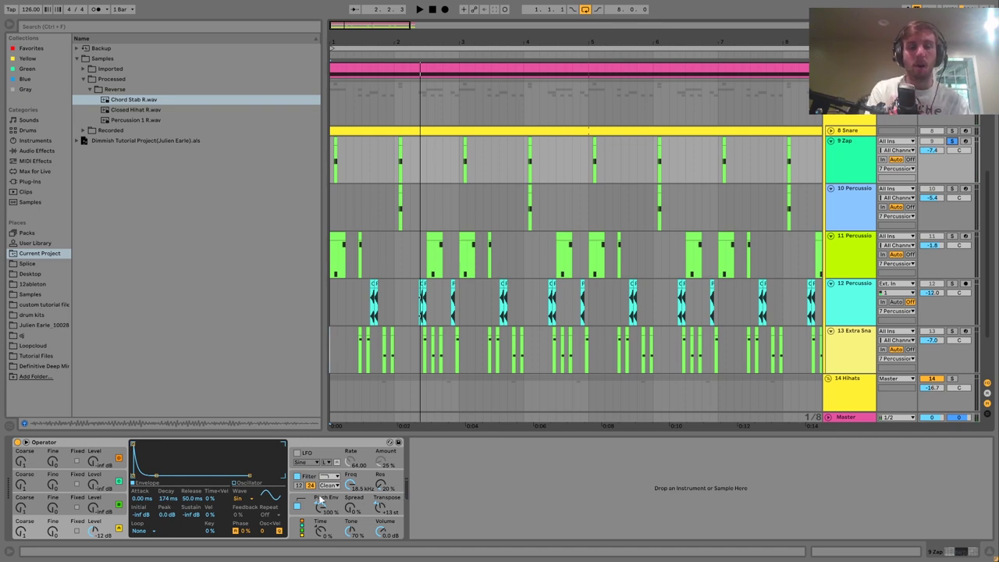
Step: Display Operator's pitch envelope for the Zap and audition the opening hit repeatedly
{"action": "left_click", "coordinate": [318, 502]}
{"action": "key", "text": "space"}
{"action": "key", "text": "space"}
{"action": "key", "text": "space"}
{"action": "key", "text": "space"}
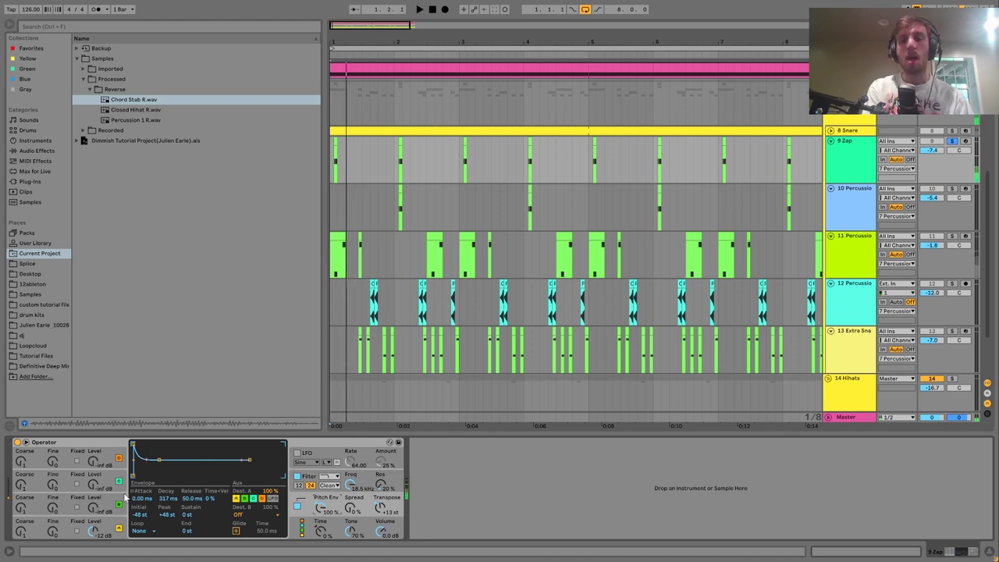
Step: Compare the Zap with Operator's pitch envelope switched off and back on
{"action": "key", "text": "space"}
{"action": "key", "text": "space"}
{"action": "key", "text": "space"}
{"action": "key", "text": "space"}
{"action": "key", "text": "space"}
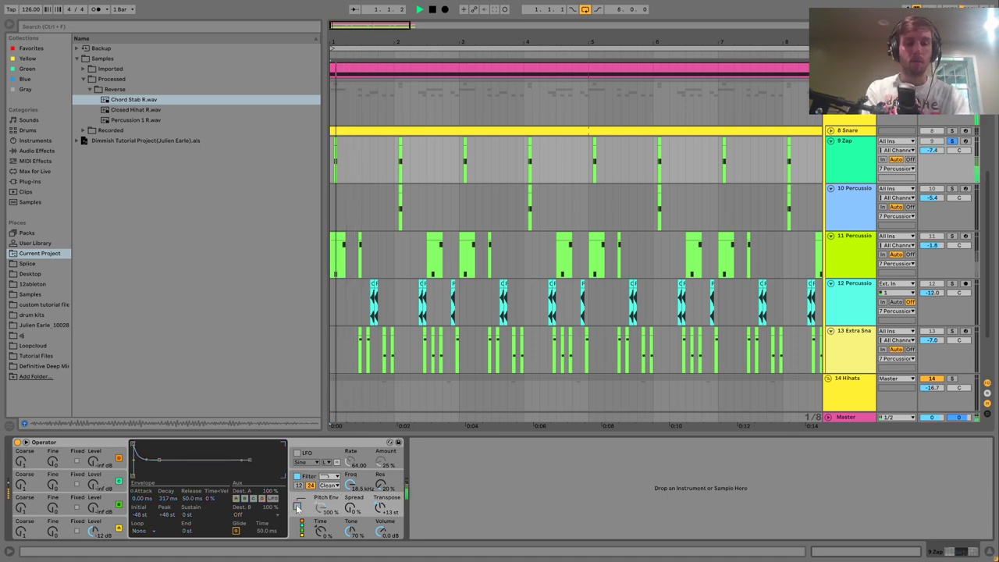
{"action": "key", "text": "space"}
{"action": "key", "text": "space"}
{"action": "key", "text": "space"}
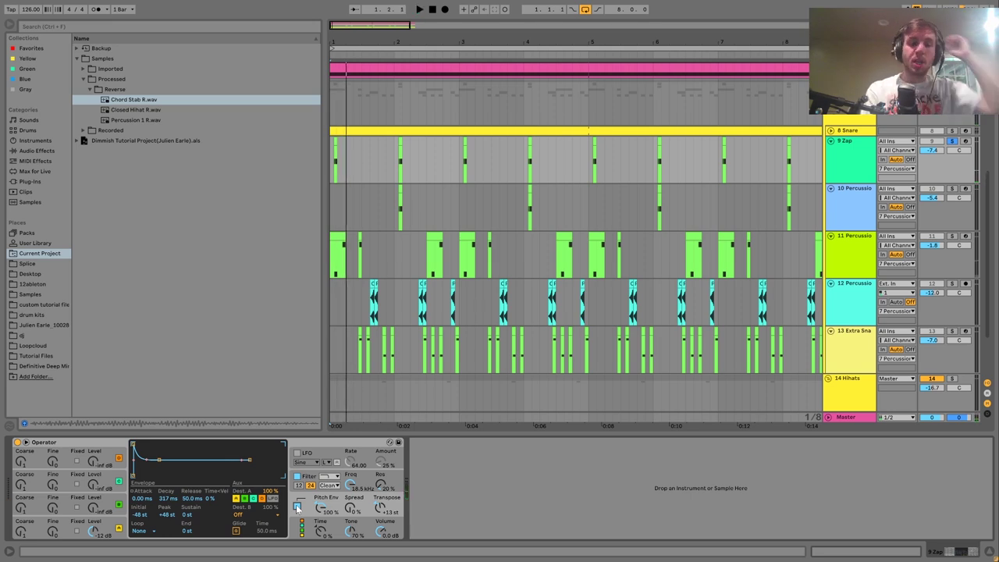
Step: Repeatedly audition the soloed Zap with its pitch envelope switched on
{"action": "key", "text": "space"}
{"action": "key", "text": "space"}
{"action": "key", "text": "space"}
{"action": "key", "text": "space"}
{"action": "key", "text": "space"}
{"action": "key", "text": "space"}
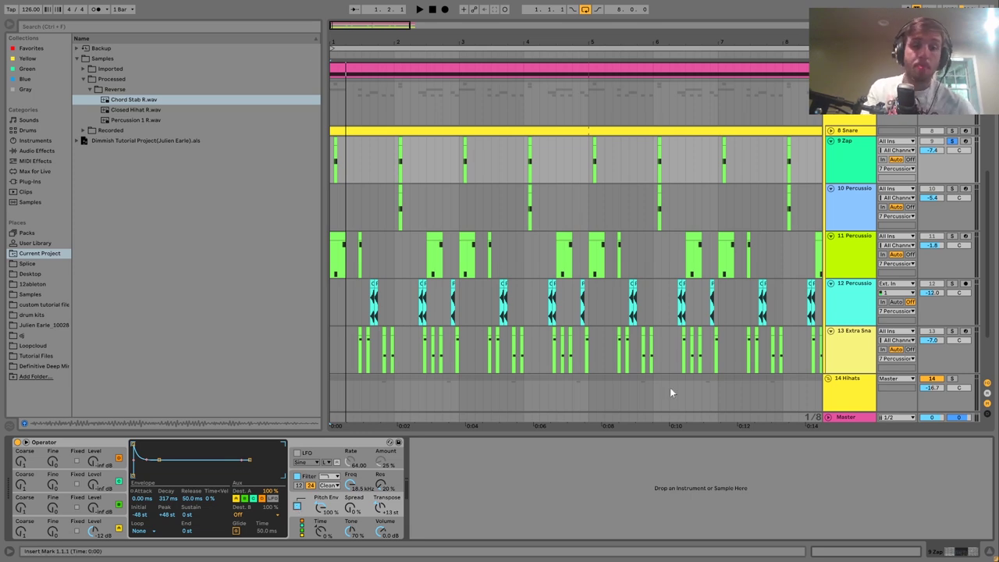
{"action": "key", "text": "space"}
{"action": "key", "text": "space"}
{"action": "key", "text": "space"}
{"action": "key", "text": "space"}
{"action": "key", "text": "space"}
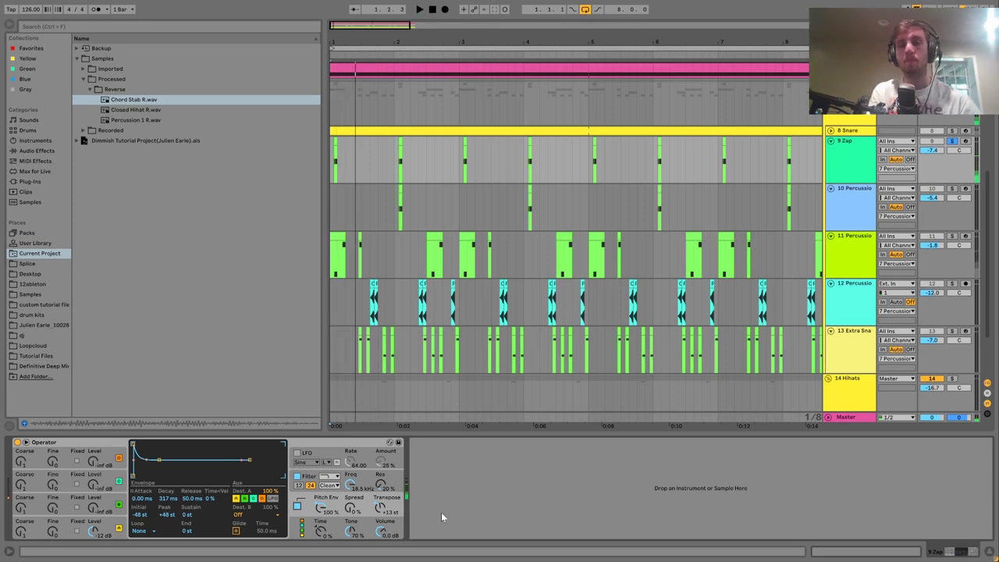
Step: Solo the Percussion 3 track and play it from position 1.4.1
{"action": "left_click", "coordinate": [951, 188]}
{"action": "left_click", "coordinate": [855, 199]}
{"action": "left_click", "coordinate": [382, 206]}
{"action": "key", "text": "space"}
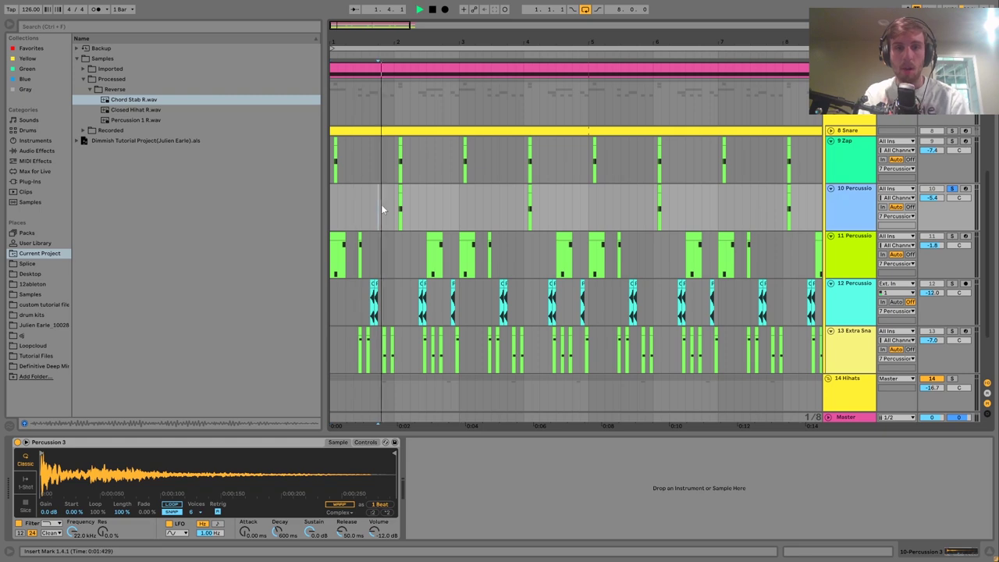
{"action": "key", "text": "space"}
{"action": "key", "text": "space"}
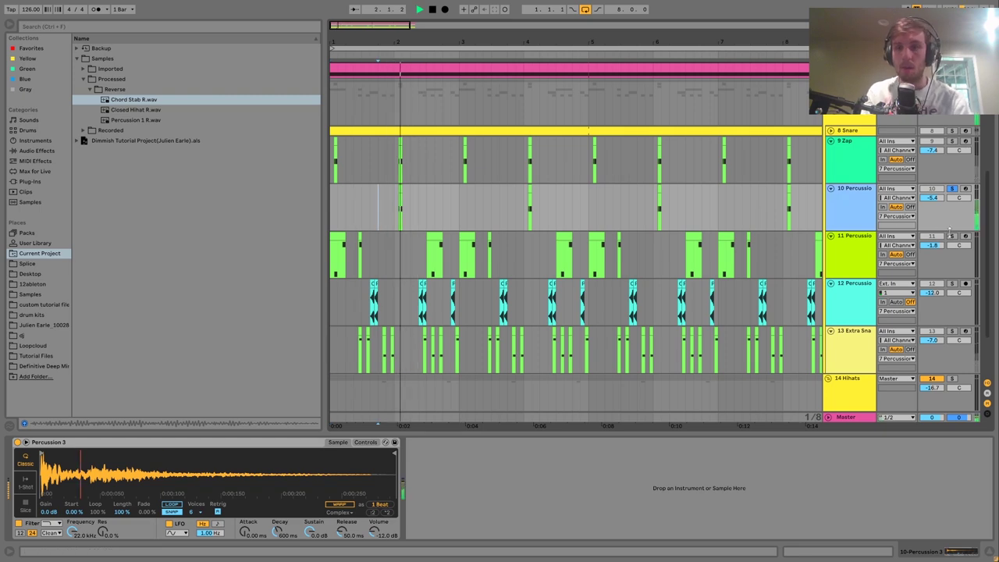
Step: Solo the Percussion 2 track and play it from position 2.1.1
{"action": "left_click", "coordinate": [952, 236]}
{"action": "left_click", "coordinate": [394, 263]}
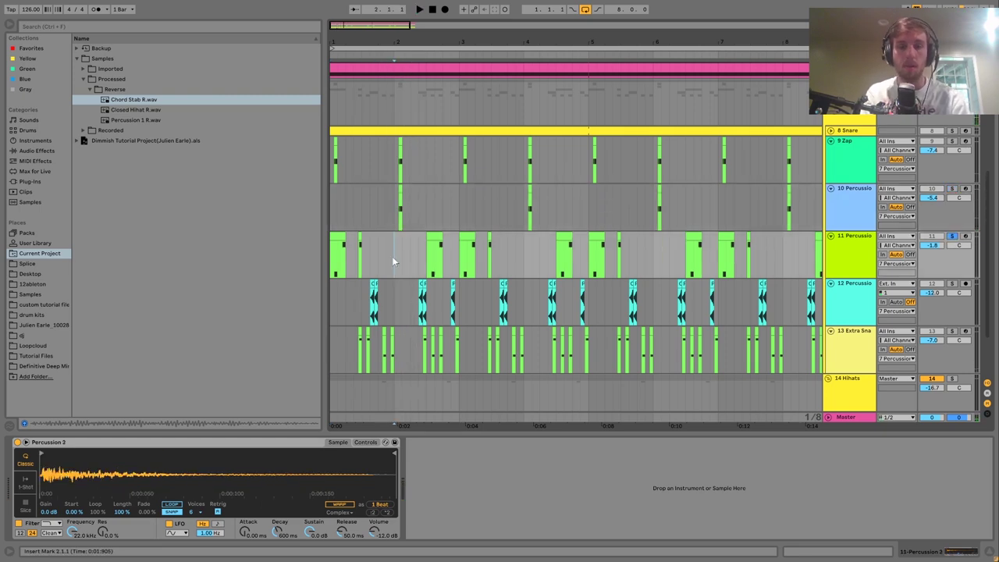
{"action": "key", "text": "space"}
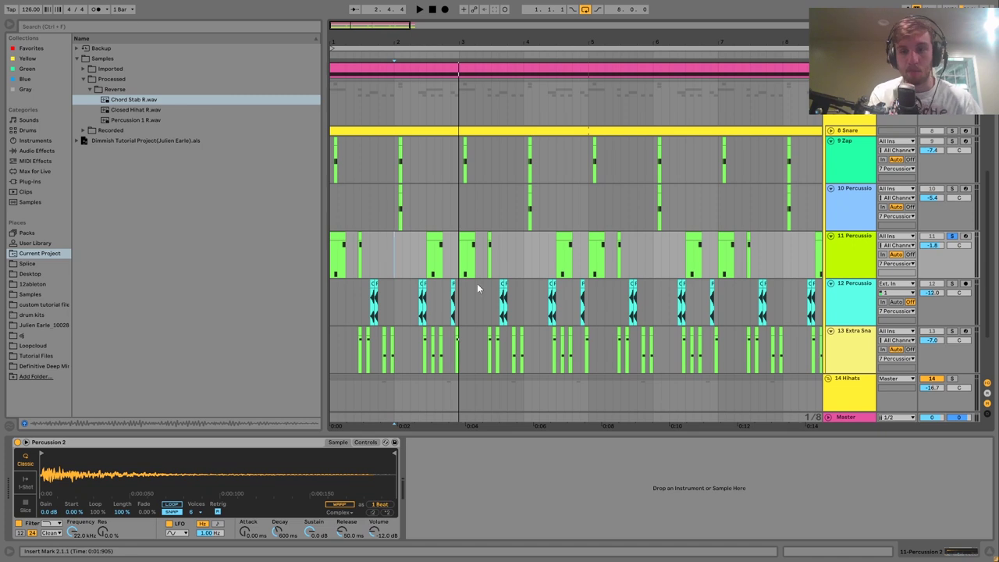
Step: Solo the Percussion 1 audio track and play it from position 1.3.1
{"action": "left_click", "coordinate": [952, 285]}
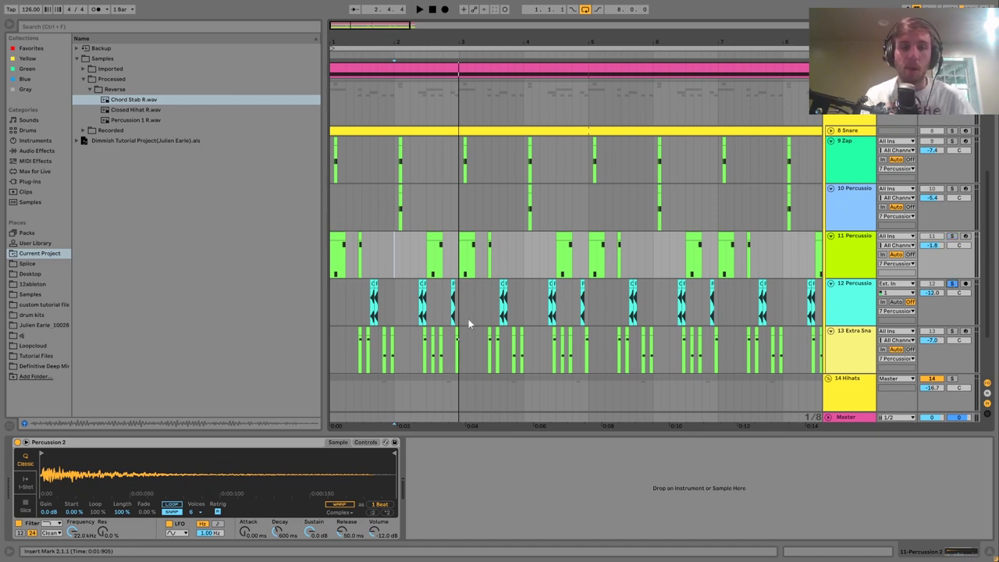
{"action": "left_click", "coordinate": [363, 321]}
{"action": "key", "text": "space"}
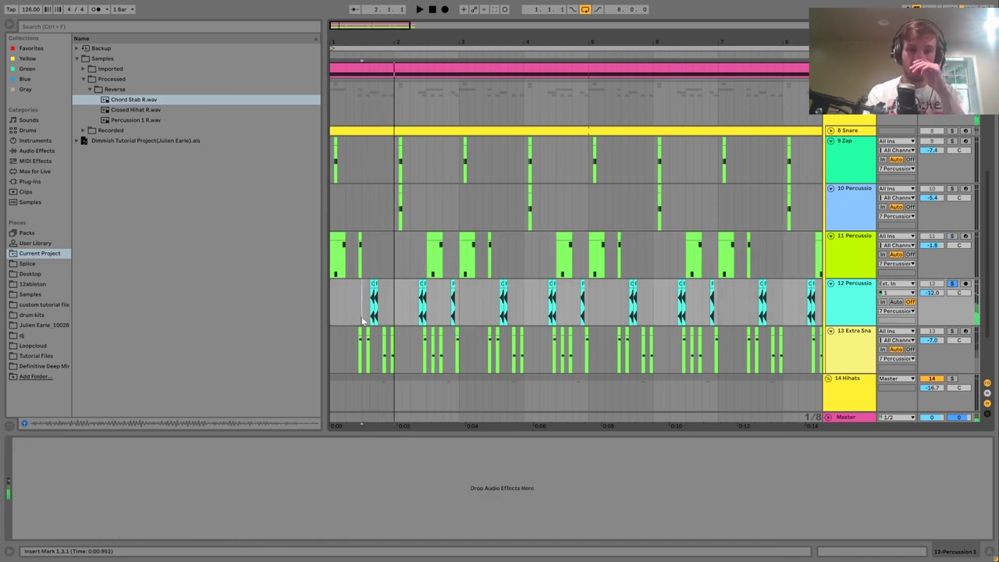
{"action": "key", "text": "space"}
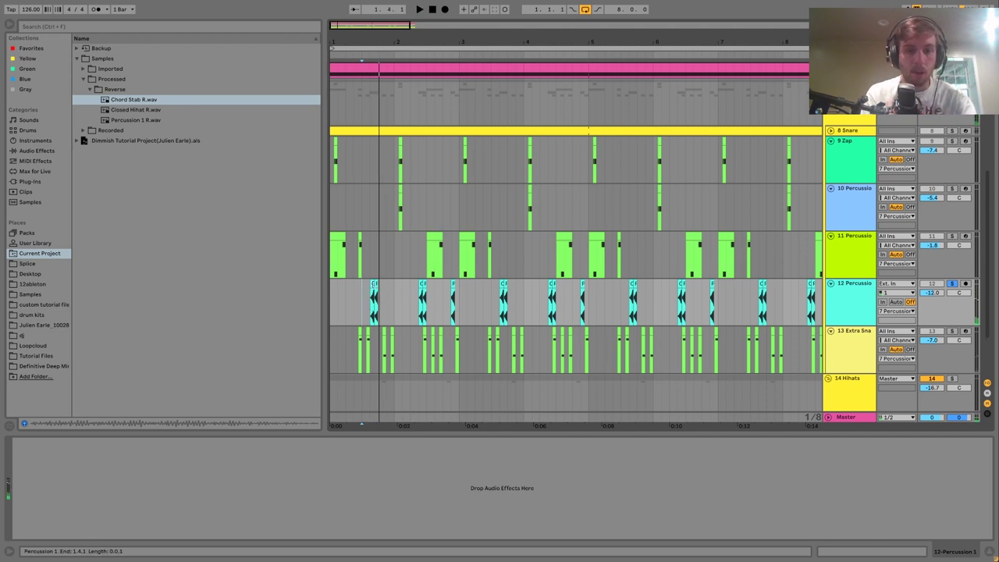
Step: Reverse the first audio clips on the Percussion 1 track and audition them from position 1.2.3
{"action": "left_click", "coordinate": [375, 283]}
{"action": "key", "text": "r"}
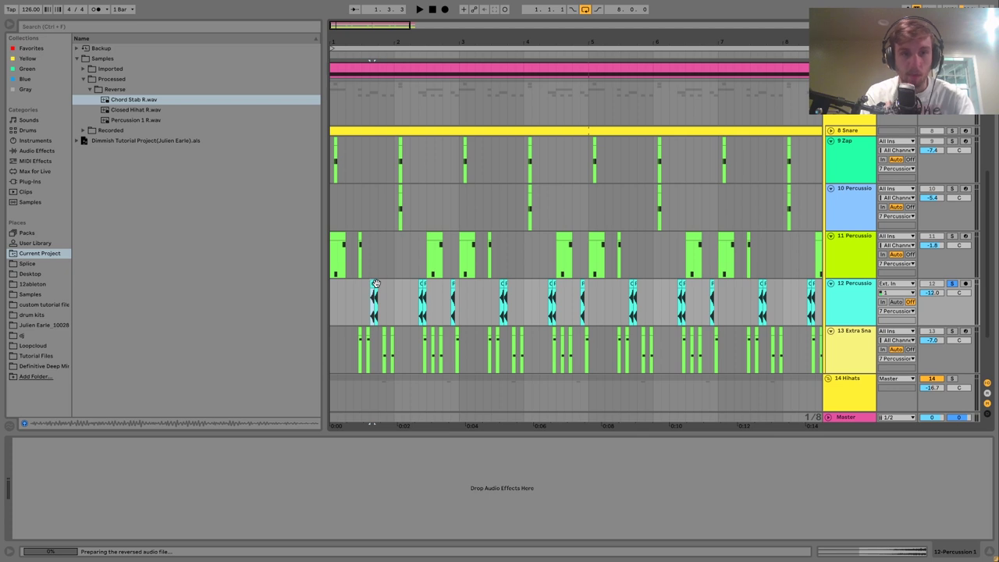
{"action": "left_click", "coordinate": [356, 297]}
{"action": "key", "text": "space"}
{"action": "key", "text": "space"}
{"action": "key", "text": "space"}
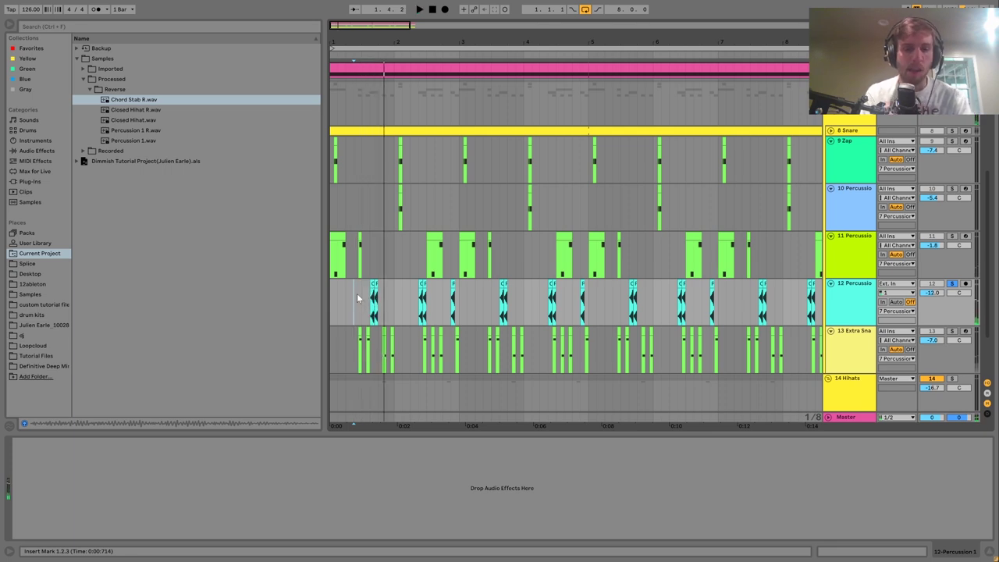
Step: Unsolo the Percussion 1 track and replay the percussion tracks together from position 1.2.3
{"action": "left_click", "coordinate": [951, 284]}
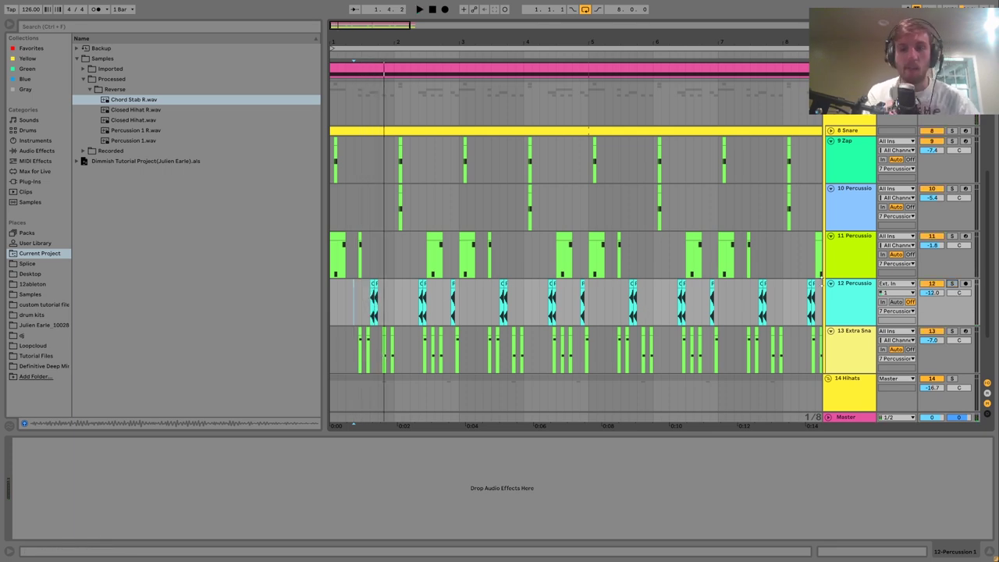
{"action": "key", "text": "space"}
{"action": "key", "text": "space"}
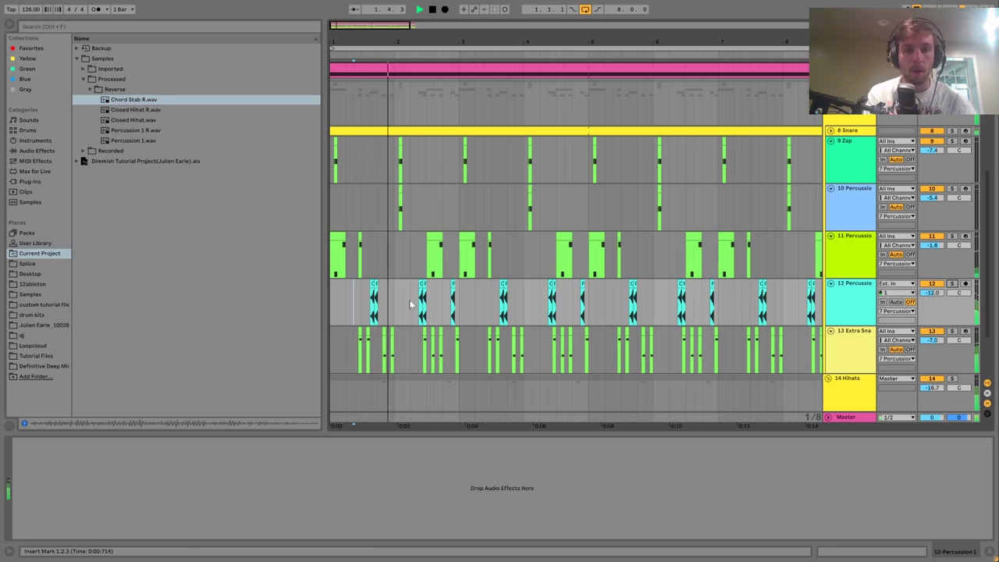
{"action": "key", "text": "space"}
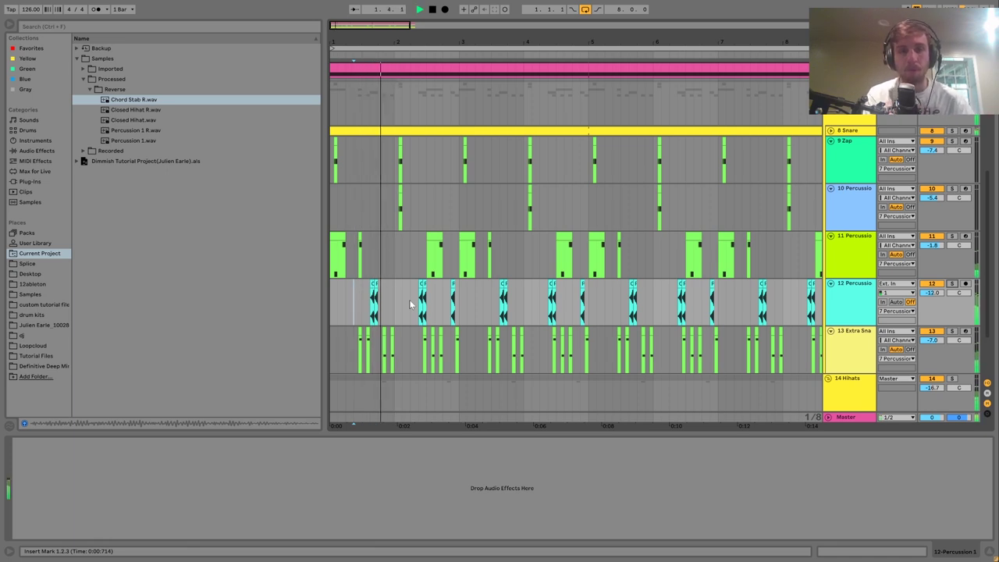
Step: Solo the Extra Snare track, show its sampler device and play the track on its own
{"action": "scroll", "coordinate": [410, 305], "scroll_direction": "down", "scroll_amount": 3}
{"action": "key", "text": "space"}
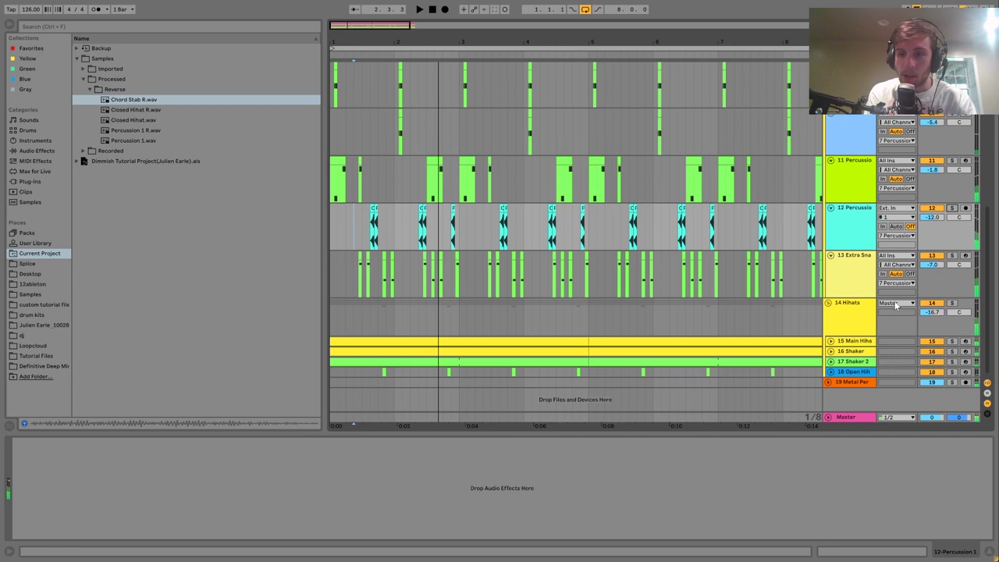
{"action": "left_click", "coordinate": [951, 256]}
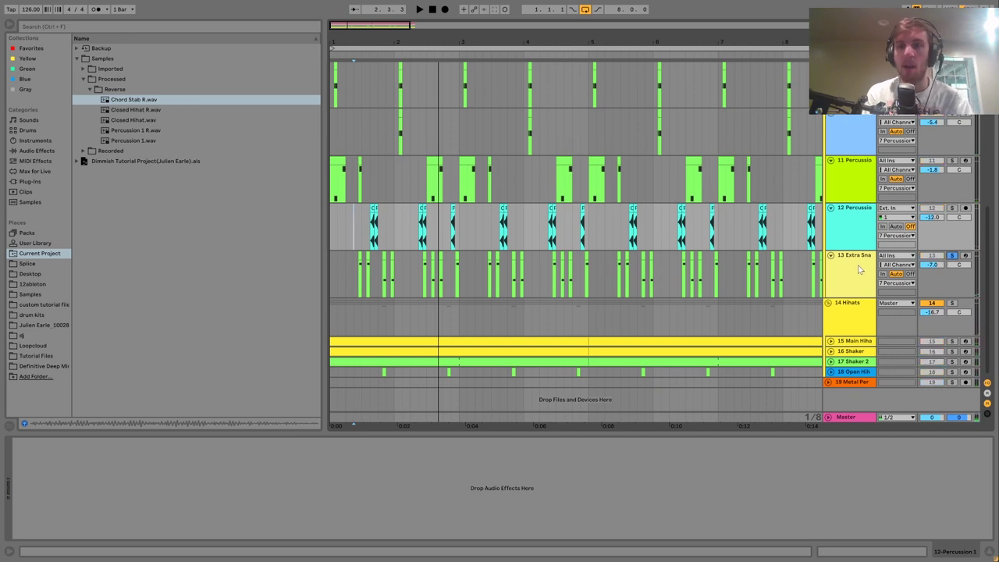
{"action": "left_click", "coordinate": [859, 269]}
{"action": "key", "text": "space"}
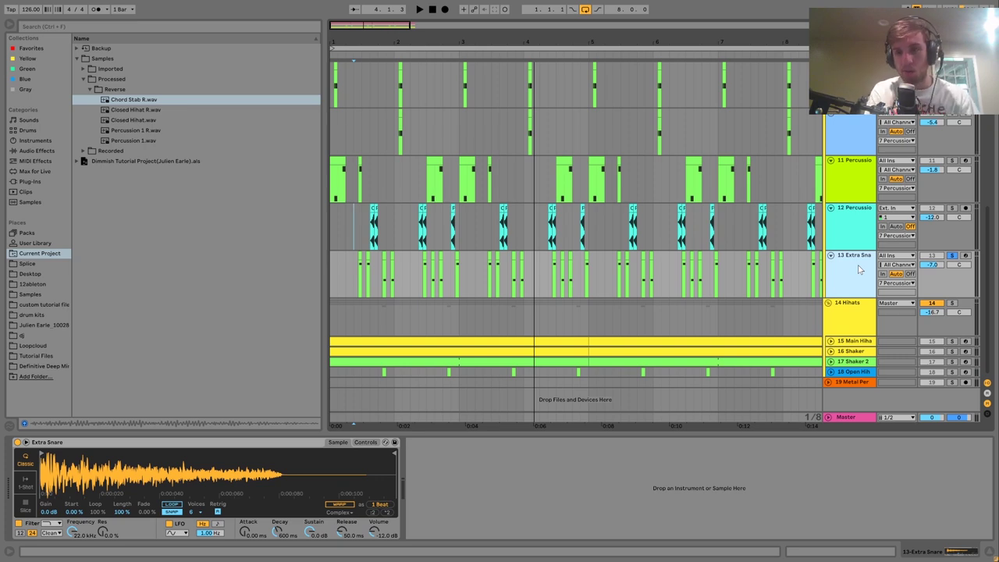
Step: Unsolo the Extra Snare track and play it together with the other tracks
{"action": "key", "text": "space"}
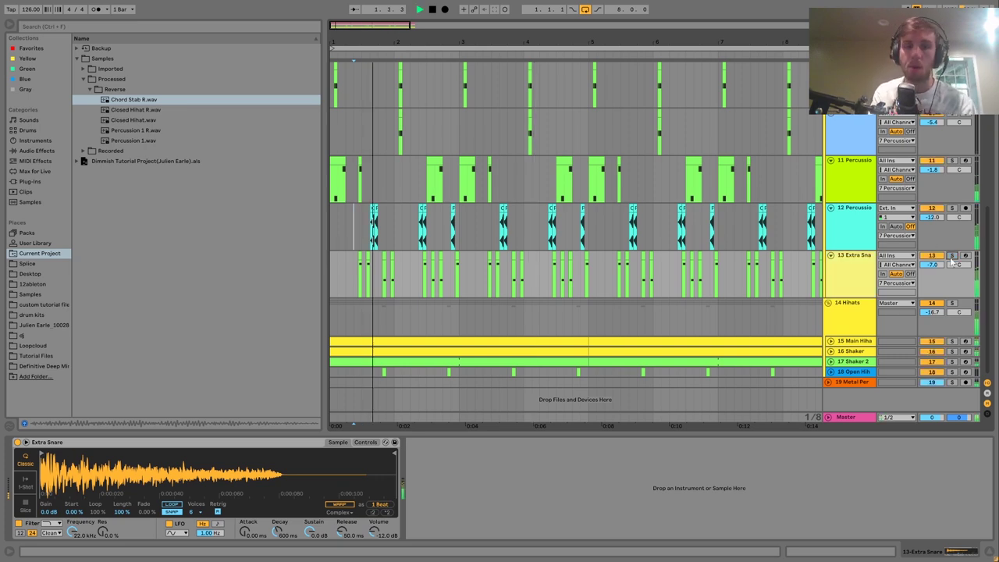
{"action": "scroll", "coordinate": [951, 261], "scroll_direction": "up", "scroll_amount": 3}
{"action": "scroll", "coordinate": [951, 261], "scroll_direction": "up", "scroll_amount": 1}
{"action": "key", "text": "space"}
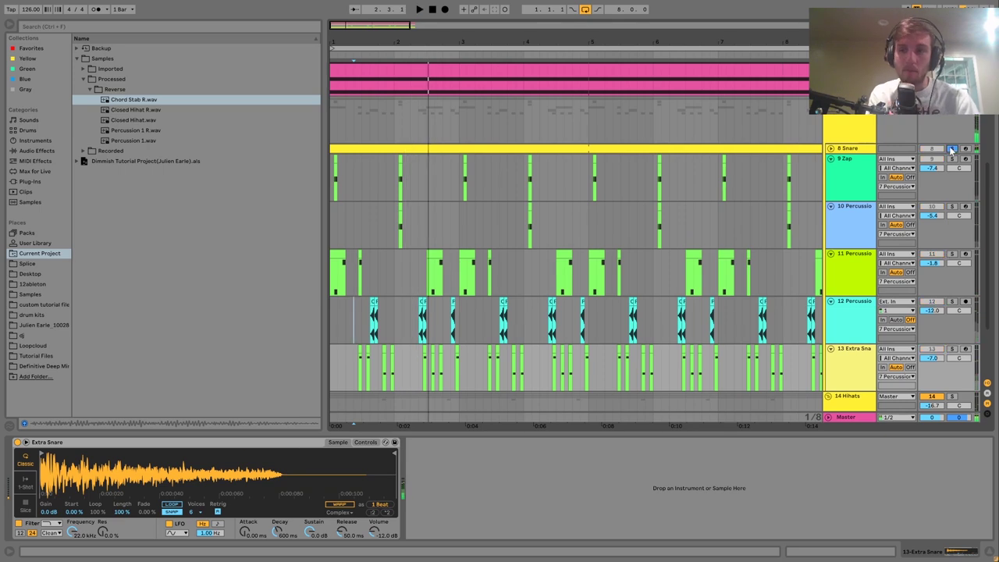
Step: Play the Snare track soloed, with its lane unfolded and its sampler device shown
{"action": "key", "text": "space"}
{"action": "double_click", "coordinate": [758, 149]}
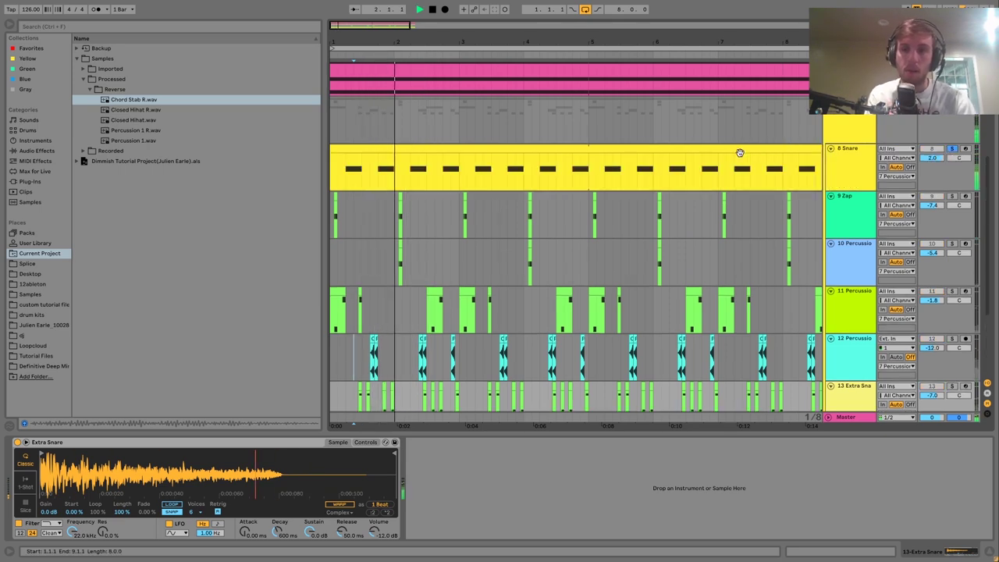
{"action": "left_click", "coordinate": [739, 152]}
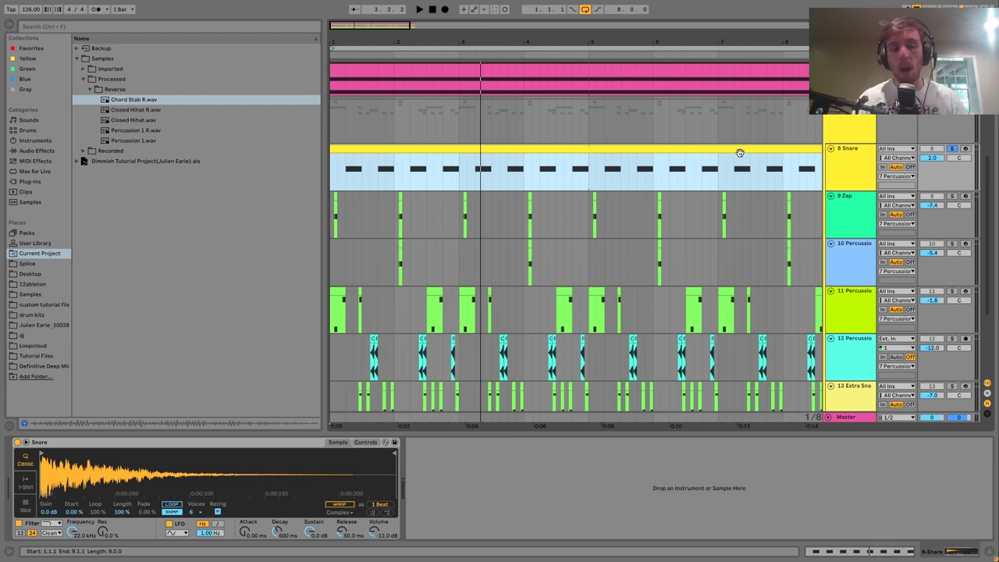
{"action": "key", "text": "space"}
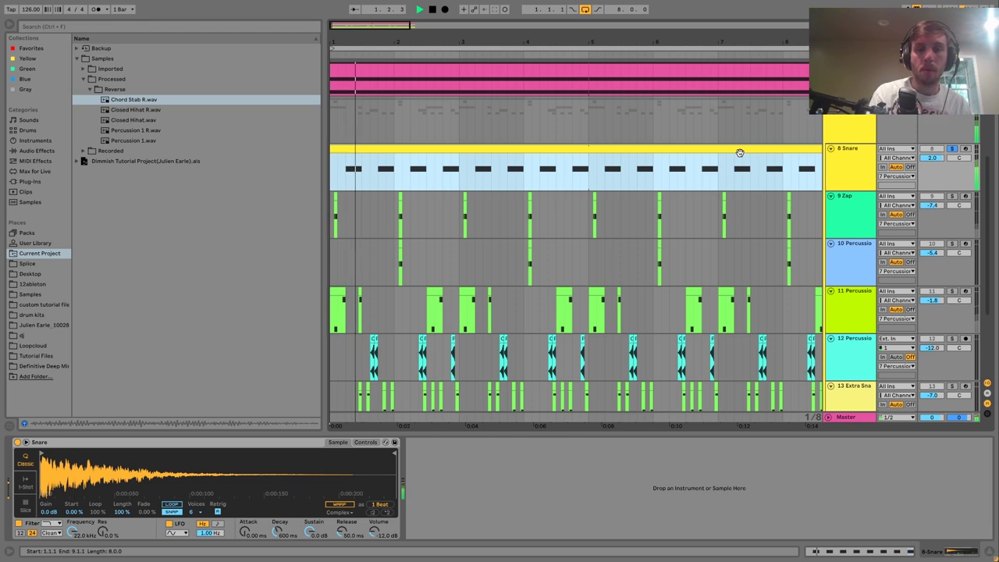
Step: Unsolo the Snare track and replay the full arrangement to hear the snare in context
{"action": "left_click", "coordinate": [953, 149]}
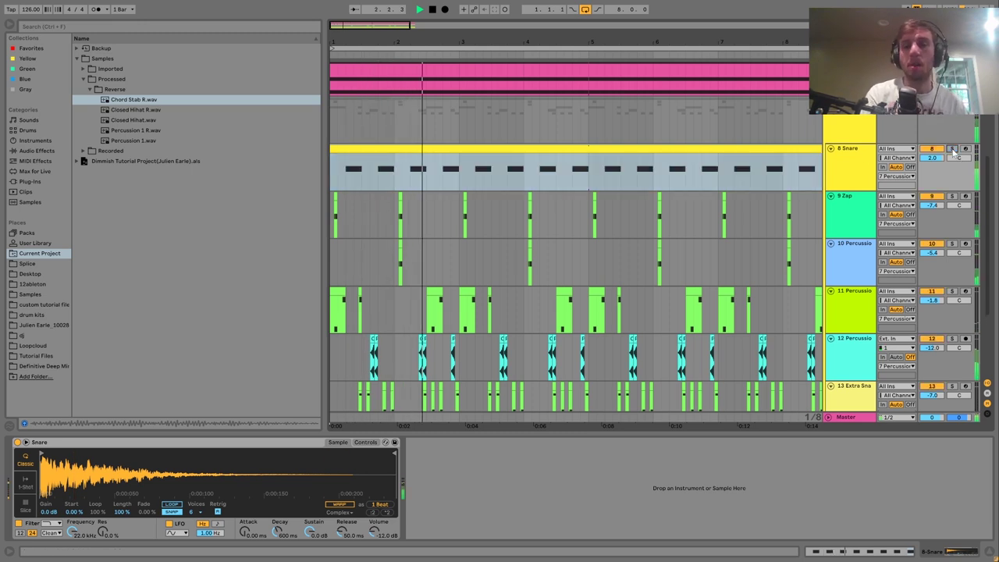
{"action": "key", "text": "space"}
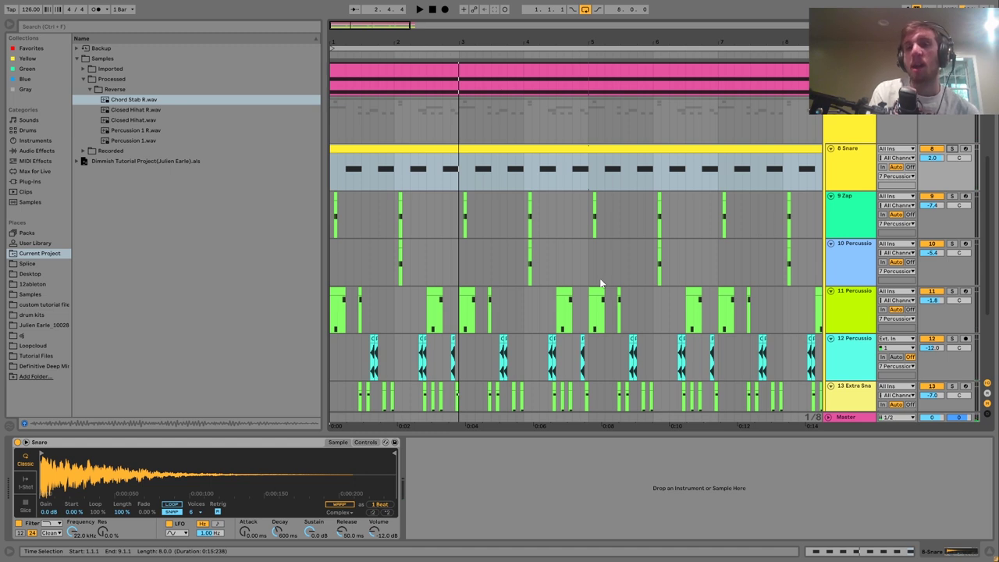
{"action": "scroll", "coordinate": [725, 324], "scroll_direction": "down", "scroll_amount": 5}
{"action": "scroll", "coordinate": [725, 324], "scroll_direction": "up", "scroll_amount": 10}
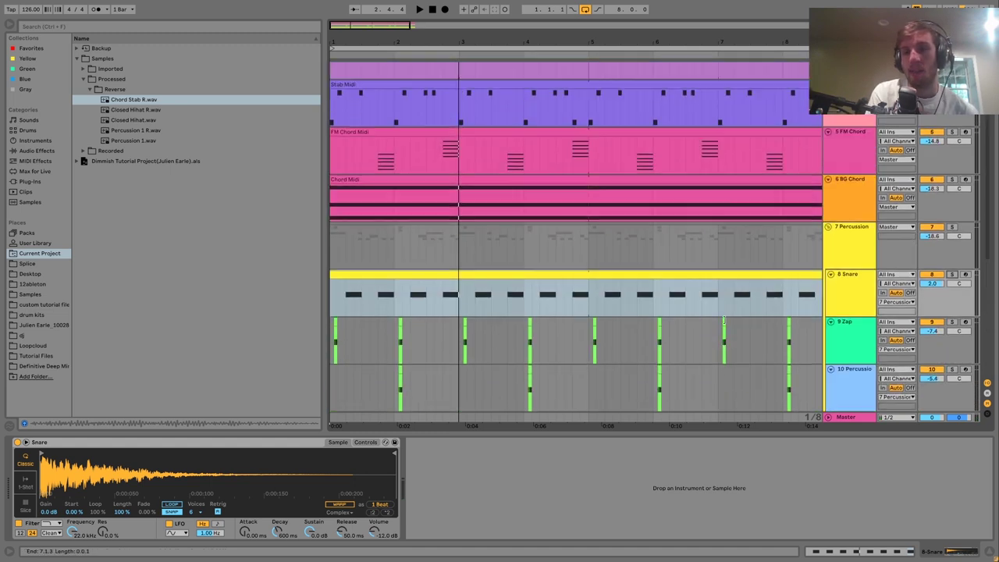
{"action": "scroll", "coordinate": [725, 324], "scroll_direction": "down", "scroll_amount": 2}
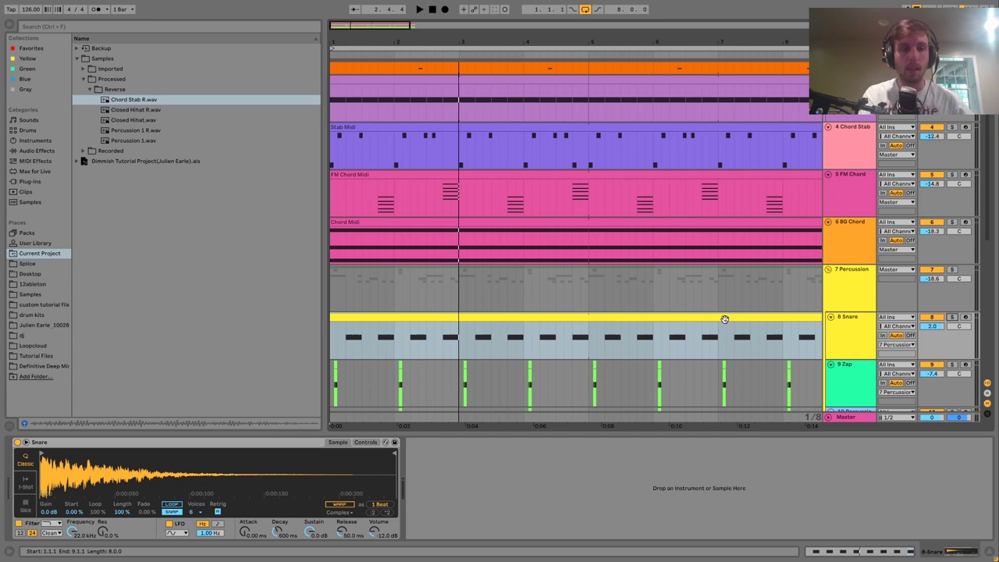
{"action": "key", "text": "space"}
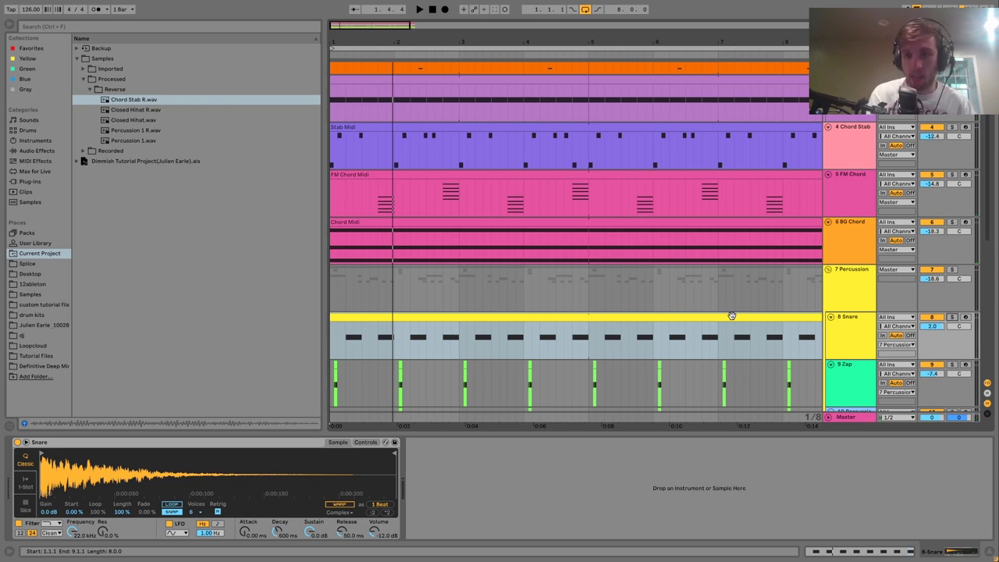
Step: Solo the Percussion group, compare its sound with Drum Buss bypassed and enabled, and return to the full mix
{"action": "left_click", "coordinate": [851, 296]}
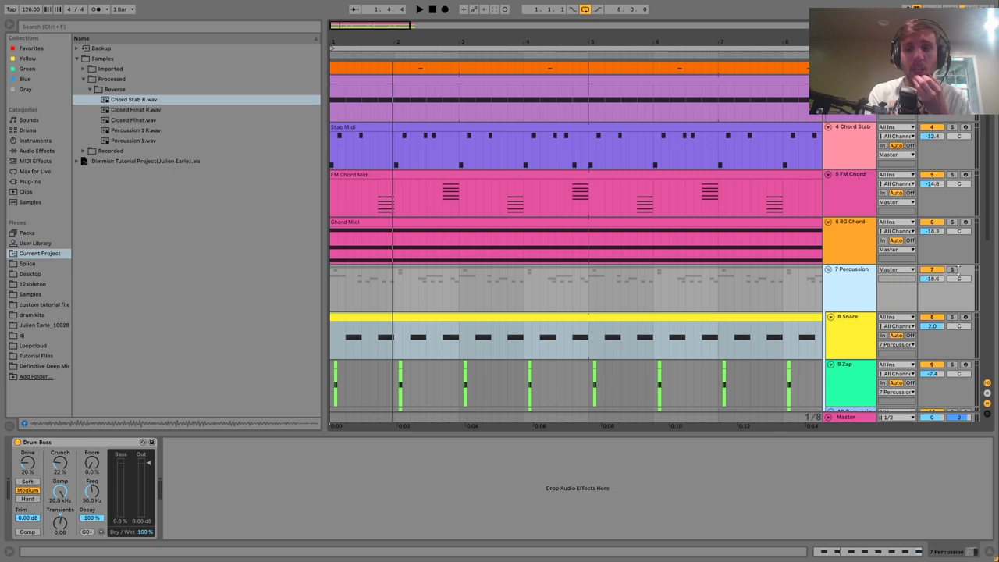
{"action": "left_click", "coordinate": [17, 443]}
{"action": "key", "text": "space"}
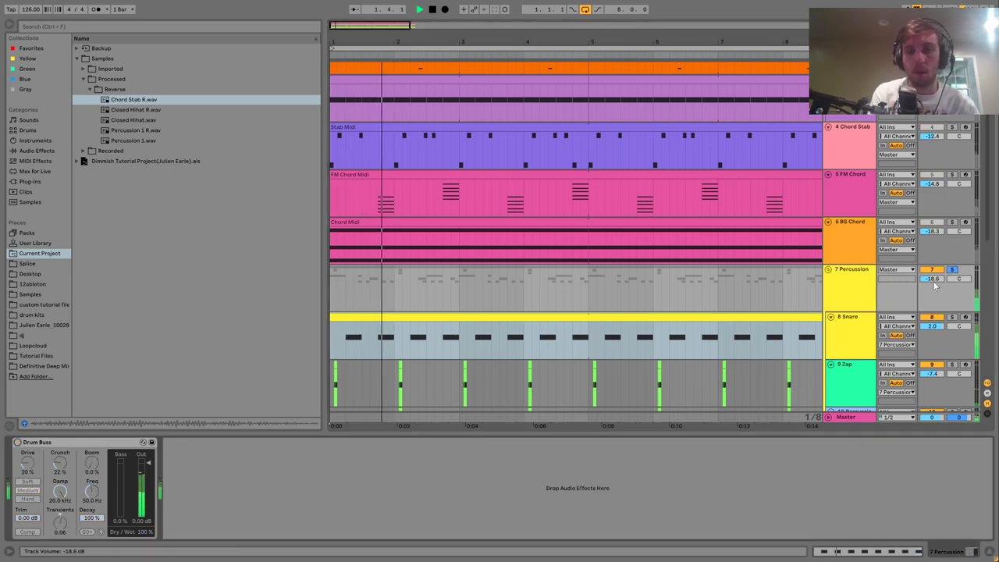
{"action": "key", "text": "0"}
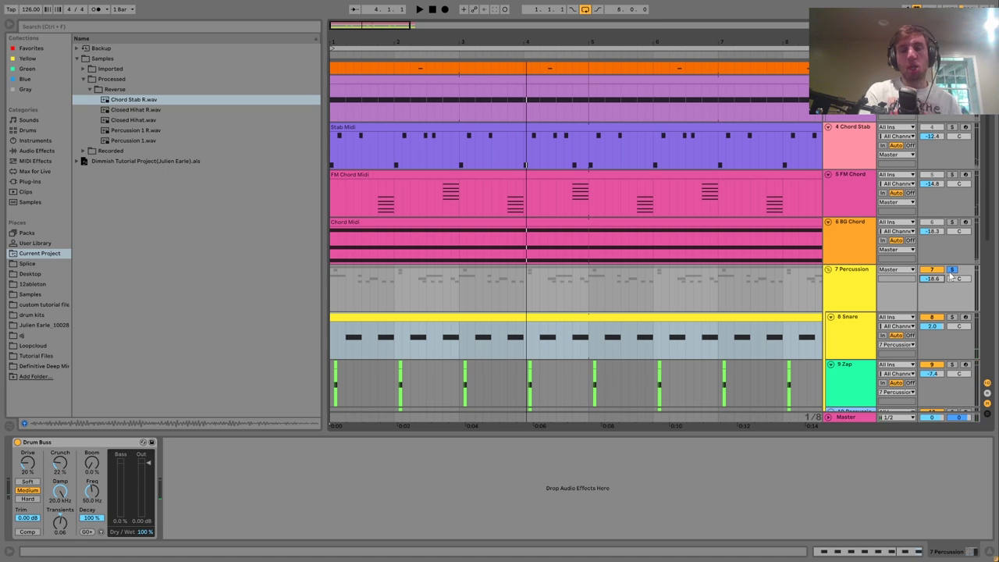
{"action": "left_click", "coordinate": [952, 270]}
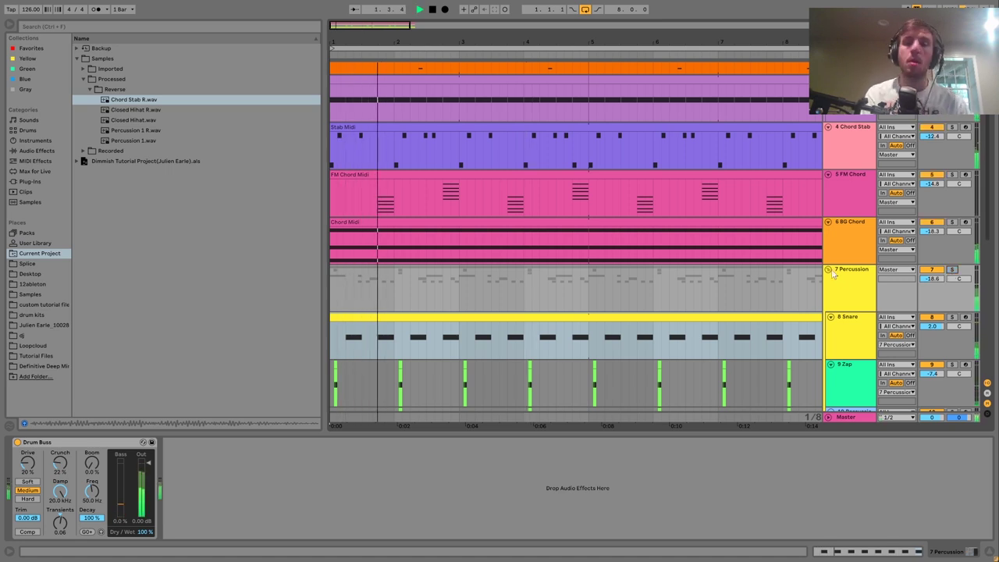
Step: Fold the Percussion group and play the Hihats group soloed, unfolding its Main Hihat, Shaker, Shaker 2 and Open Hihat tracks
{"action": "left_click", "coordinate": [830, 270]}
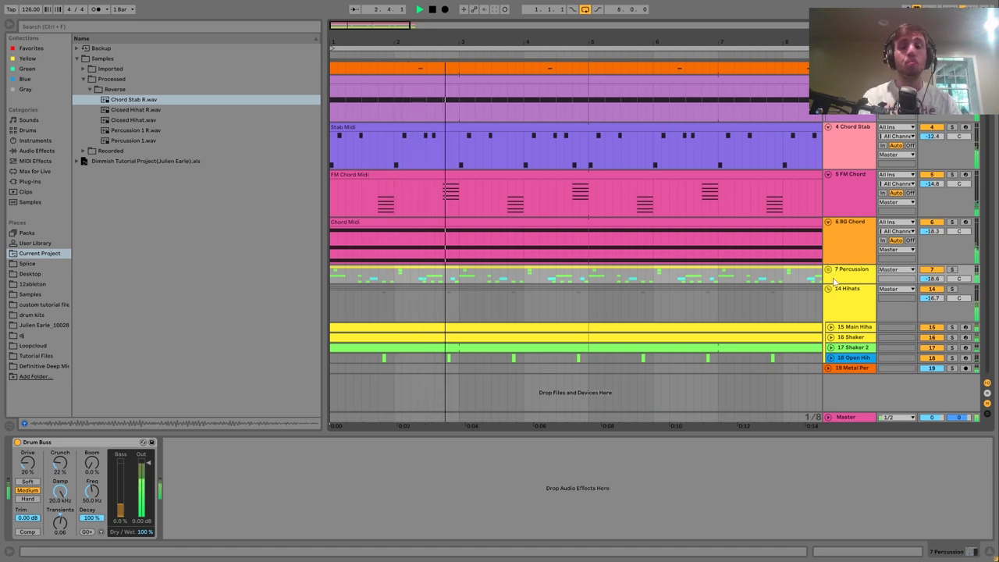
{"action": "left_click", "coordinate": [953, 290]}
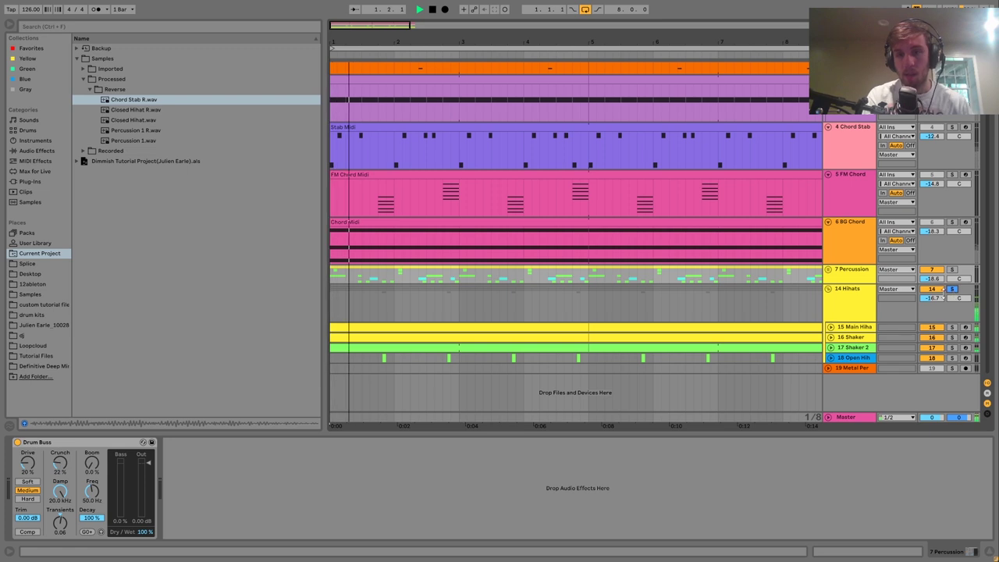
{"action": "left_click", "coordinate": [830, 358]}
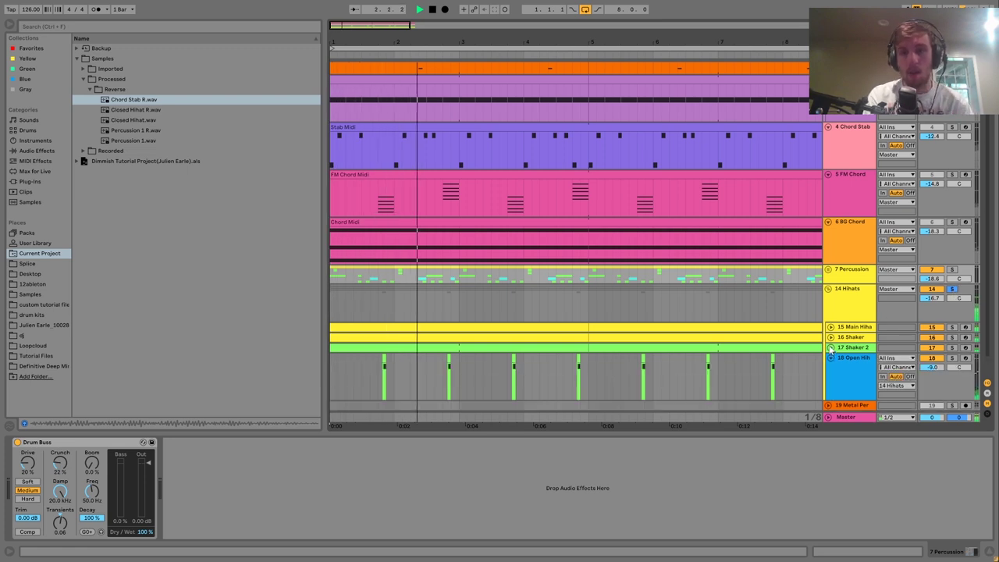
{"action": "left_click", "coordinate": [831, 347]}
{"action": "left_click", "coordinate": [831, 337]}
{"action": "left_click", "coordinate": [831, 327]}
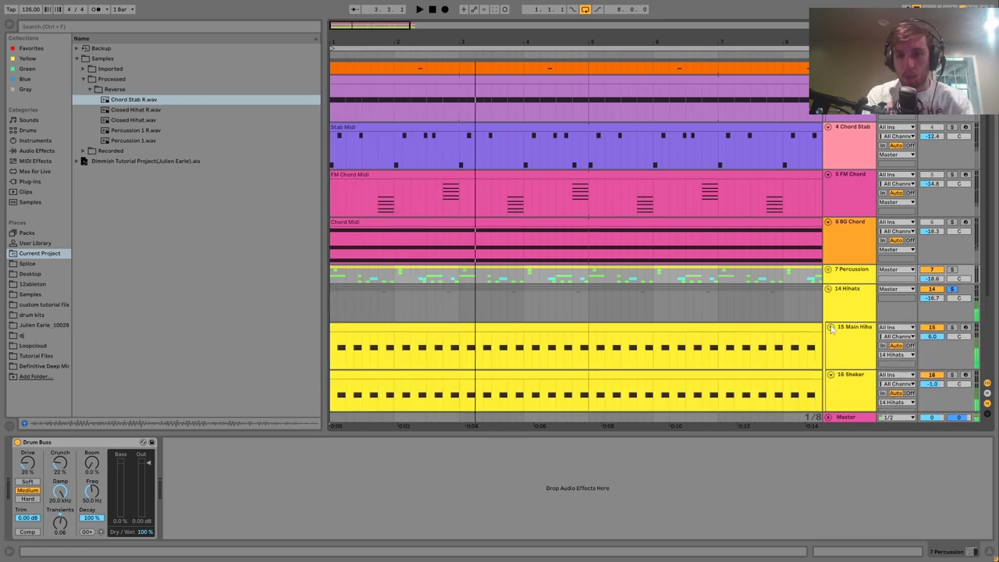
Step: Solo and play the Main Hihat and Shaker tracks in turn, showing each track's sampler device
{"action": "scroll", "coordinate": [898, 282], "scroll_direction": "down", "scroll_amount": 3}
{"action": "left_click", "coordinate": [952, 222]}
{"action": "left_click", "coordinate": [954, 270]}
{"action": "key", "text": "space"}
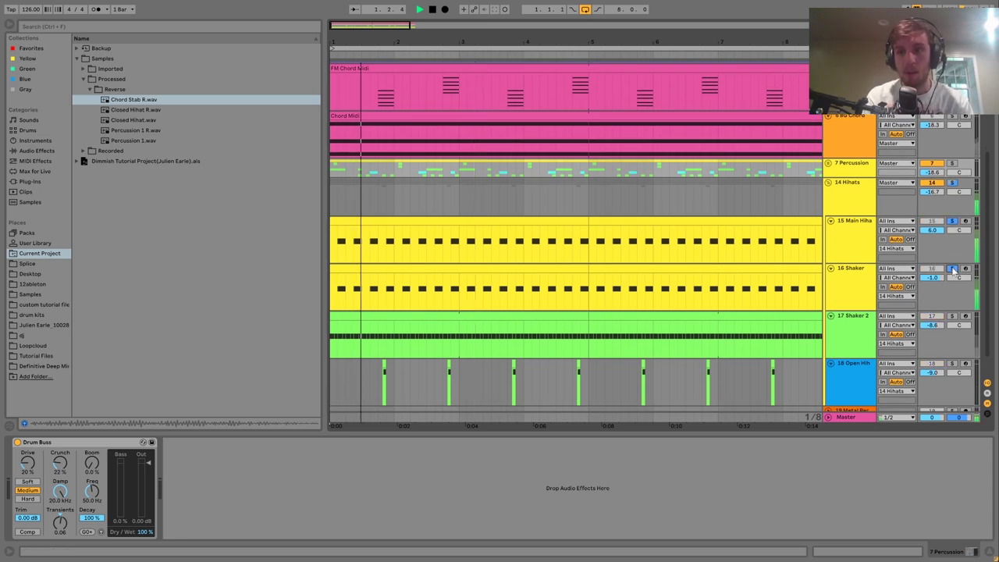
{"action": "left_click", "coordinate": [855, 236]}
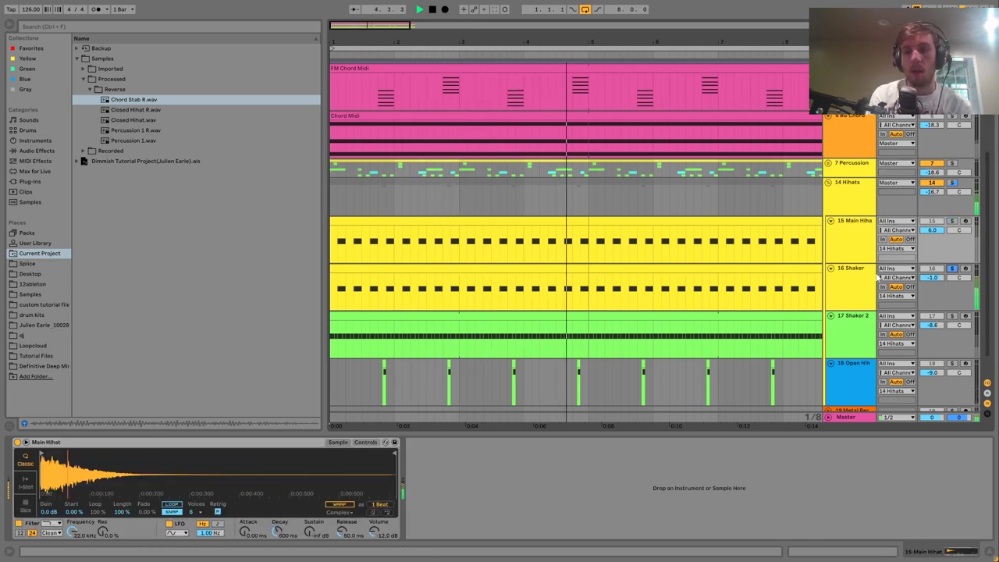
{"action": "left_click", "coordinate": [952, 269]}
{"action": "left_click", "coordinate": [871, 278]}
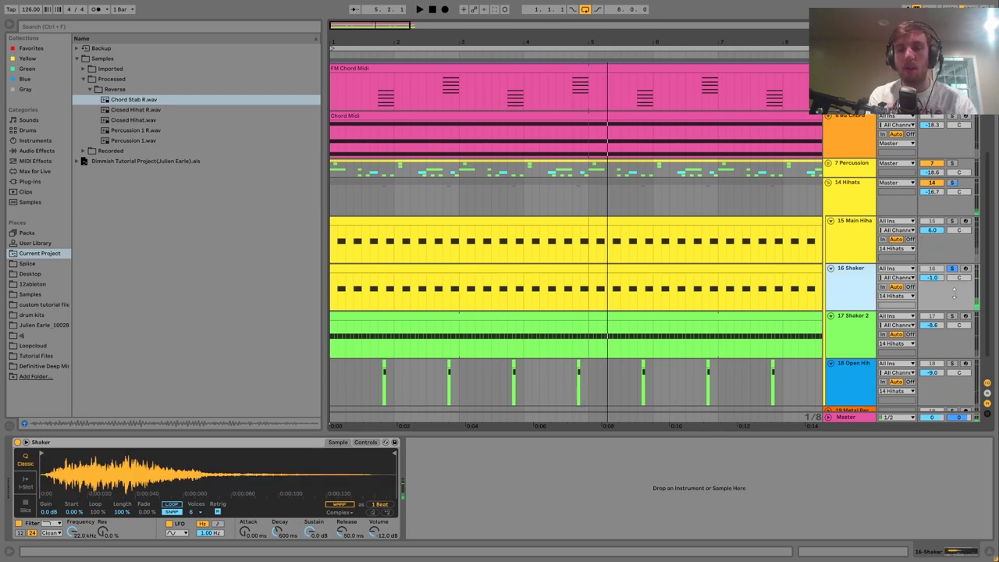
Step: Solo the Shaker 2 track and play it with its sampler device shown
{"action": "left_click", "coordinate": [953, 316]}
{"action": "key", "text": "space"}
{"action": "key", "text": "space"}
{"action": "scroll", "coordinate": [831, 308], "scroll_direction": "down", "scroll_amount": 2}
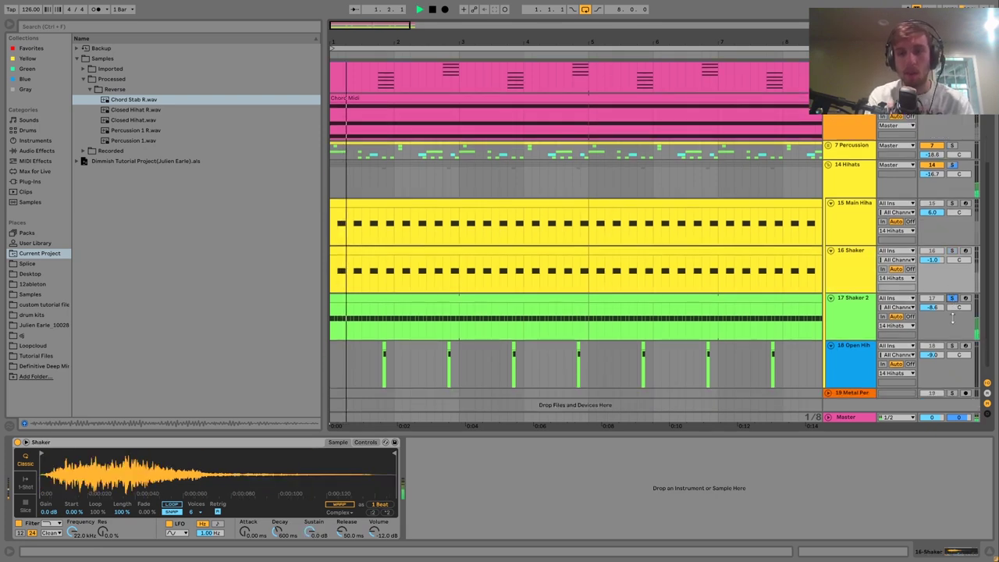
{"action": "left_click", "coordinate": [832, 308]}
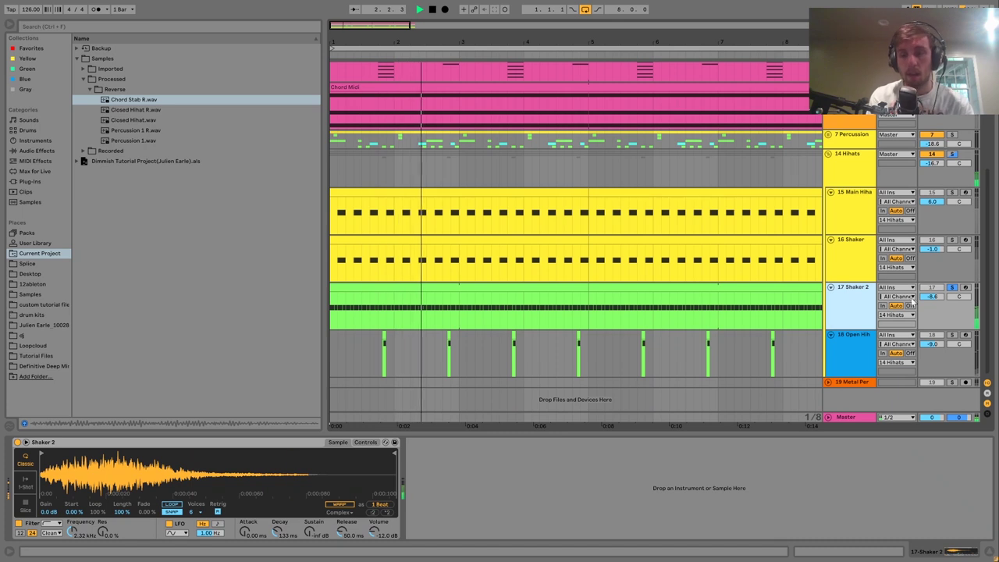
Step: Unsolo the Shaker 2 track and play the full mix, muting and unmuting Shaker 2 to compare
{"action": "left_click", "coordinate": [952, 288]}
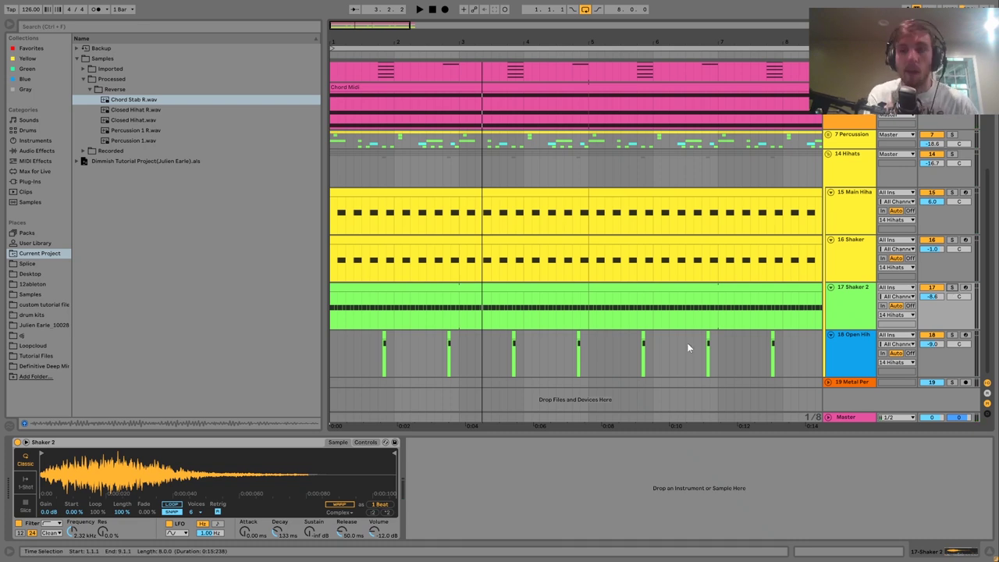
{"action": "left_click", "coordinate": [841, 290]}
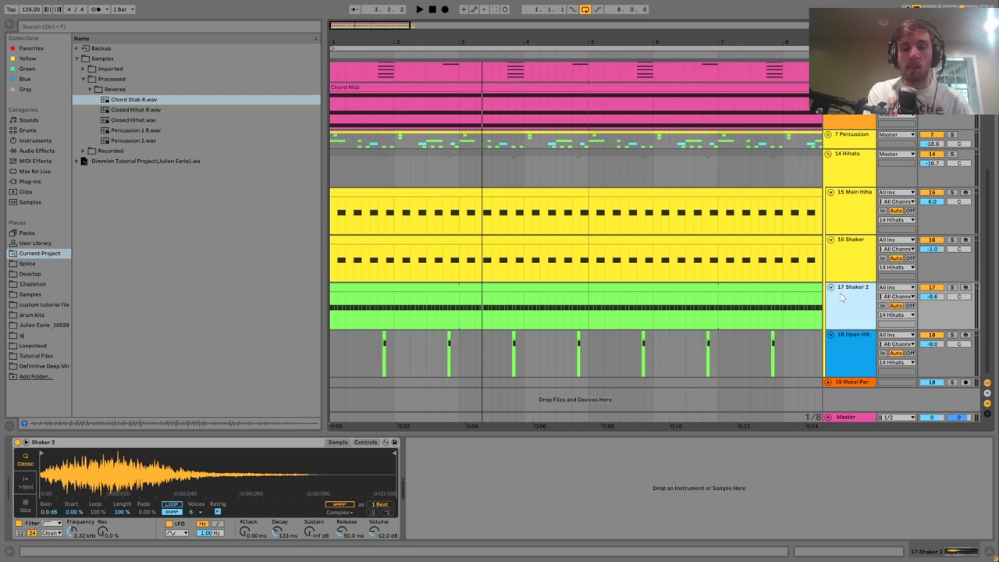
{"action": "key", "text": "space"}
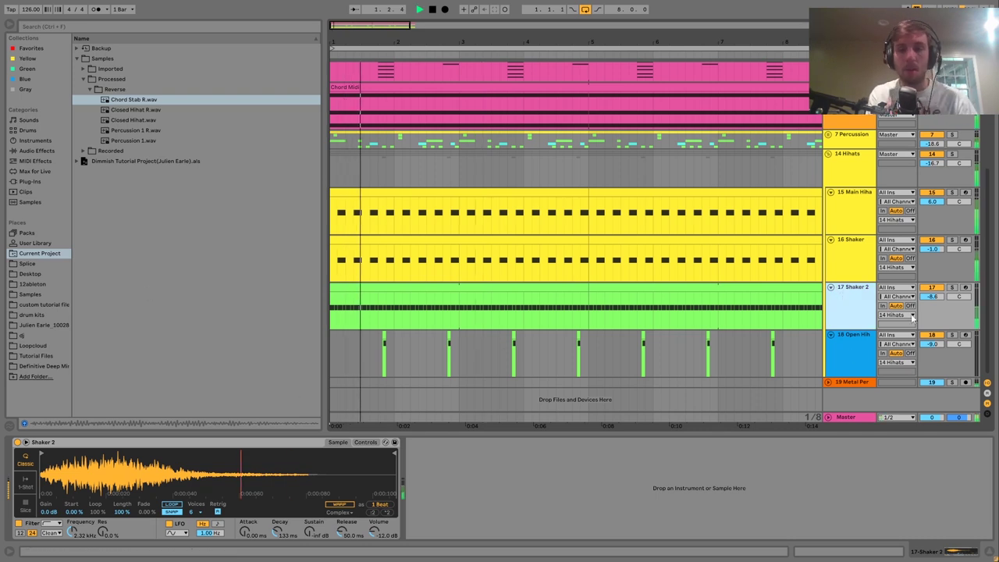
{"action": "left_click", "coordinate": [930, 288]}
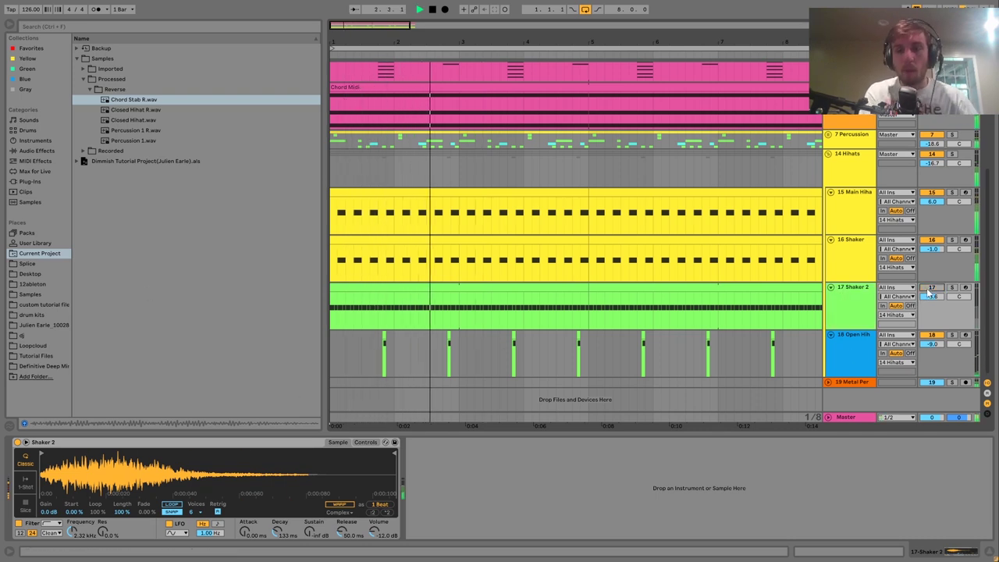
{"action": "left_click", "coordinate": [931, 288]}
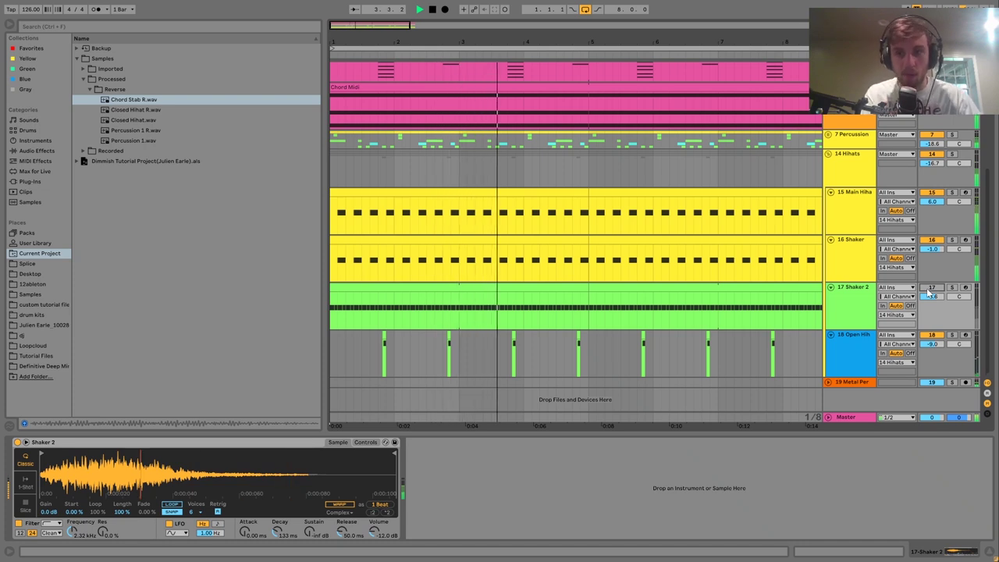
{"action": "key", "text": "space"}
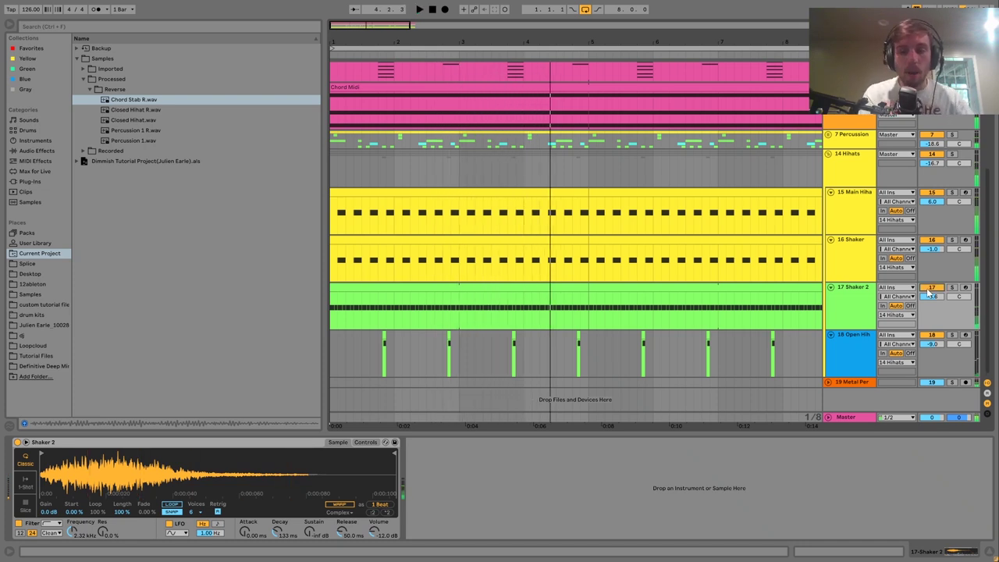
Step: Solo the Open Hihat track and play it from position 1.4.1
{"action": "left_click", "coordinate": [952, 335]}
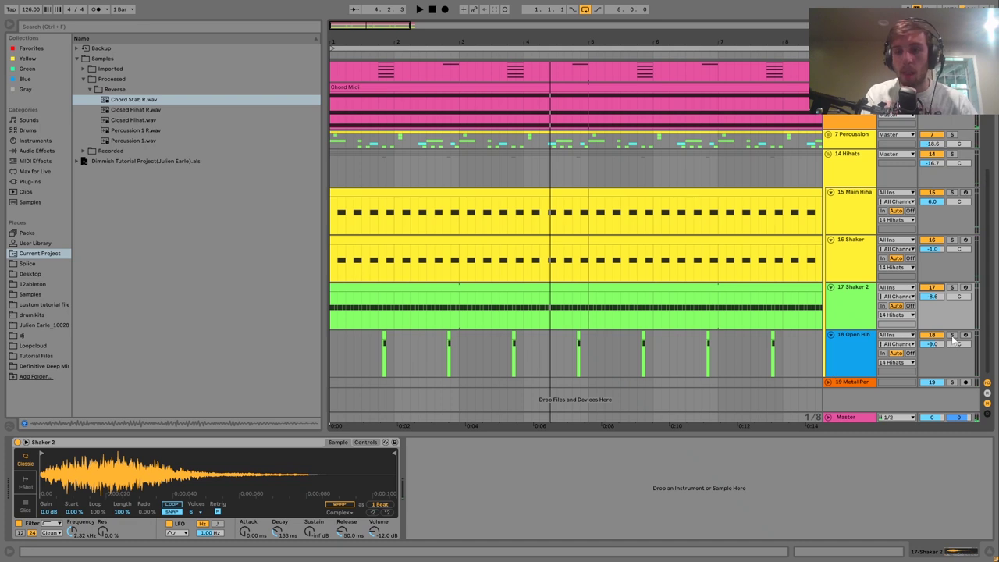
{"action": "left_click", "coordinate": [375, 368]}
{"action": "key", "text": "space"}
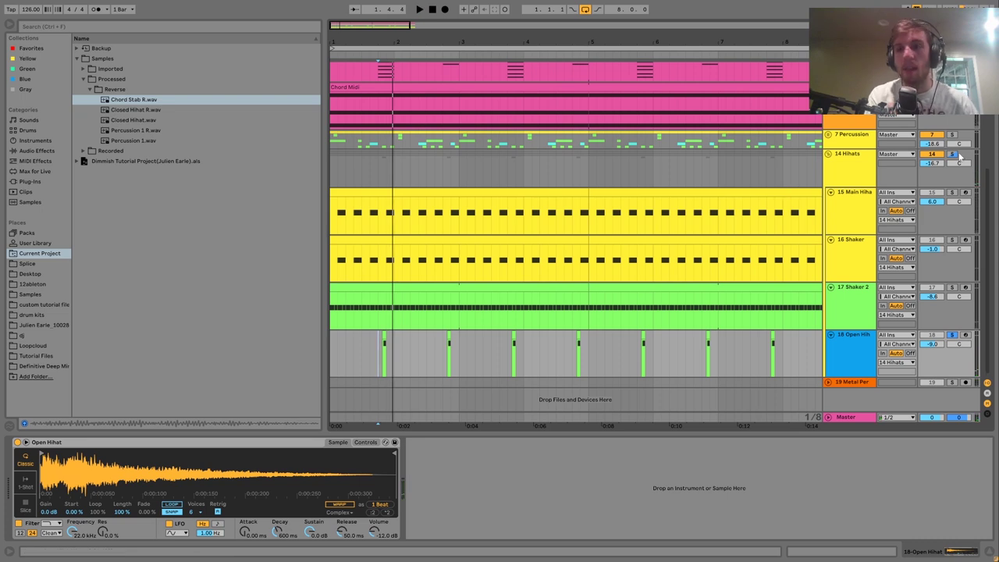
Step: Solo the Hihats group as a whole and show its Saturator and EQ Eight effects
{"action": "left_click", "coordinate": [788, 173]}
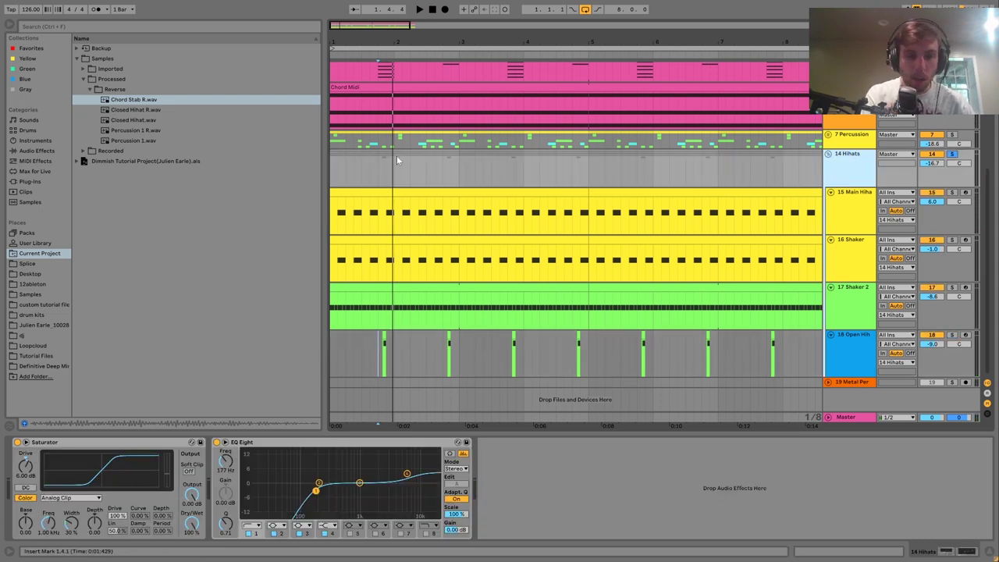
Step: Play the soloed Hihats group from the start of the arrangement with its Saturator and EQ Eight shown
{"action": "left_click", "coordinate": [331, 176]}
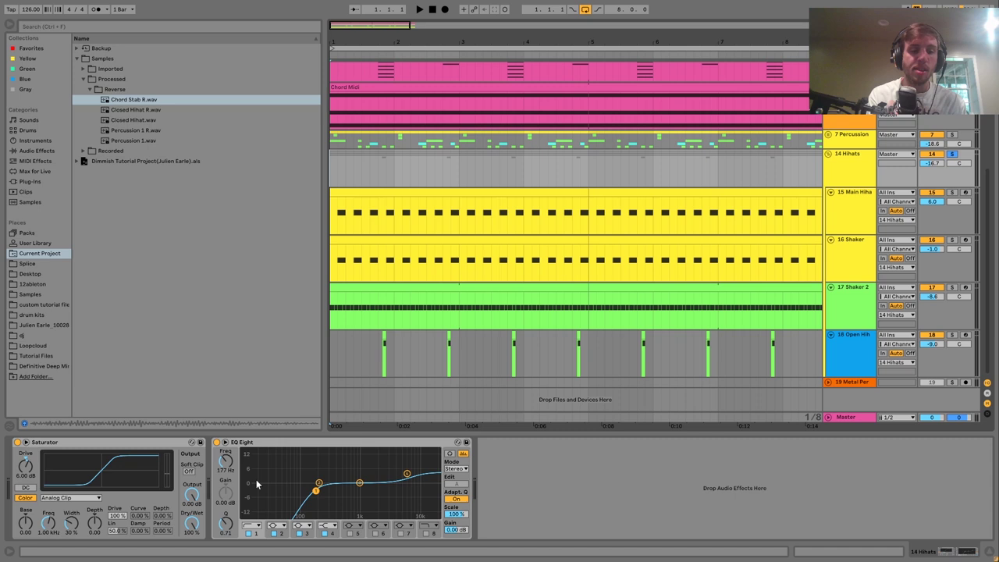
{"action": "key", "text": "space"}
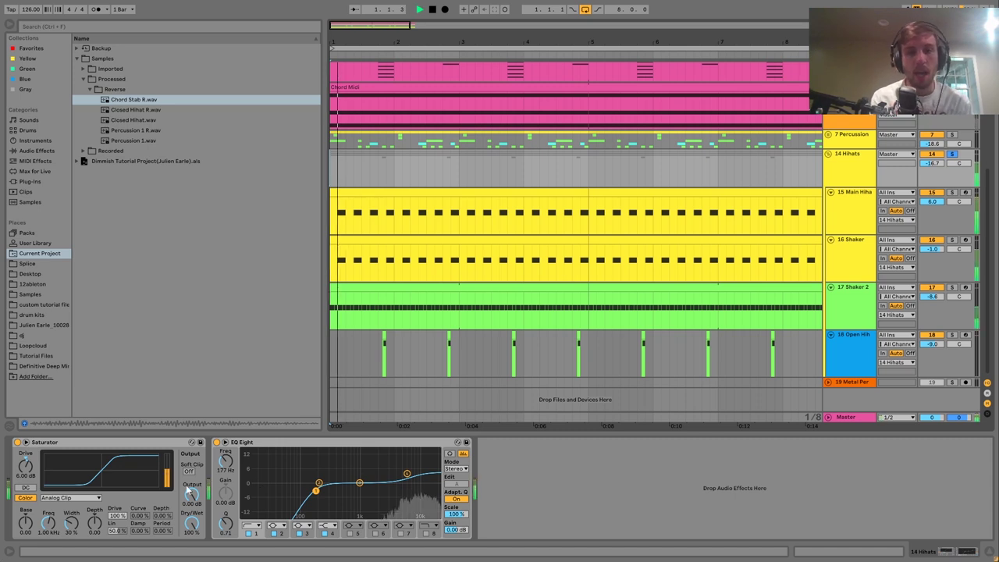
{"action": "key", "text": "space"}
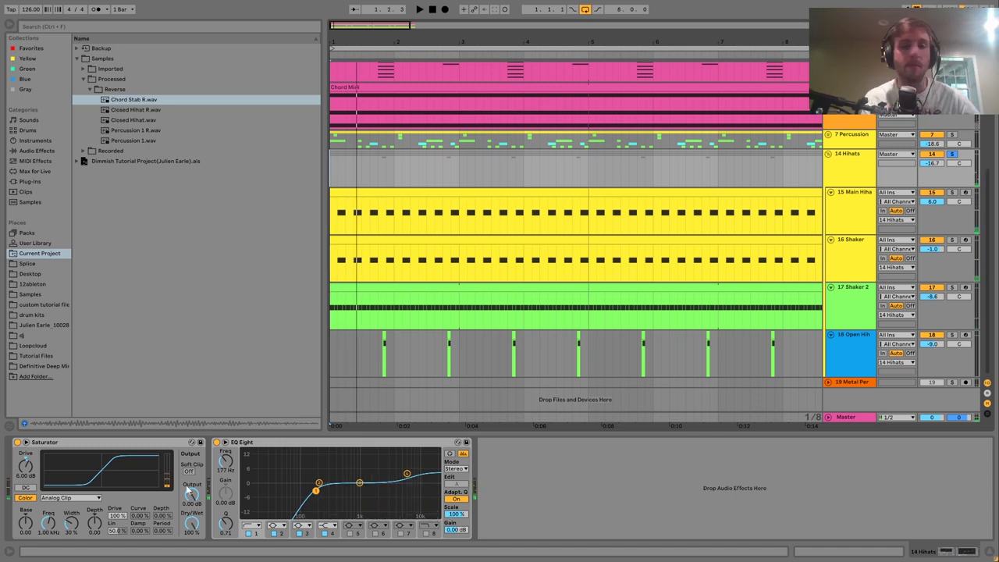
{"action": "key", "text": "space"}
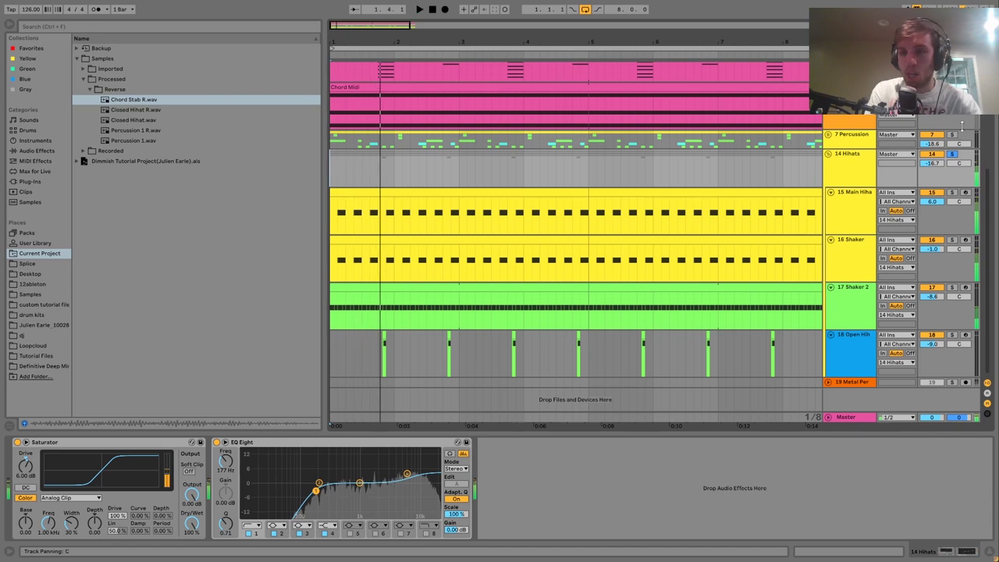
Step: Solo the Percussion group with its Drum Buss shown, add the Hihats group to the solo and play both together
{"action": "left_click", "coordinate": [953, 135]}
{"action": "left_click", "coordinate": [858, 135]}
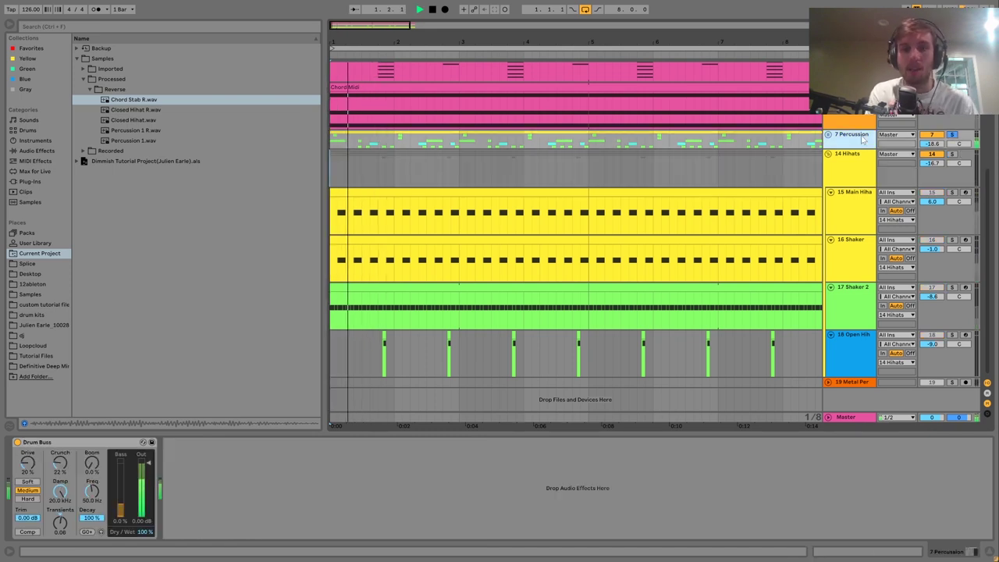
{"action": "left_click", "coordinate": [952, 154], "text": "ctrl"}
{"action": "key", "text": "space"}
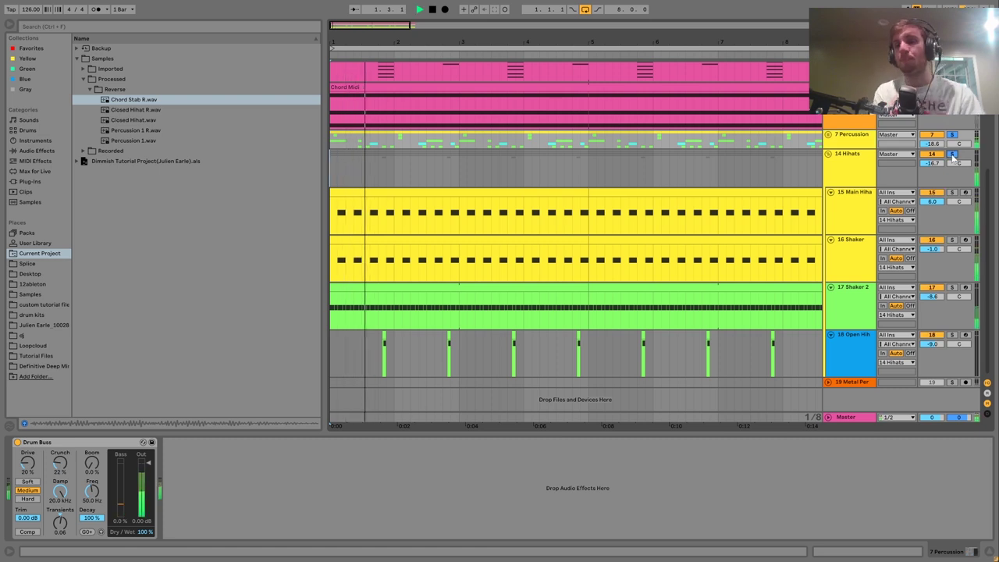
{"action": "key", "text": "space"}
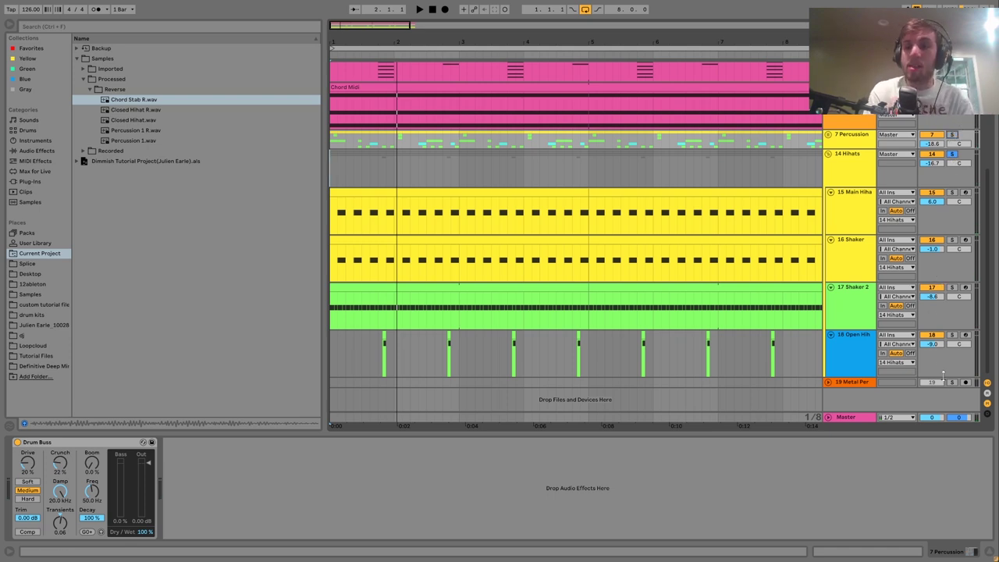
Step: Unfold the Metal Percussion track, show its effect chain and delete the Echo device
{"action": "left_click", "coordinate": [829, 381]}
{"action": "left_click", "coordinate": [844, 382]}
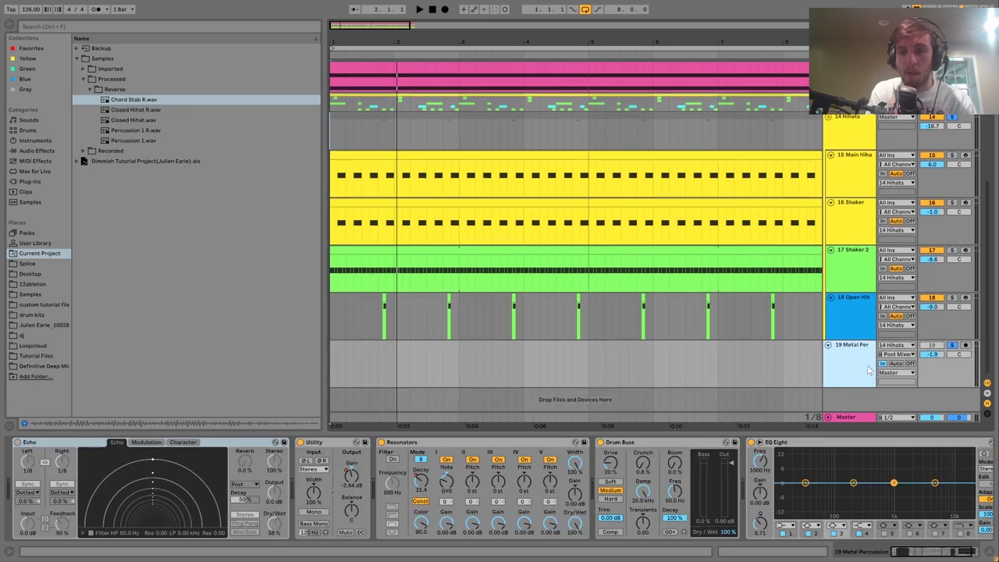
{"action": "left_click", "coordinate": [253, 445]}
{"action": "key", "text": "Delete"}
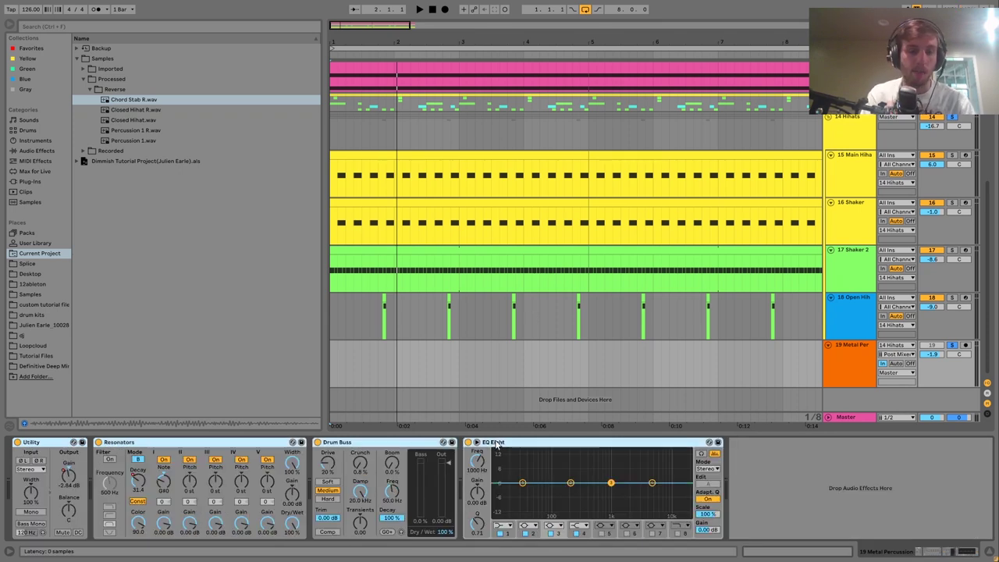
Step: Group the Metal Percussion effects into a rack, bypass it and play the unprocessed signal, with the Hihats group soloed again
{"action": "key", "text": "ctrl+g"}
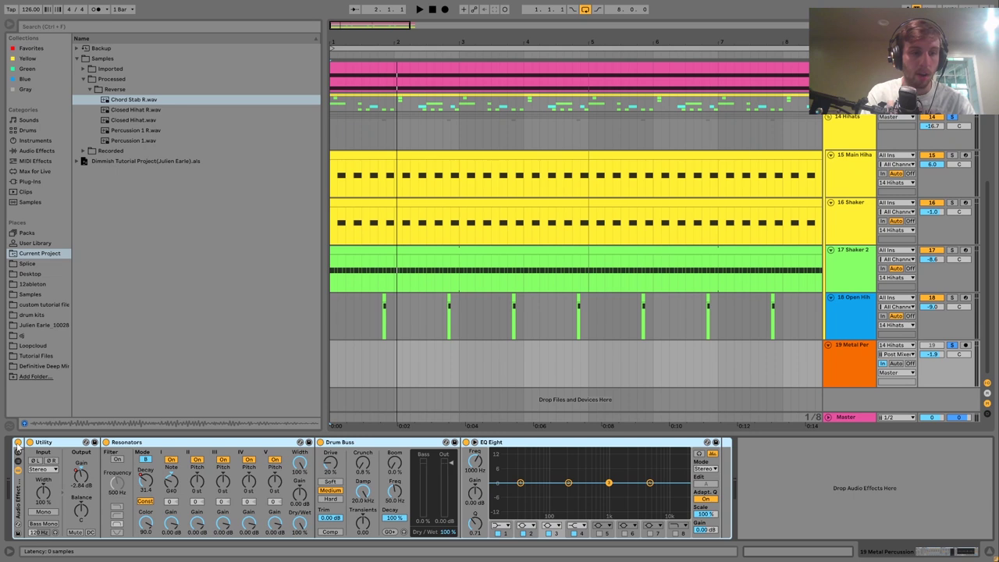
{"action": "left_click", "coordinate": [18, 444]}
{"action": "key", "text": "space"}
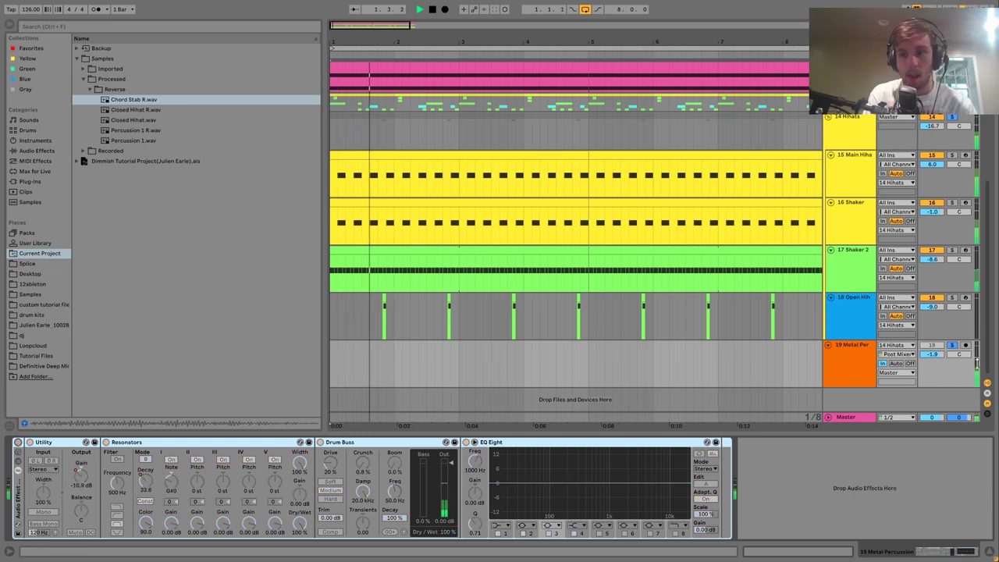
{"action": "key", "text": "space"}
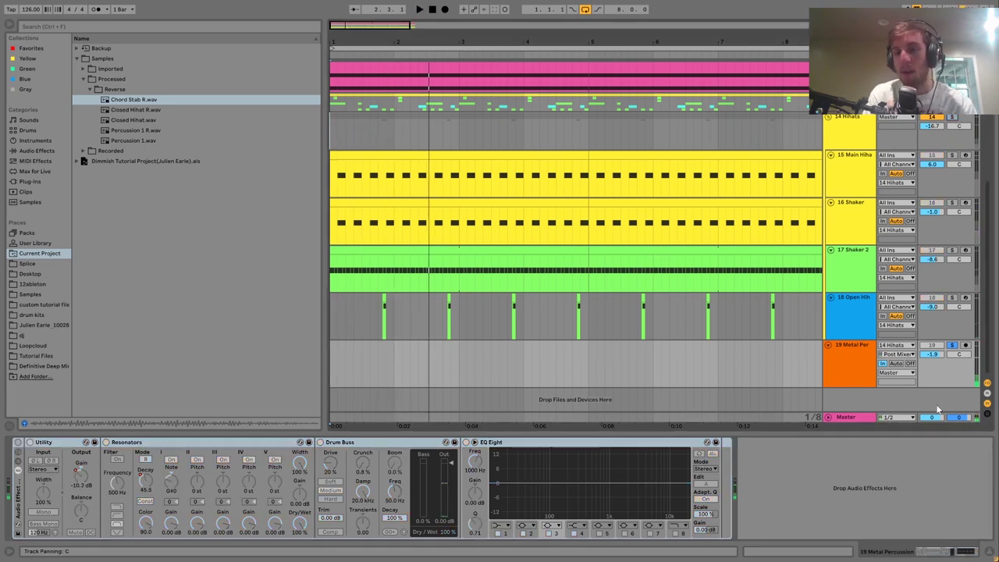
{"action": "left_click", "coordinate": [952, 116]}
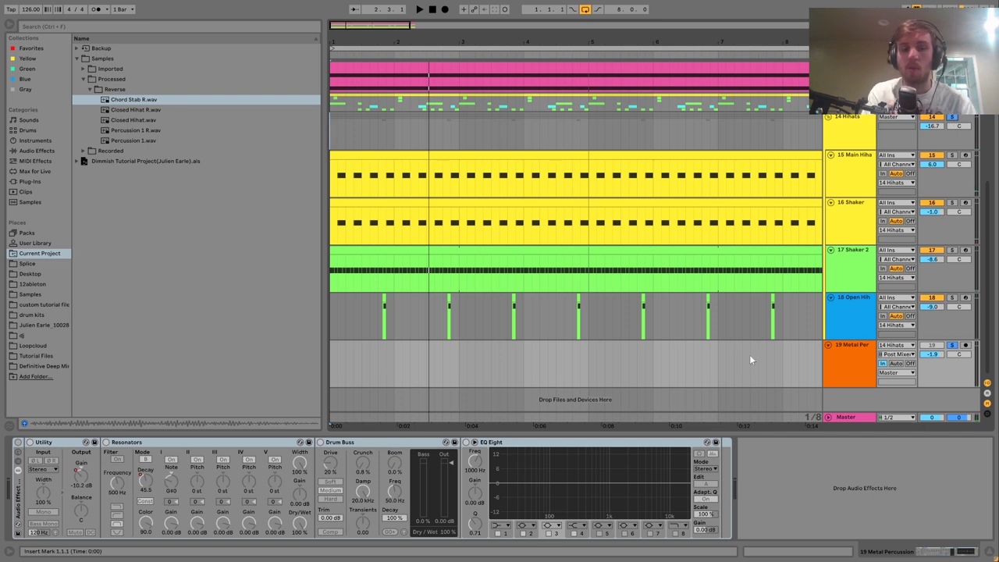
Step: Re-enable and ungroup the Metal Percussion effects rack, and play the processed sound
{"action": "left_click", "coordinate": [17, 443]}
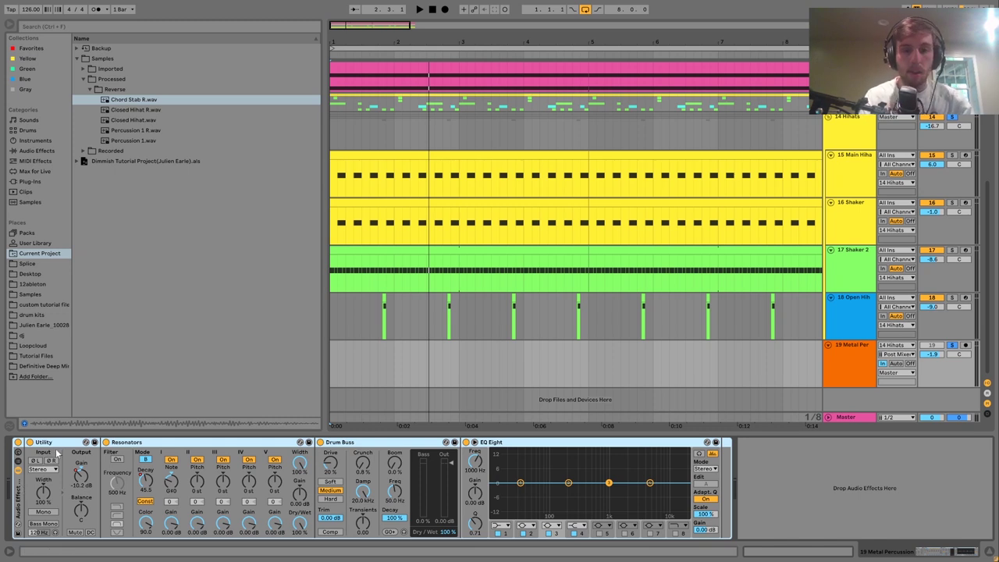
{"action": "key", "text": "space"}
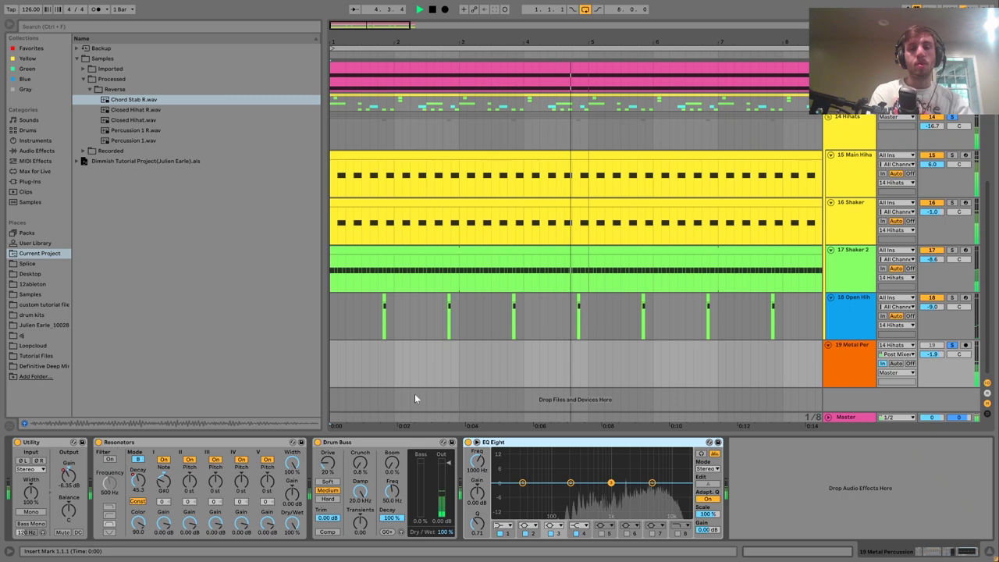
{"action": "left_click", "coordinate": [414, 394]}
{"action": "key", "text": "space"}
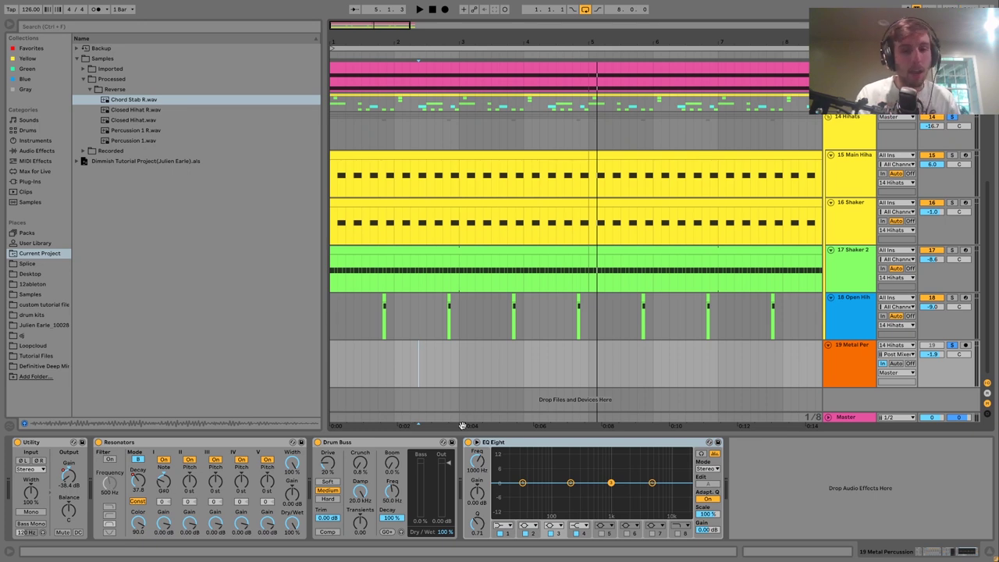
Step: Delete the EQ Eight from the Metal Percussion track and show the Resonators Decay automation in its own lane
{"action": "left_click", "coordinate": [508, 442]}
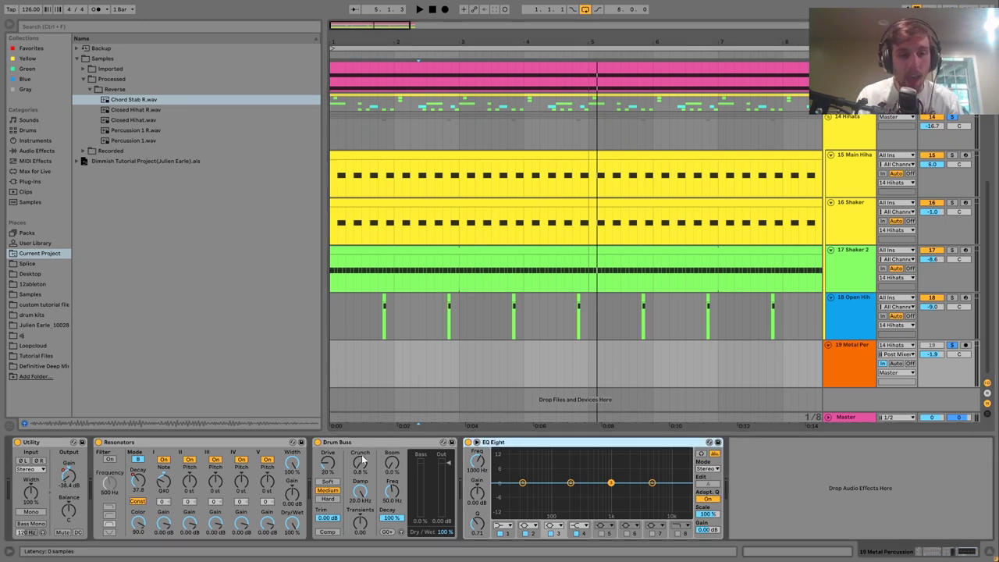
{"action": "key", "text": "Delete"}
{"action": "left_click", "coordinate": [136, 488]}
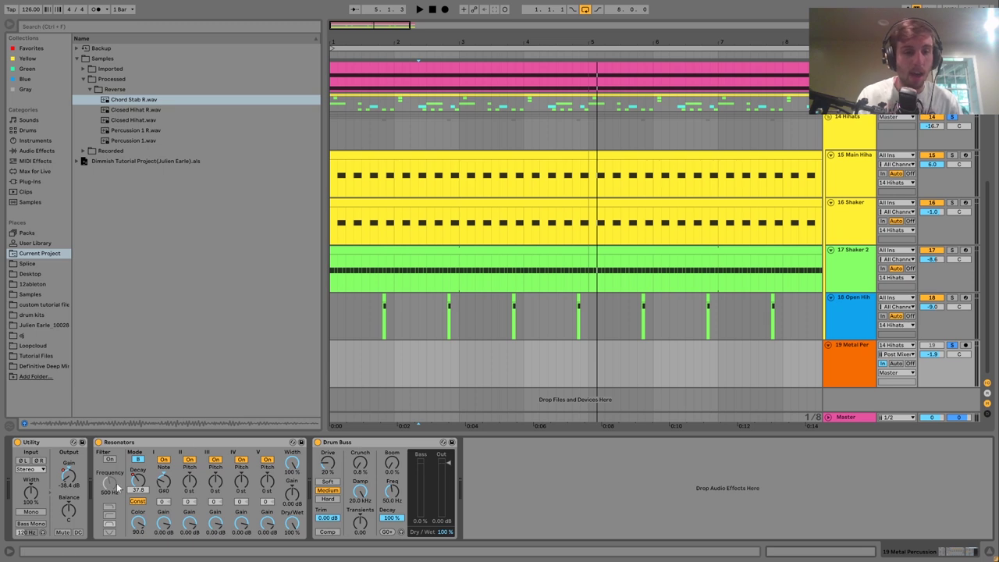
{"action": "key", "text": "a"}
{"action": "key", "text": "space"}
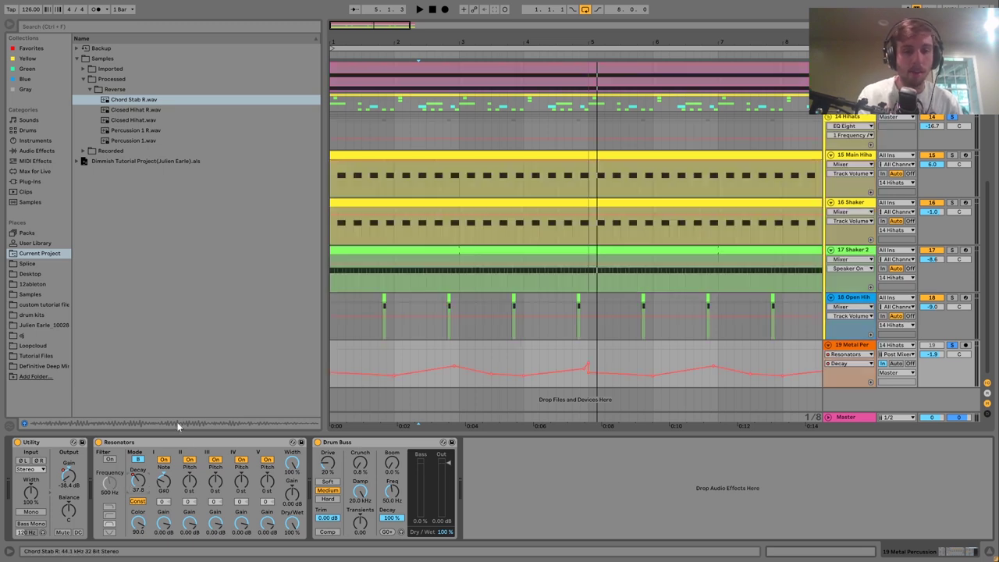
{"action": "left_click", "coordinate": [869, 382]}
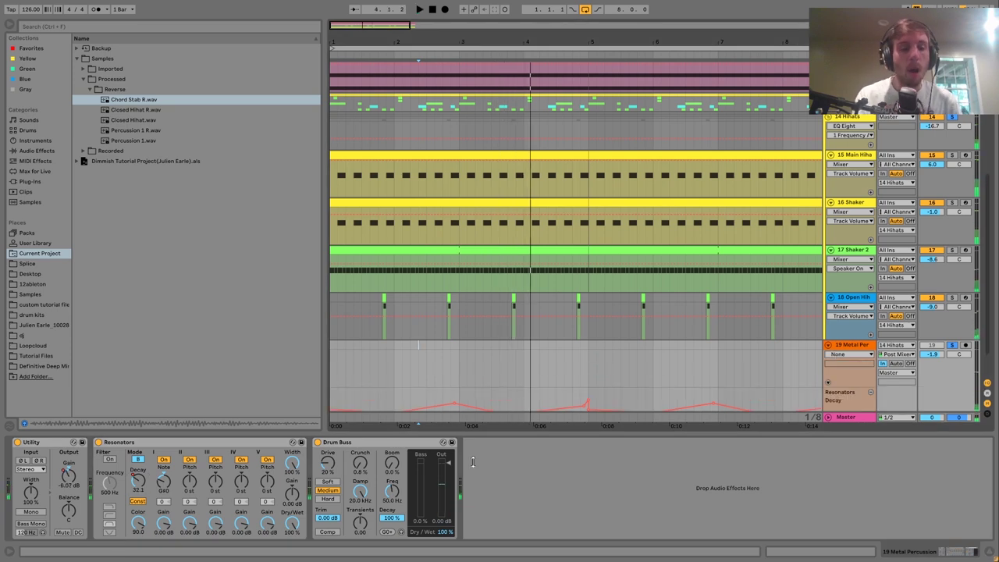
Step: Show the Utility Gain automation on the Metal Percussion track, play it and unsolo the track
{"action": "left_click", "coordinate": [69, 480]}
{"action": "key", "text": "space"}
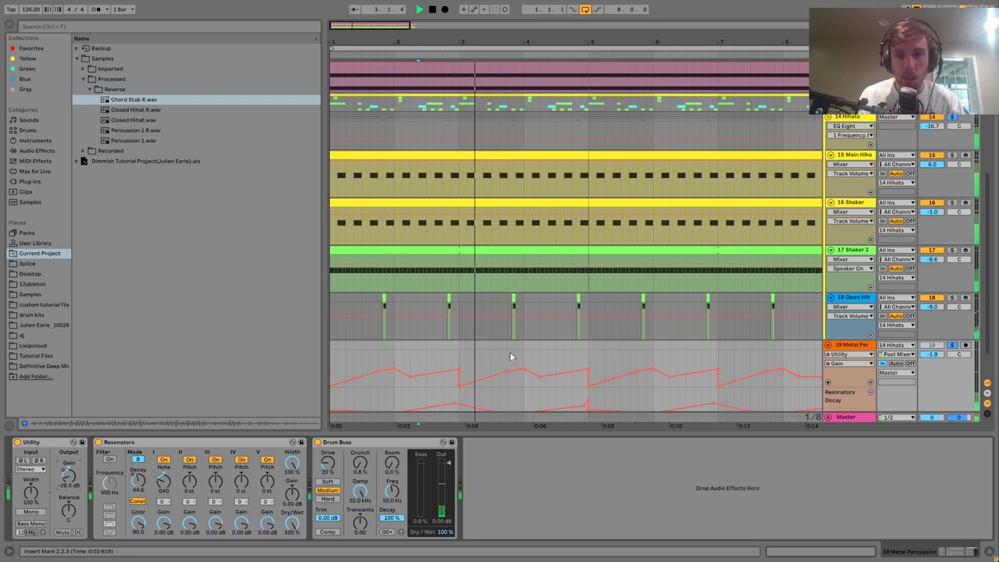
{"action": "left_click", "coordinate": [952, 345]}
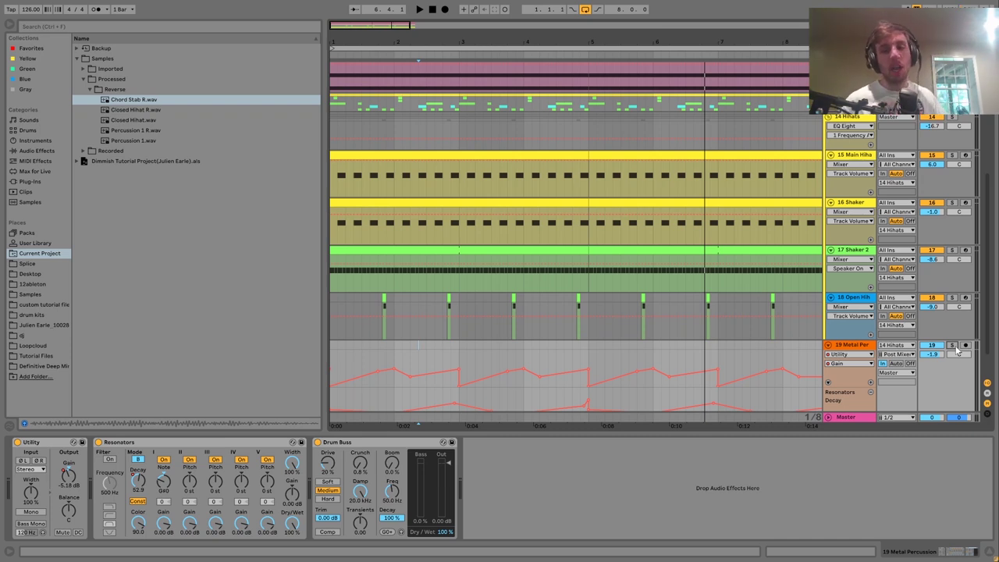
Step: Play the full mix with the Metal Percussion track active and both of its automation lanes shown
{"action": "scroll", "coordinate": [957, 350], "scroll_direction": "down", "scroll_amount": 3}
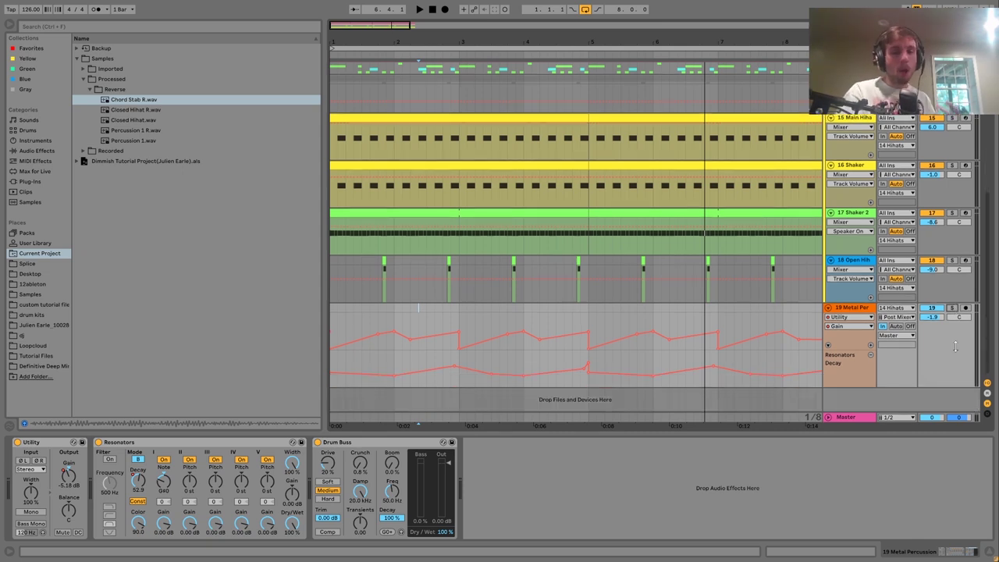
{"action": "key", "text": "space"}
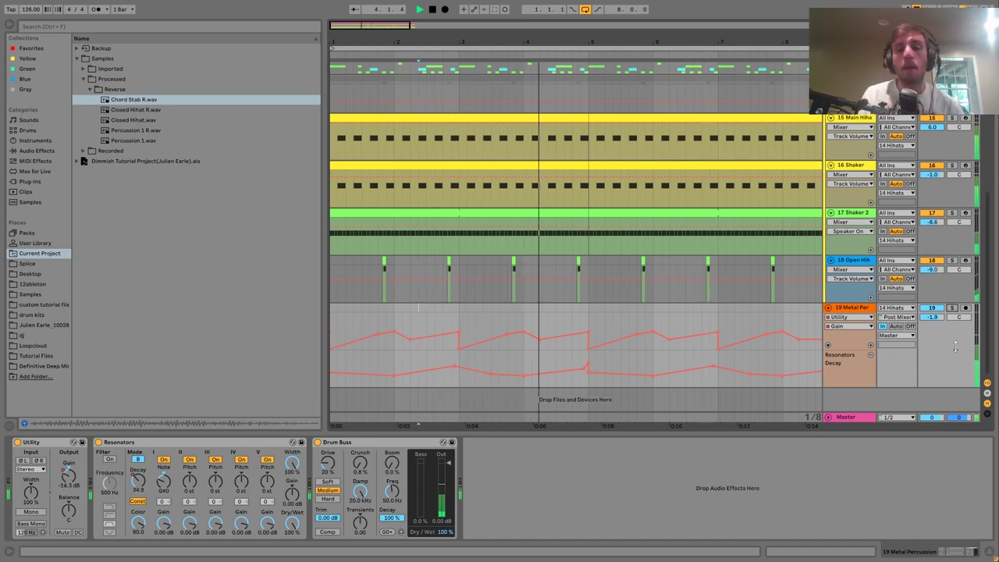
{"action": "key", "text": "space"}
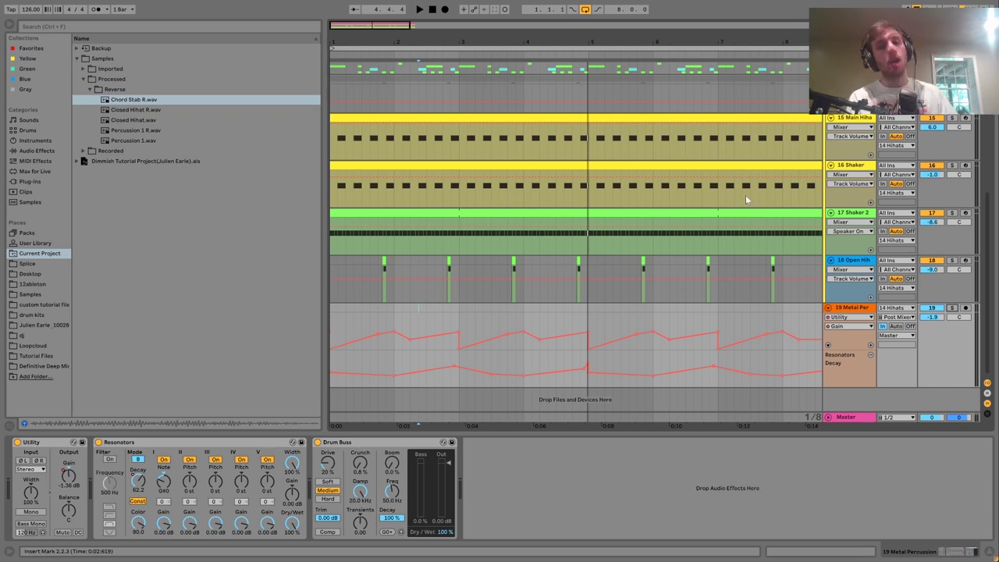
Step: Try 7 Percussion as the Metal Percussion track's audio input and play the result
{"action": "left_click", "coordinate": [842, 310]}
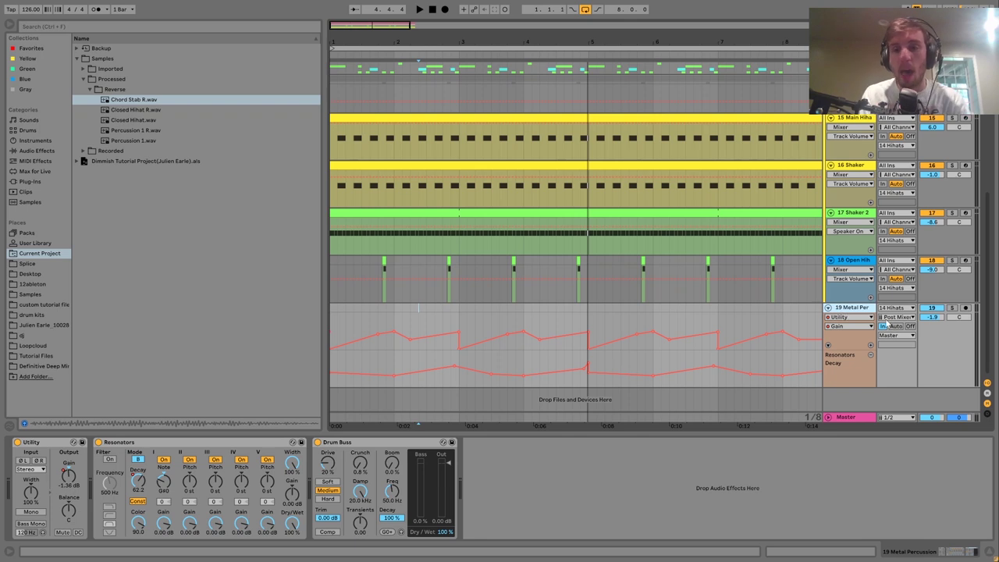
{"action": "left_click", "coordinate": [898, 313]}
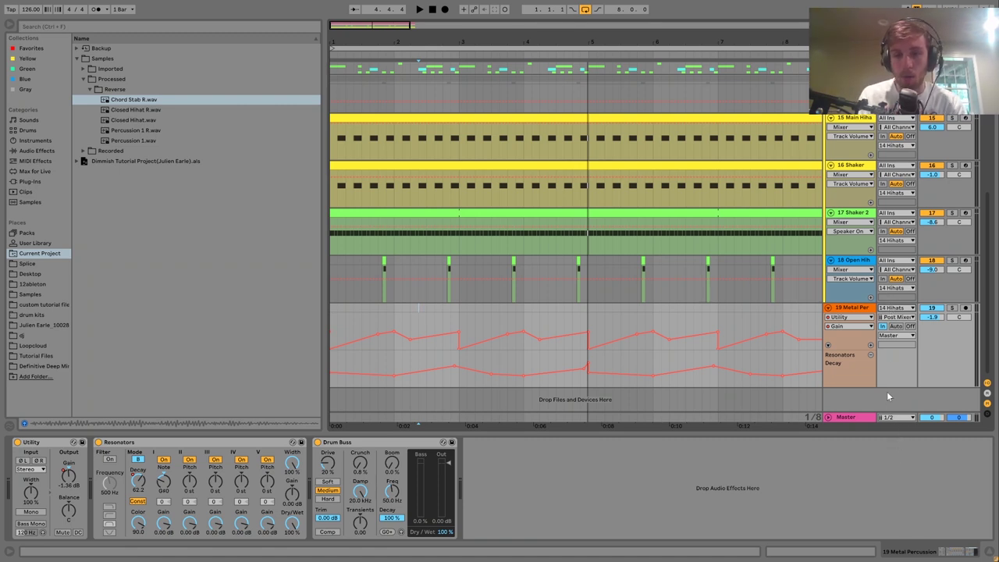
{"action": "left_click", "coordinate": [426, 289]}
{"action": "key", "text": "space"}
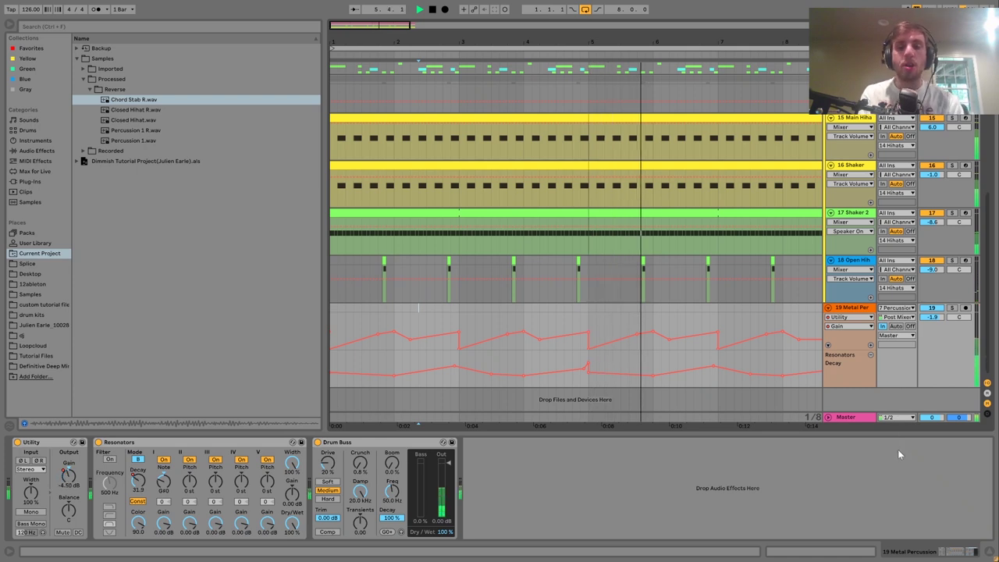
Step: Set the Metal Percussion track's audio input to 14 Hihats and play the mix from position 1.1.1
{"action": "left_click", "coordinate": [896, 308]}
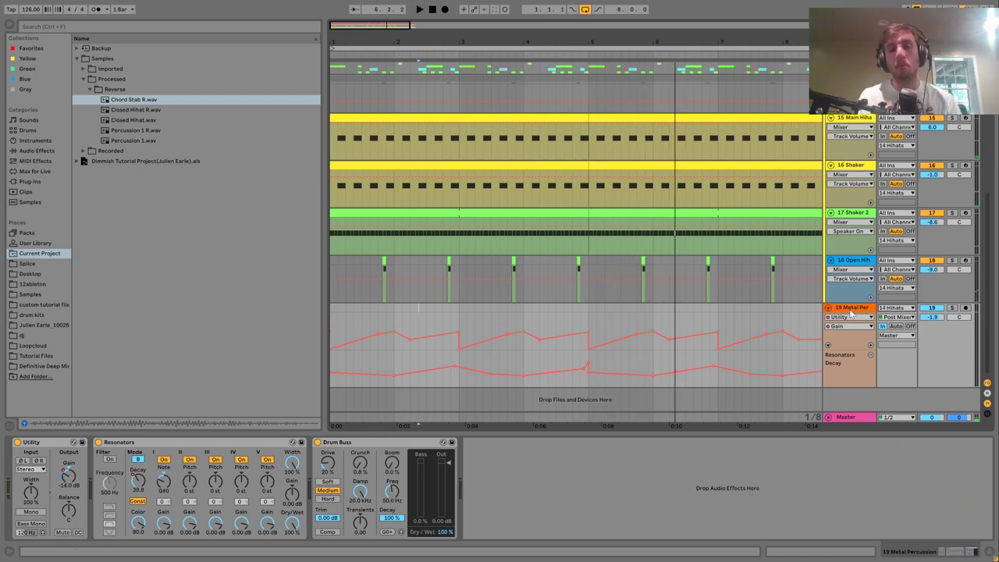
{"action": "left_click", "coordinate": [850, 313]}
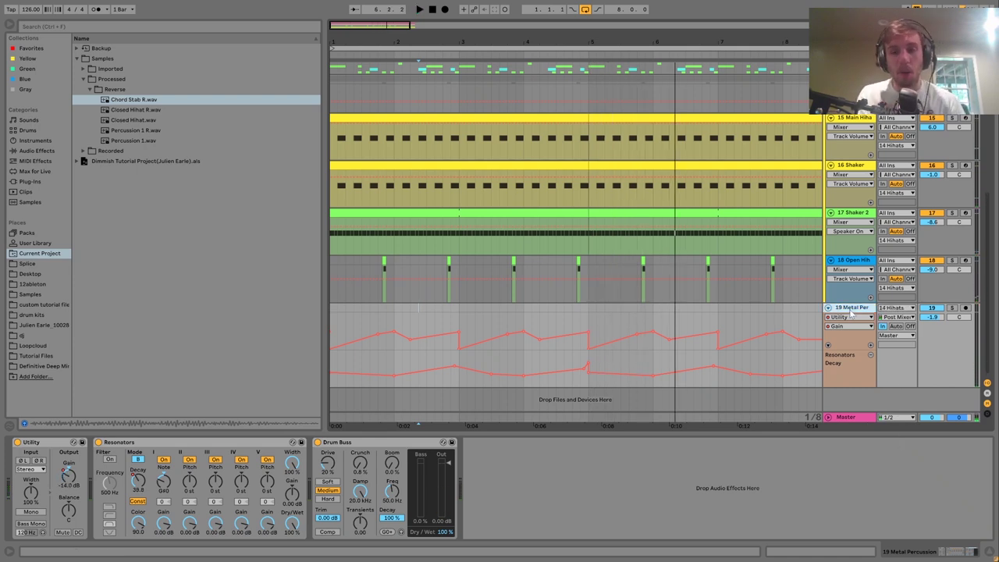
{"action": "left_click", "coordinate": [331, 312]}
{"action": "key", "text": "space"}
{"action": "key", "text": "space"}
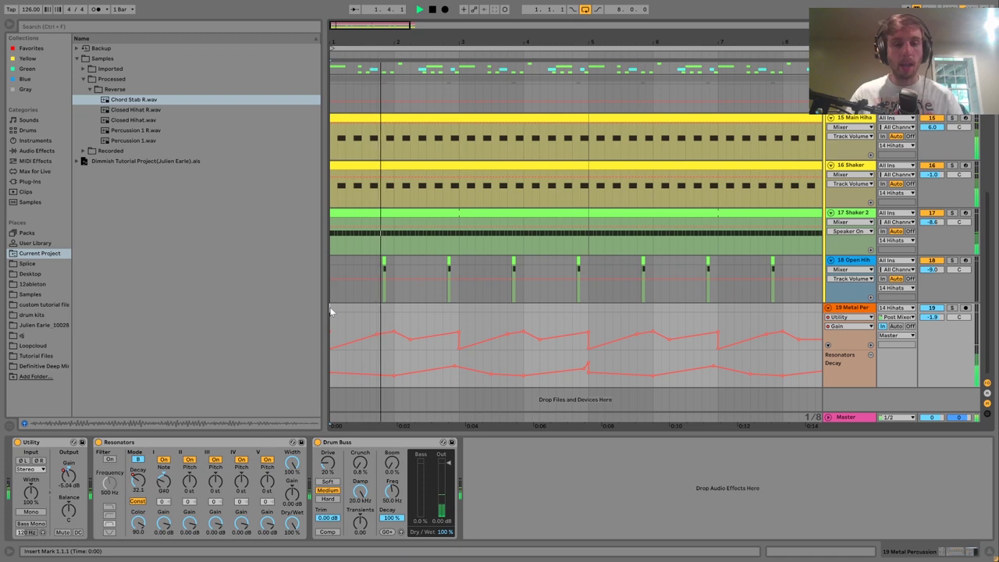